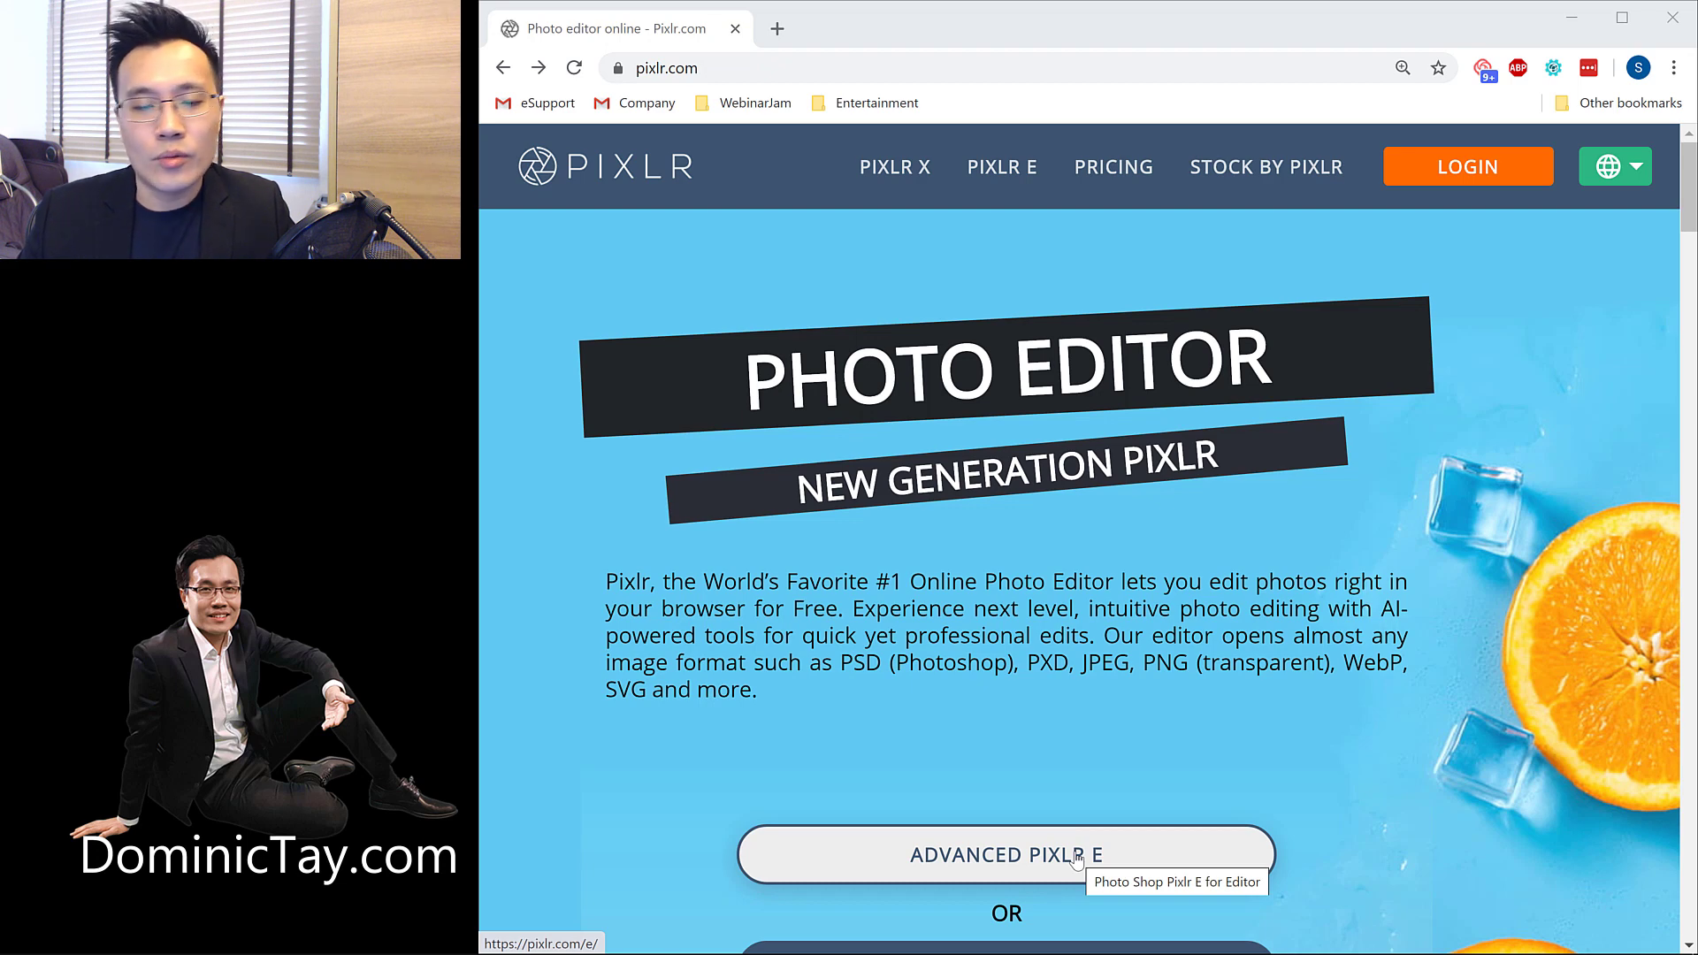
# Open the advanced Pixlr E editor from the start page
pyautogui.click(1078, 858)
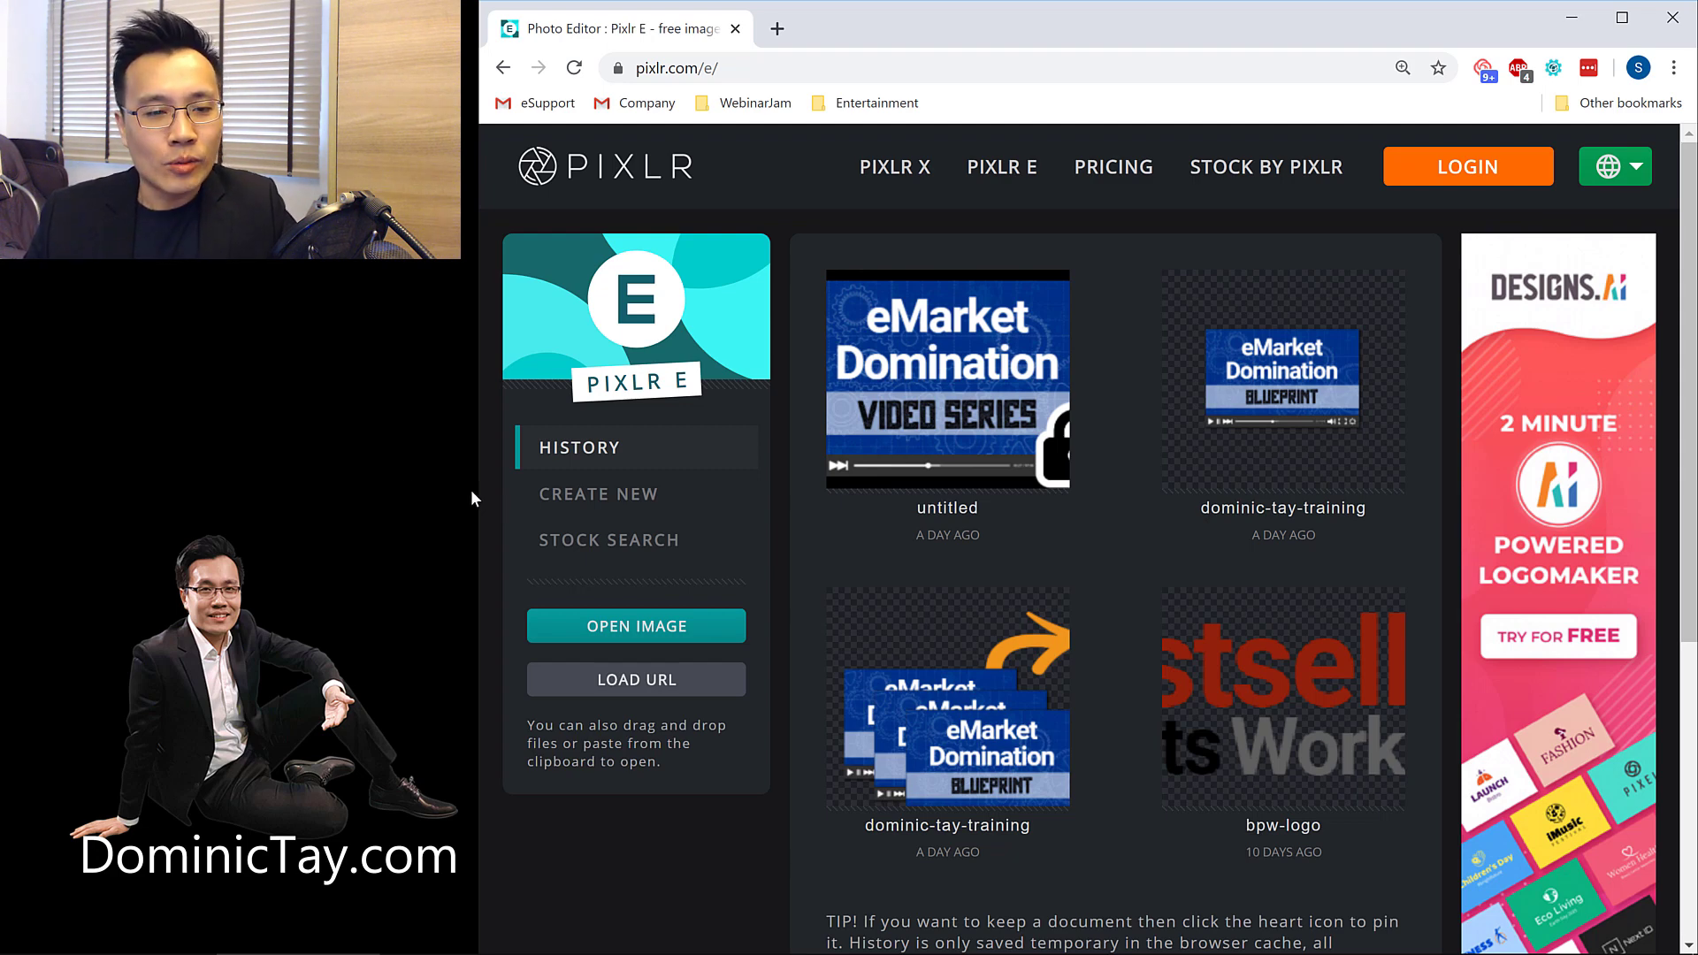
# Start a new blank image and name it LaptopWallpaperNew
pyautogui.click(584, 497)
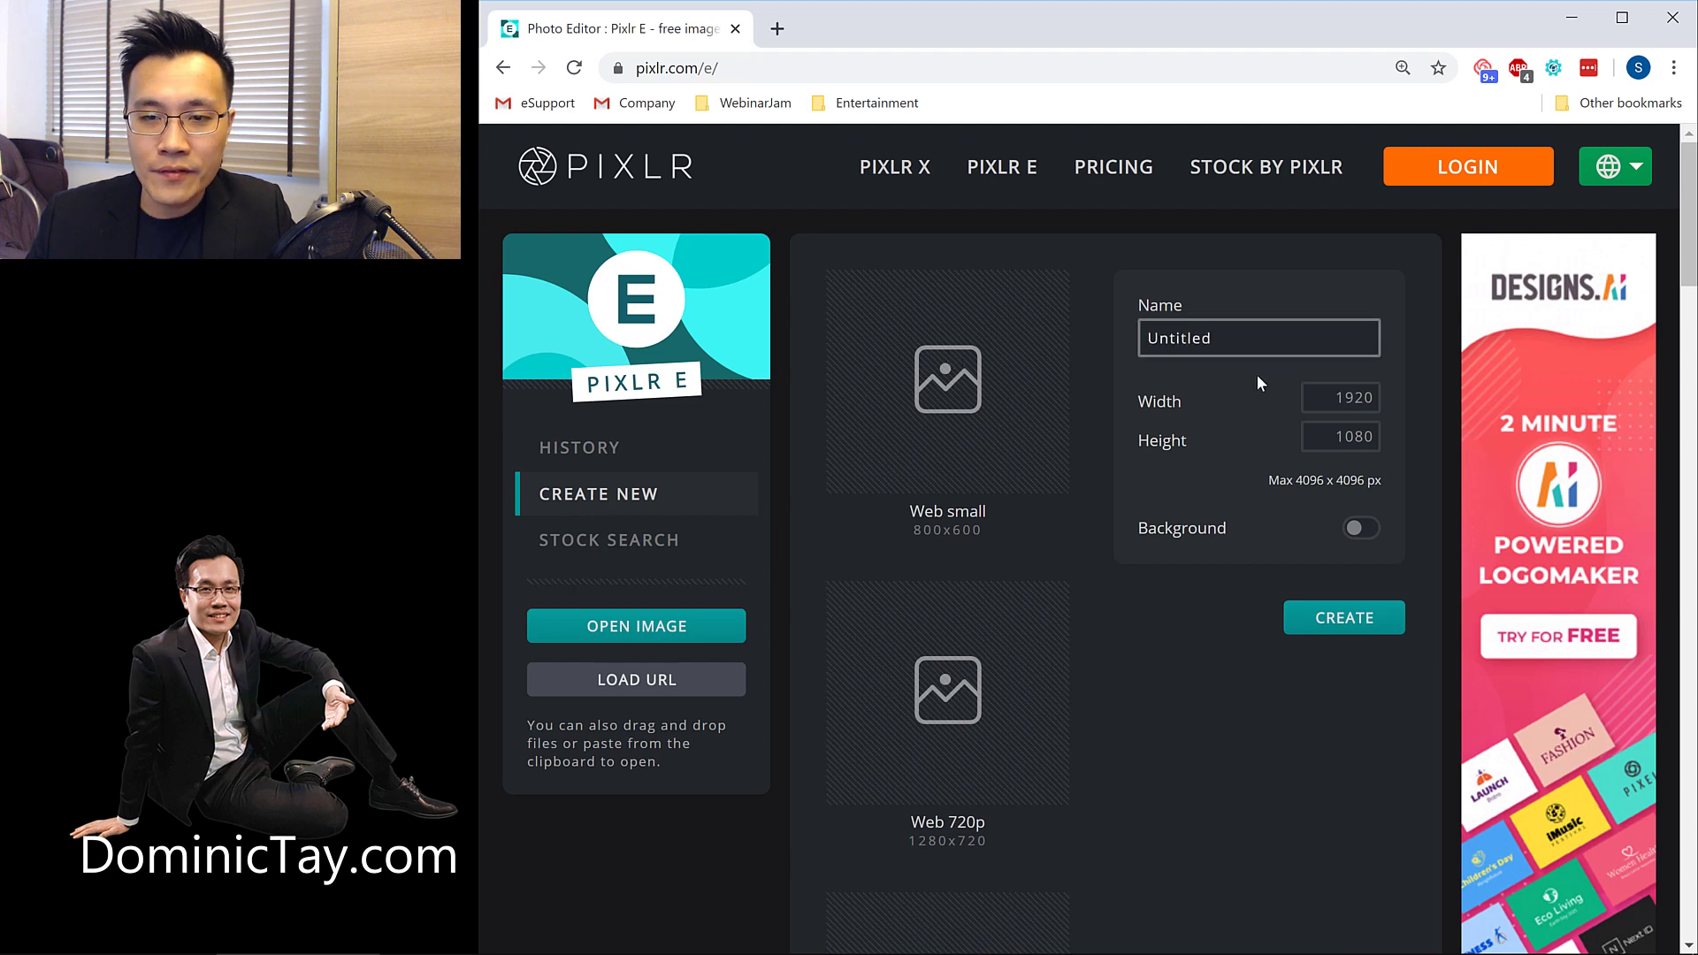
pyautogui.moveTo(1214, 338); pyautogui.dragTo(1145, 338)
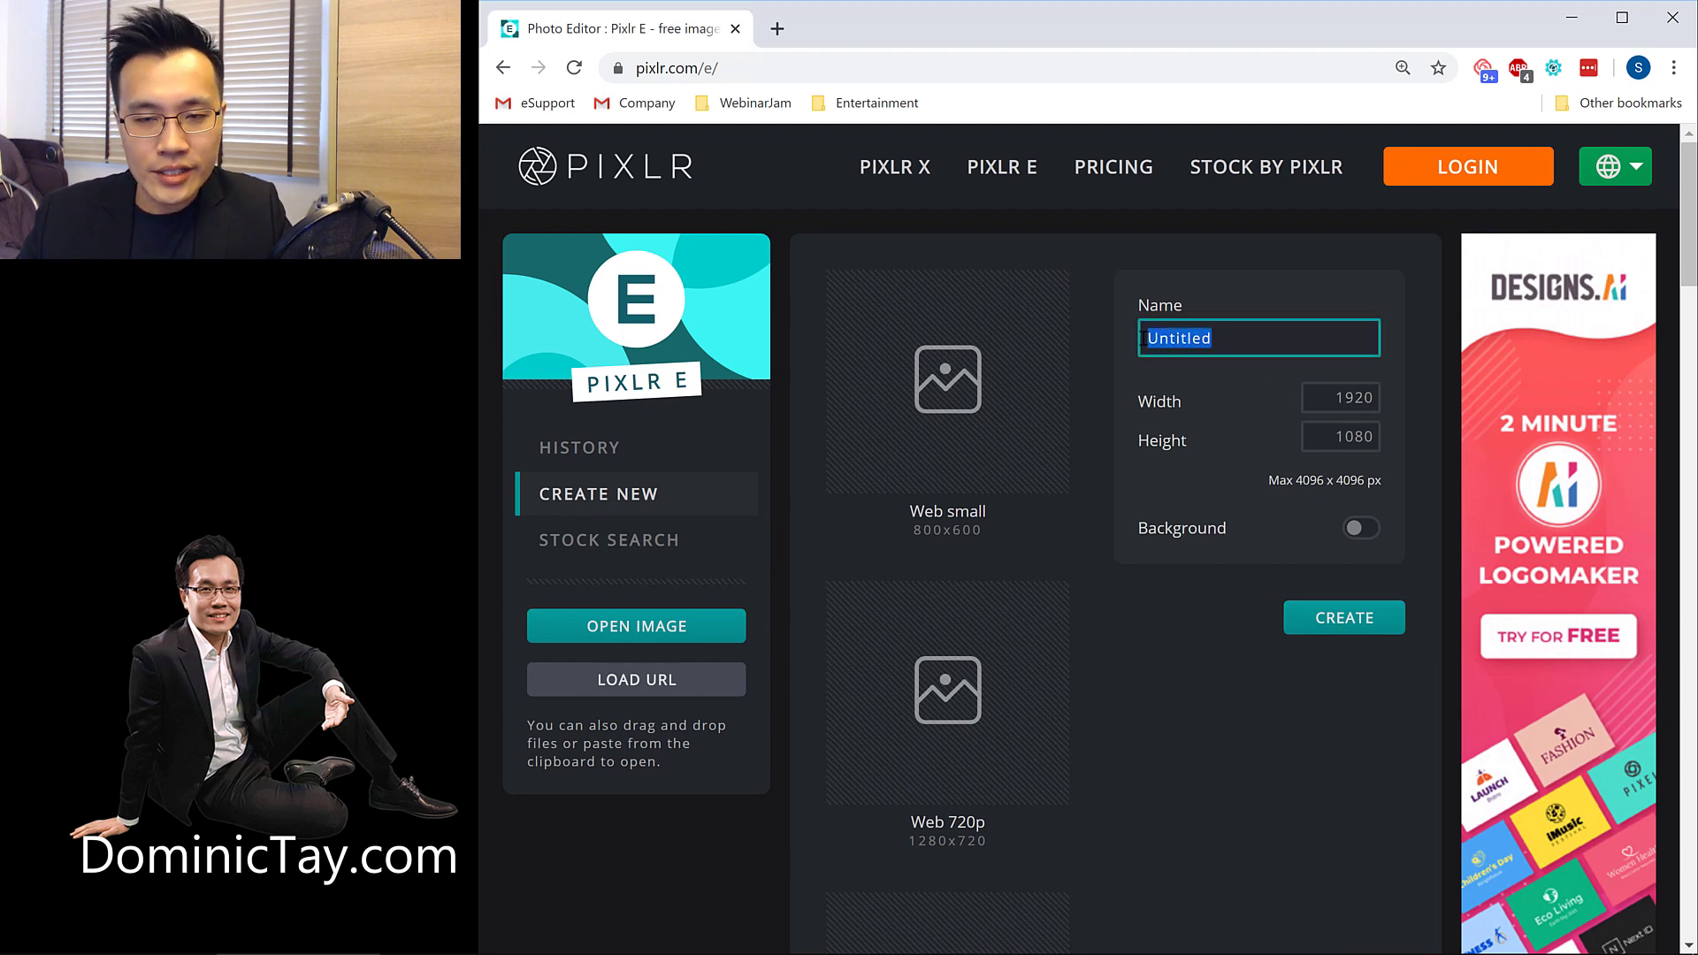
pyautogui.write('LaptopWall')
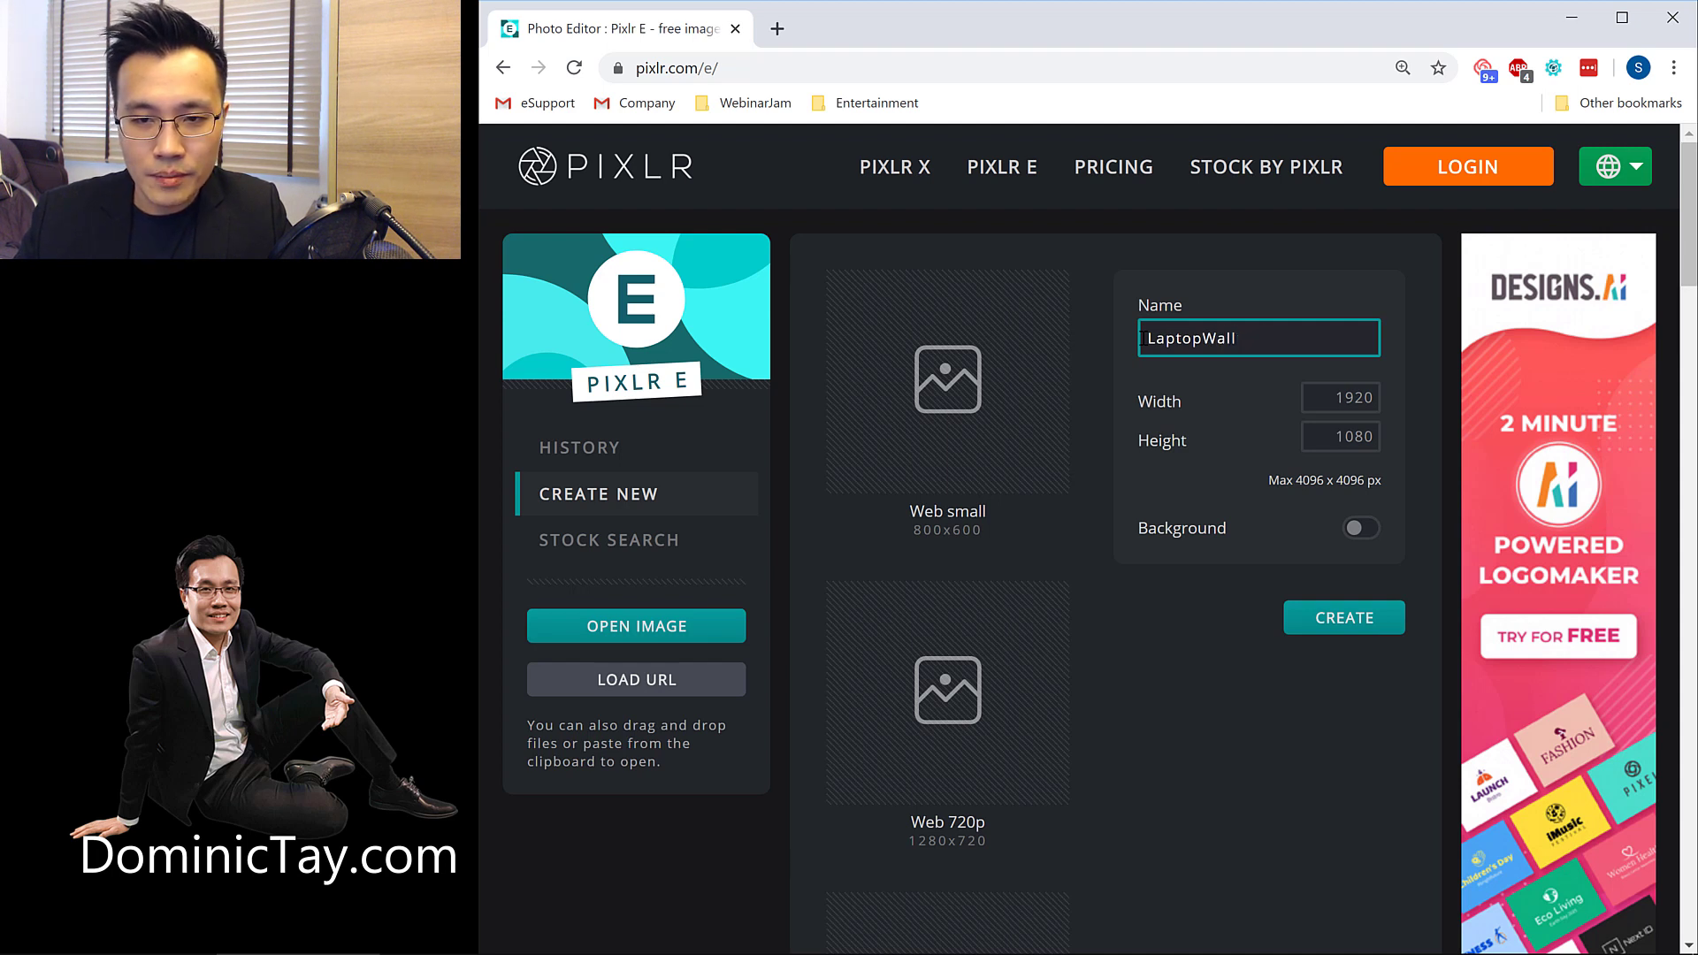
pyautogui.write('ppaperNew')
# Set the new image width to 3840, pasted from the notes
pyautogui.click(1315, 399)
pyautogui.moveTo(1315, 399); pyautogui.dragTo(1379, 436)
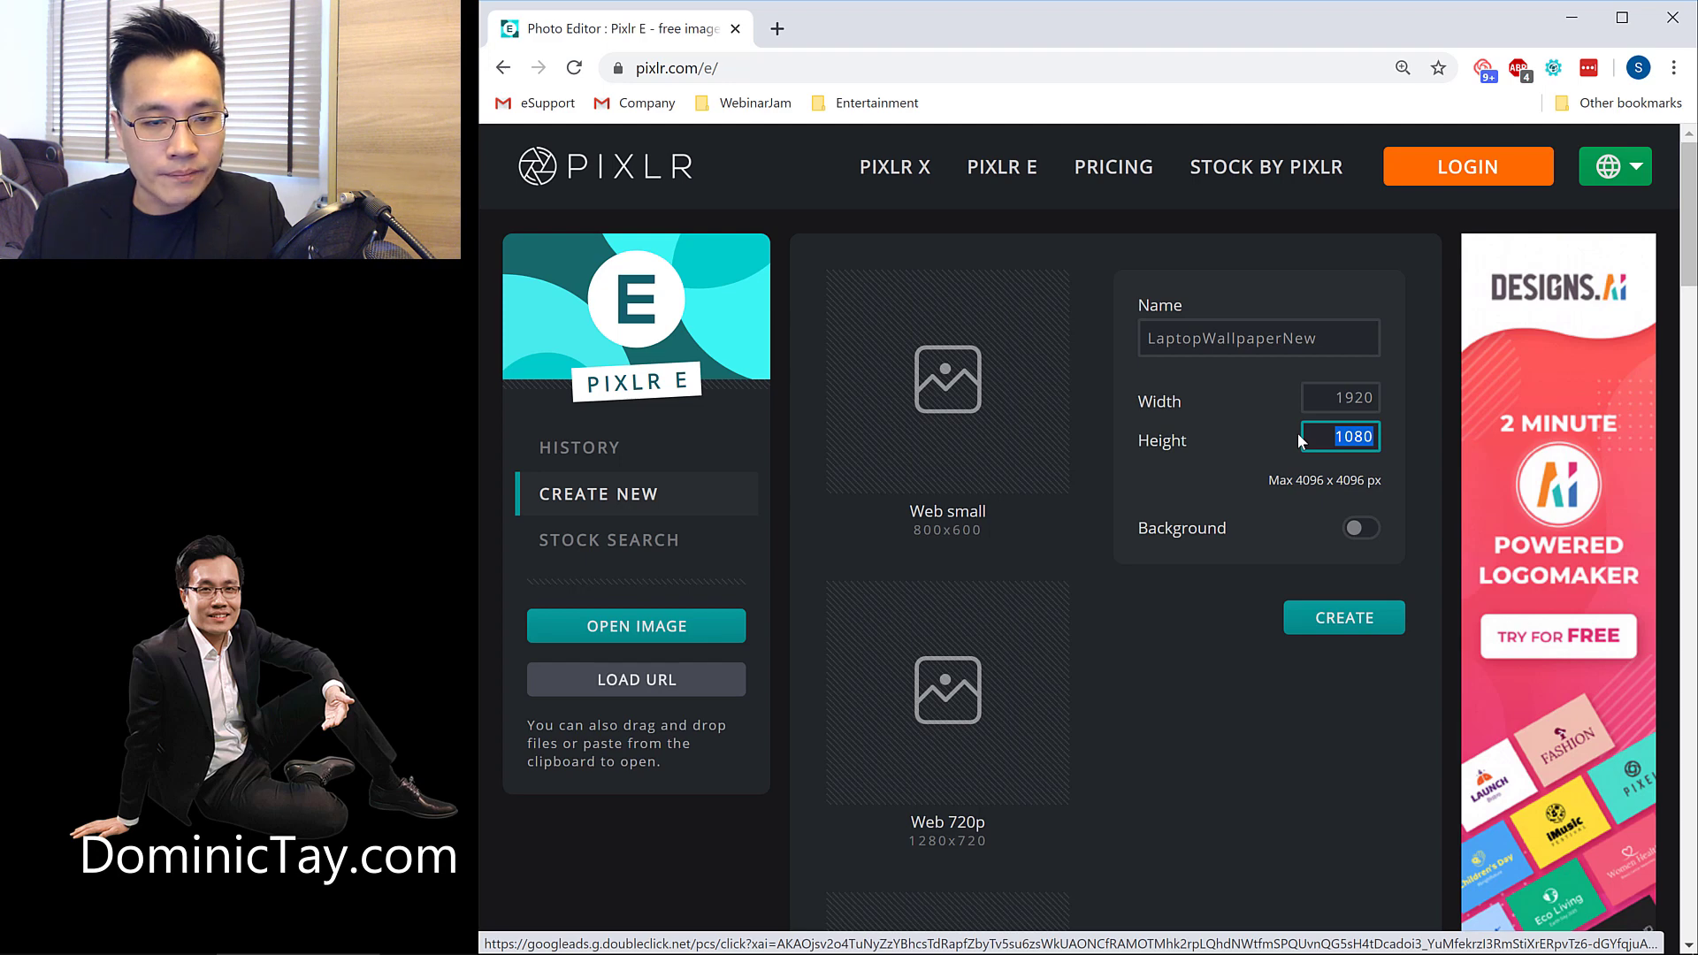
pyautogui.hotkey('alt', 'Tab')
pyautogui.hotkey('shift', 'Home')
pyautogui.hotkey('ctrl', 'c')
pyautogui.moveTo(837, 152); pyautogui.dragTo(671, 159)
pyautogui.click(1340, 398)
pyautogui.hotkey('ctrl', 'a')
pyautogui.hotkey('ctrl', 'v')
# Set the new image height to 2160, copied from the notes
pyautogui.moveTo(281, 241); pyautogui.dragTo(229, 247)
pyautogui.hotkey('ctrl', 'c')
pyautogui.click(1343, 437)
pyautogui.hotkey('ctrl', 'a')
pyautogui.hotkey('ctrl', 'v')
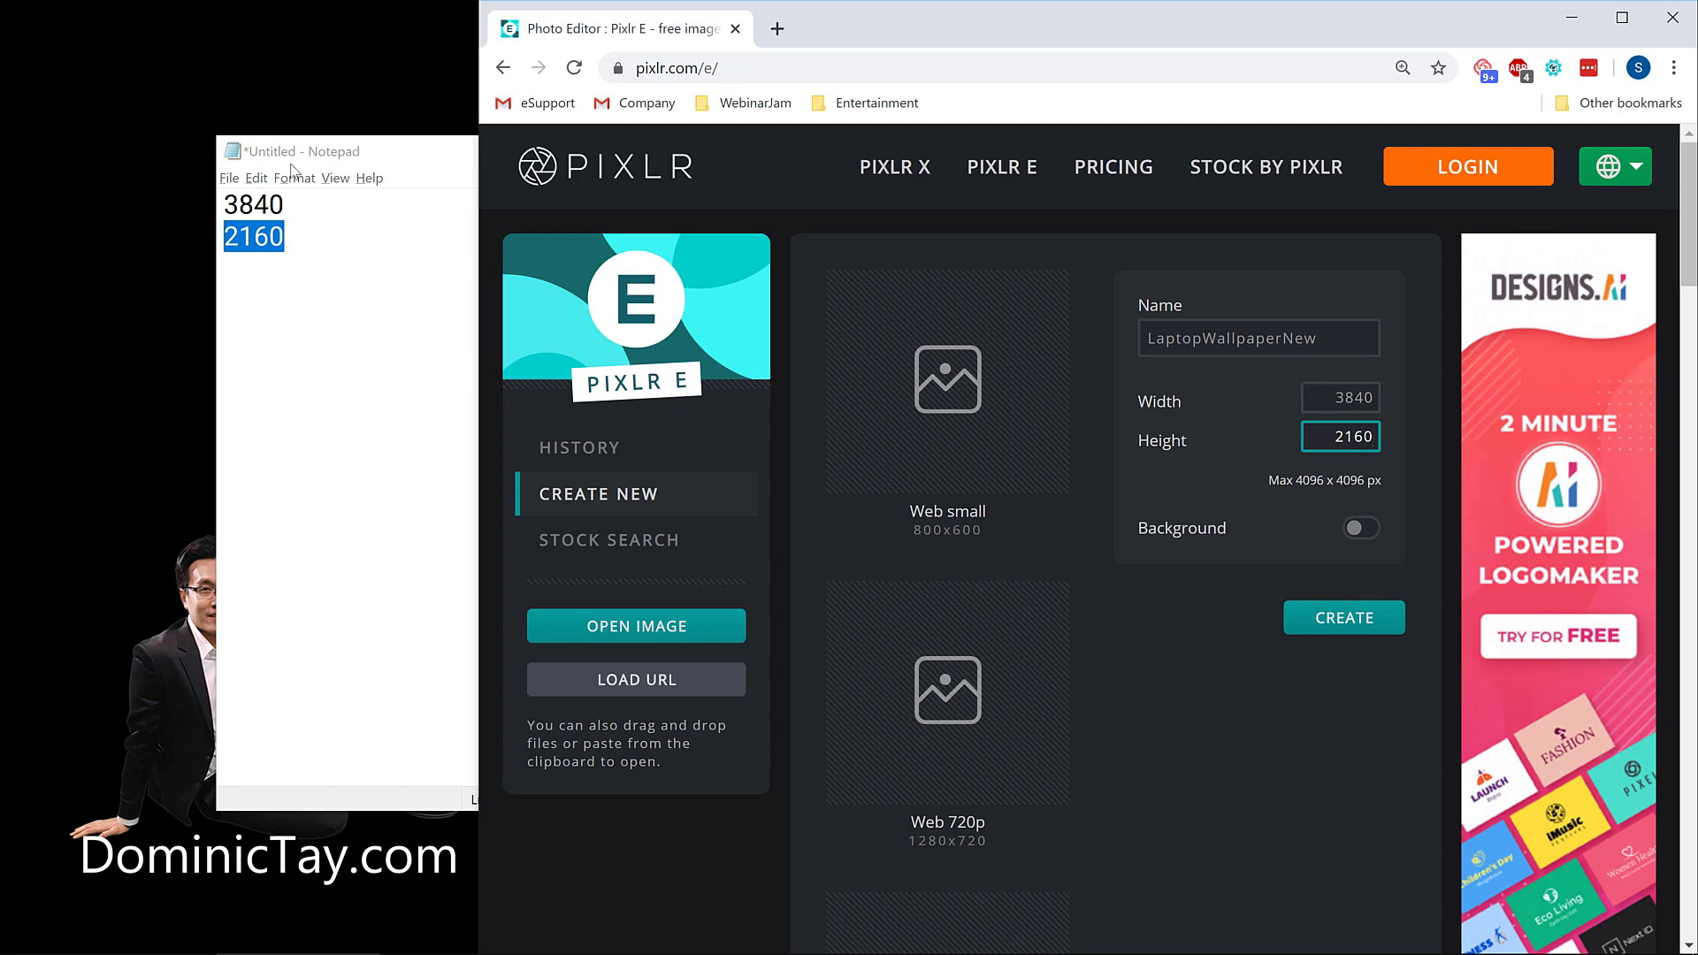
pyautogui.moveTo(294, 166); pyautogui.dragTo(616, 167)
pyautogui.click(915, 14)
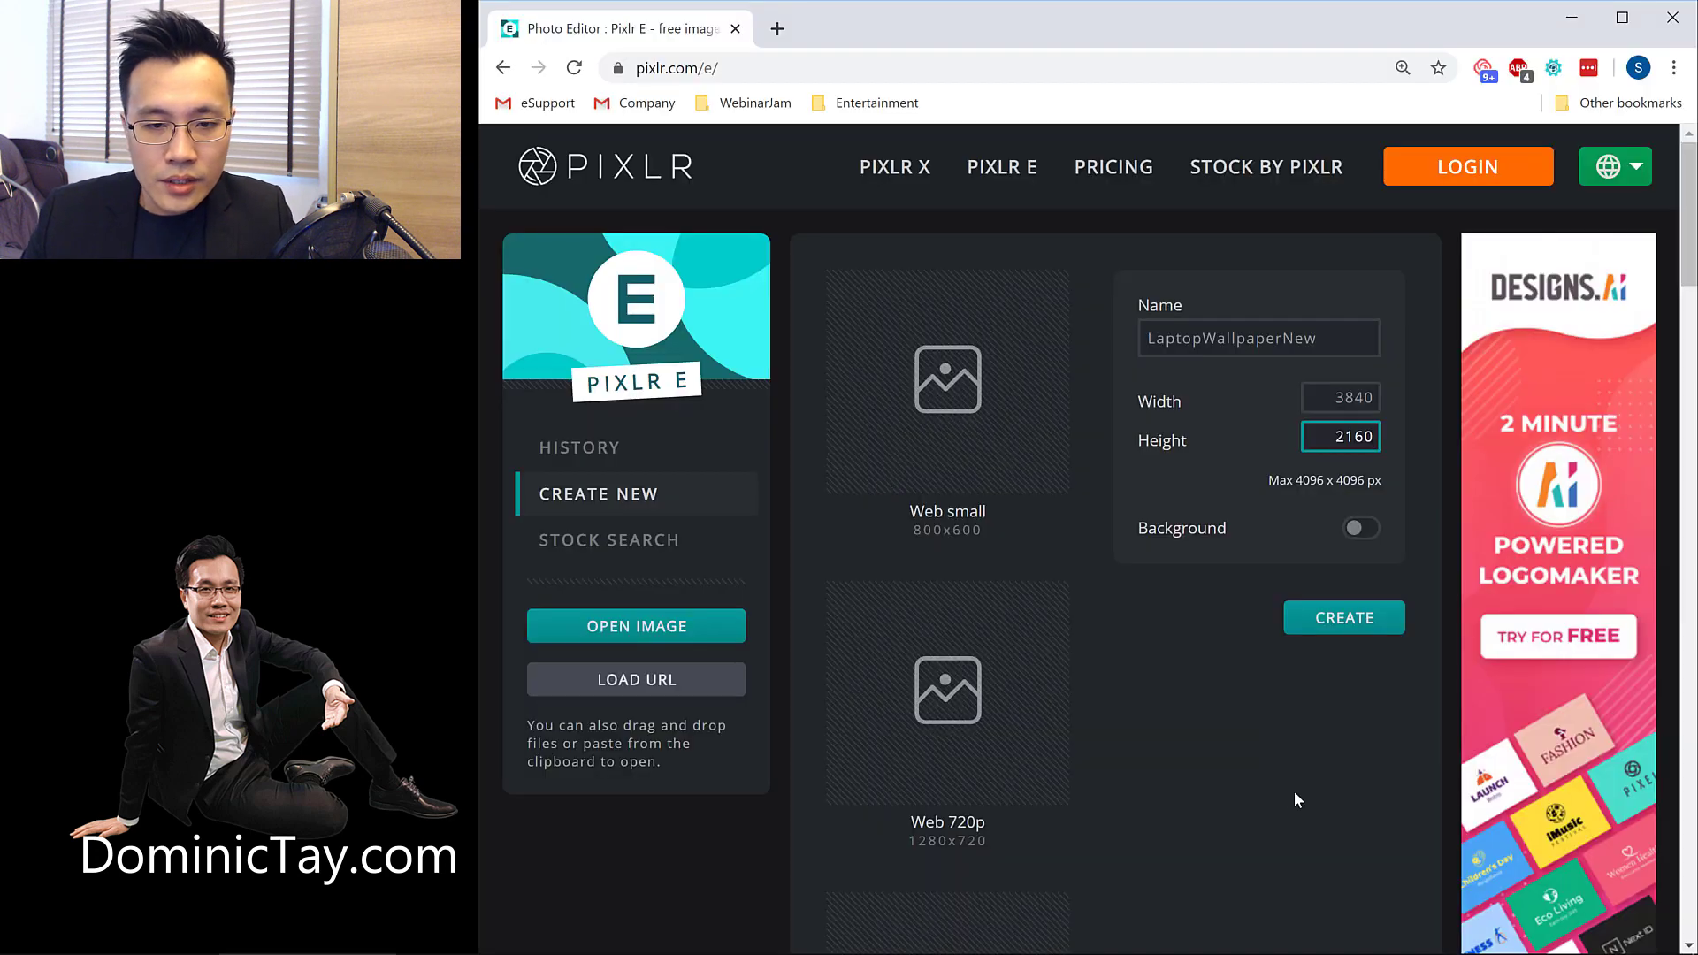
# Create the transparent 3840 by 2160 canvas with a single Layer1
pyautogui.click(1254, 775)
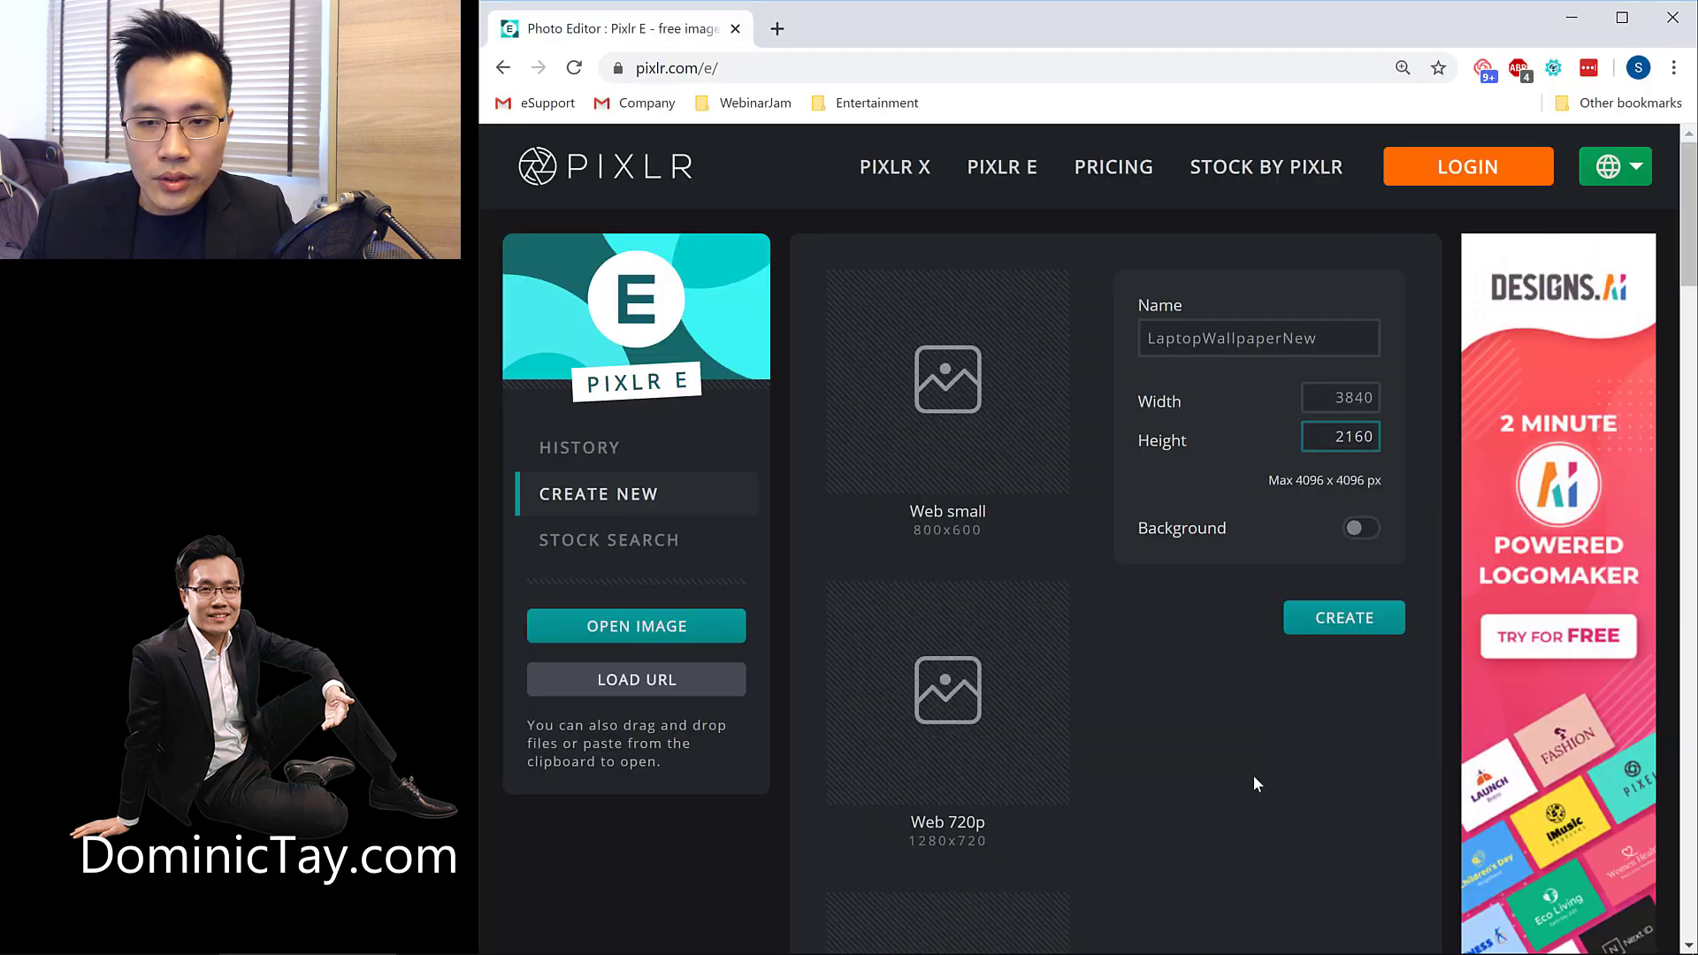
pyautogui.click(1352, 621)
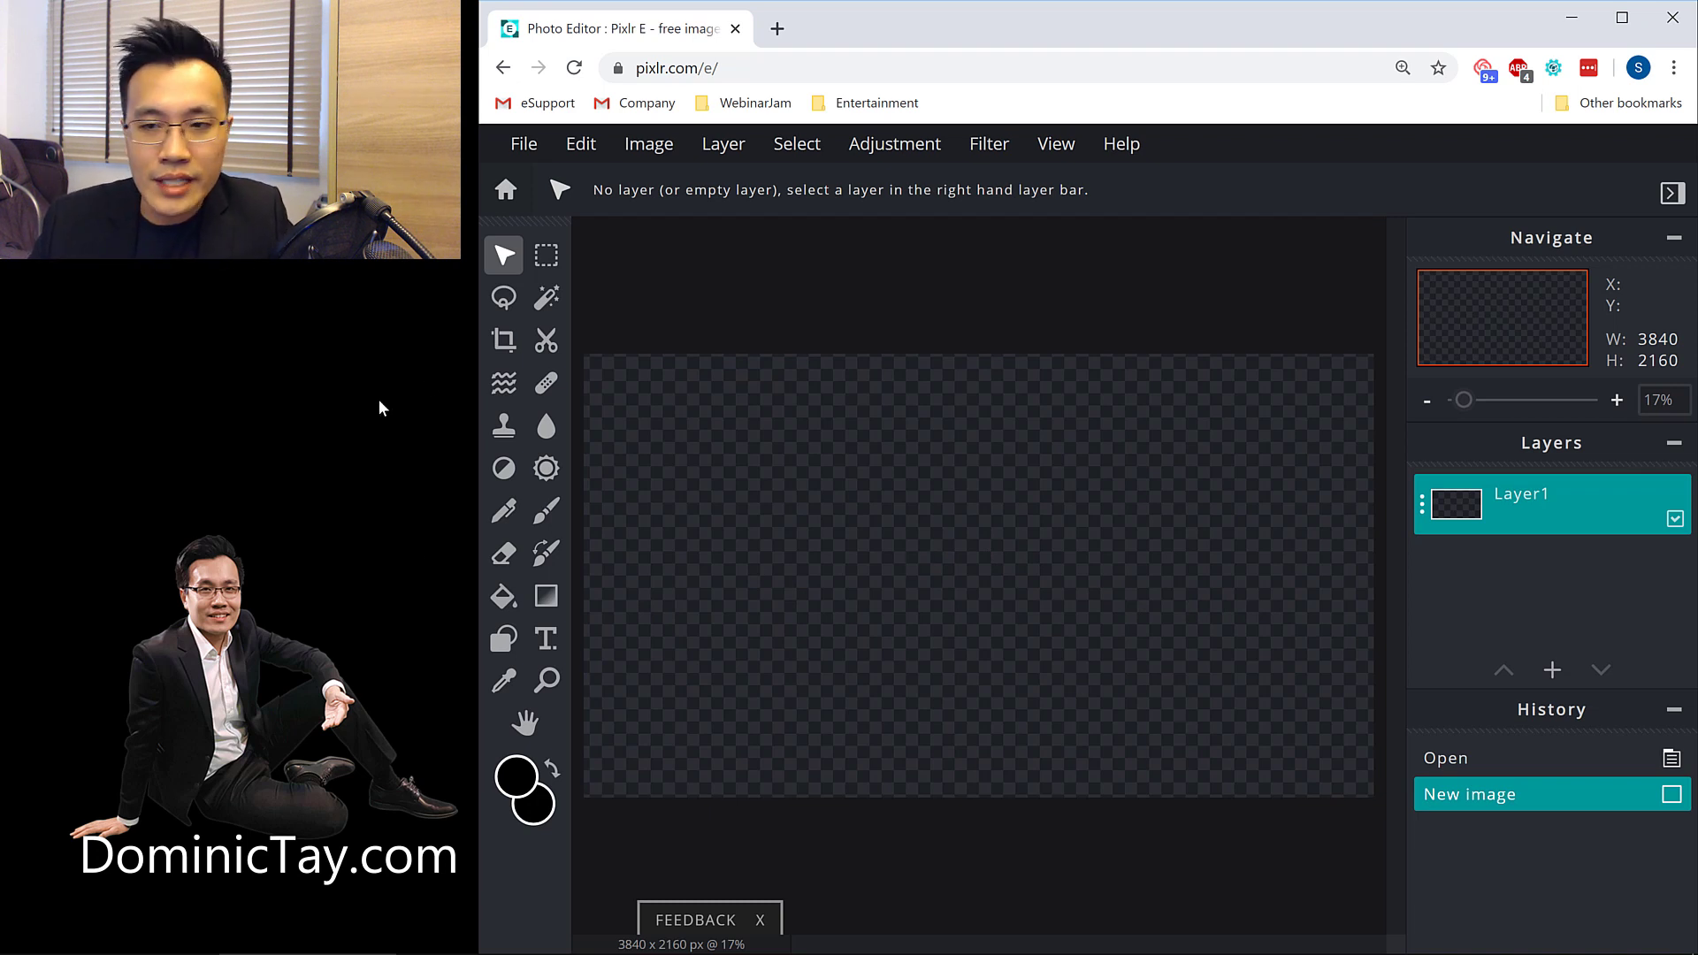
# Add Wallpaper.jpg as an image layer above Layer1, then deselect it
pyautogui.click(1553, 670)
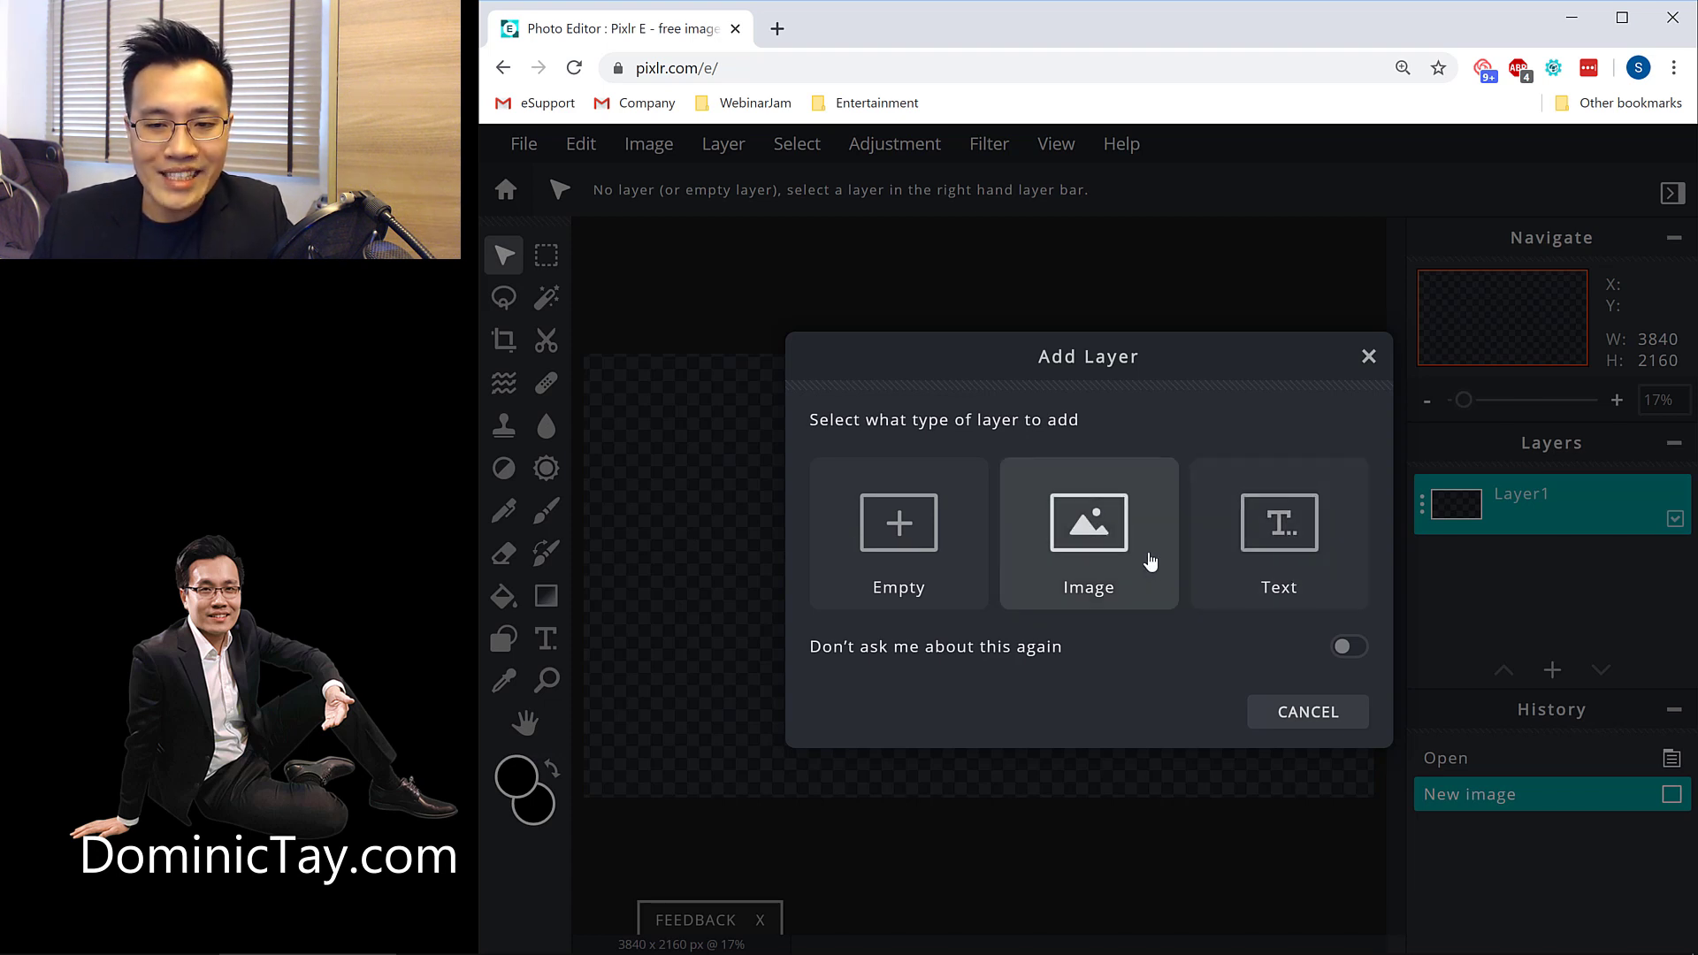
pyautogui.click(1096, 544)
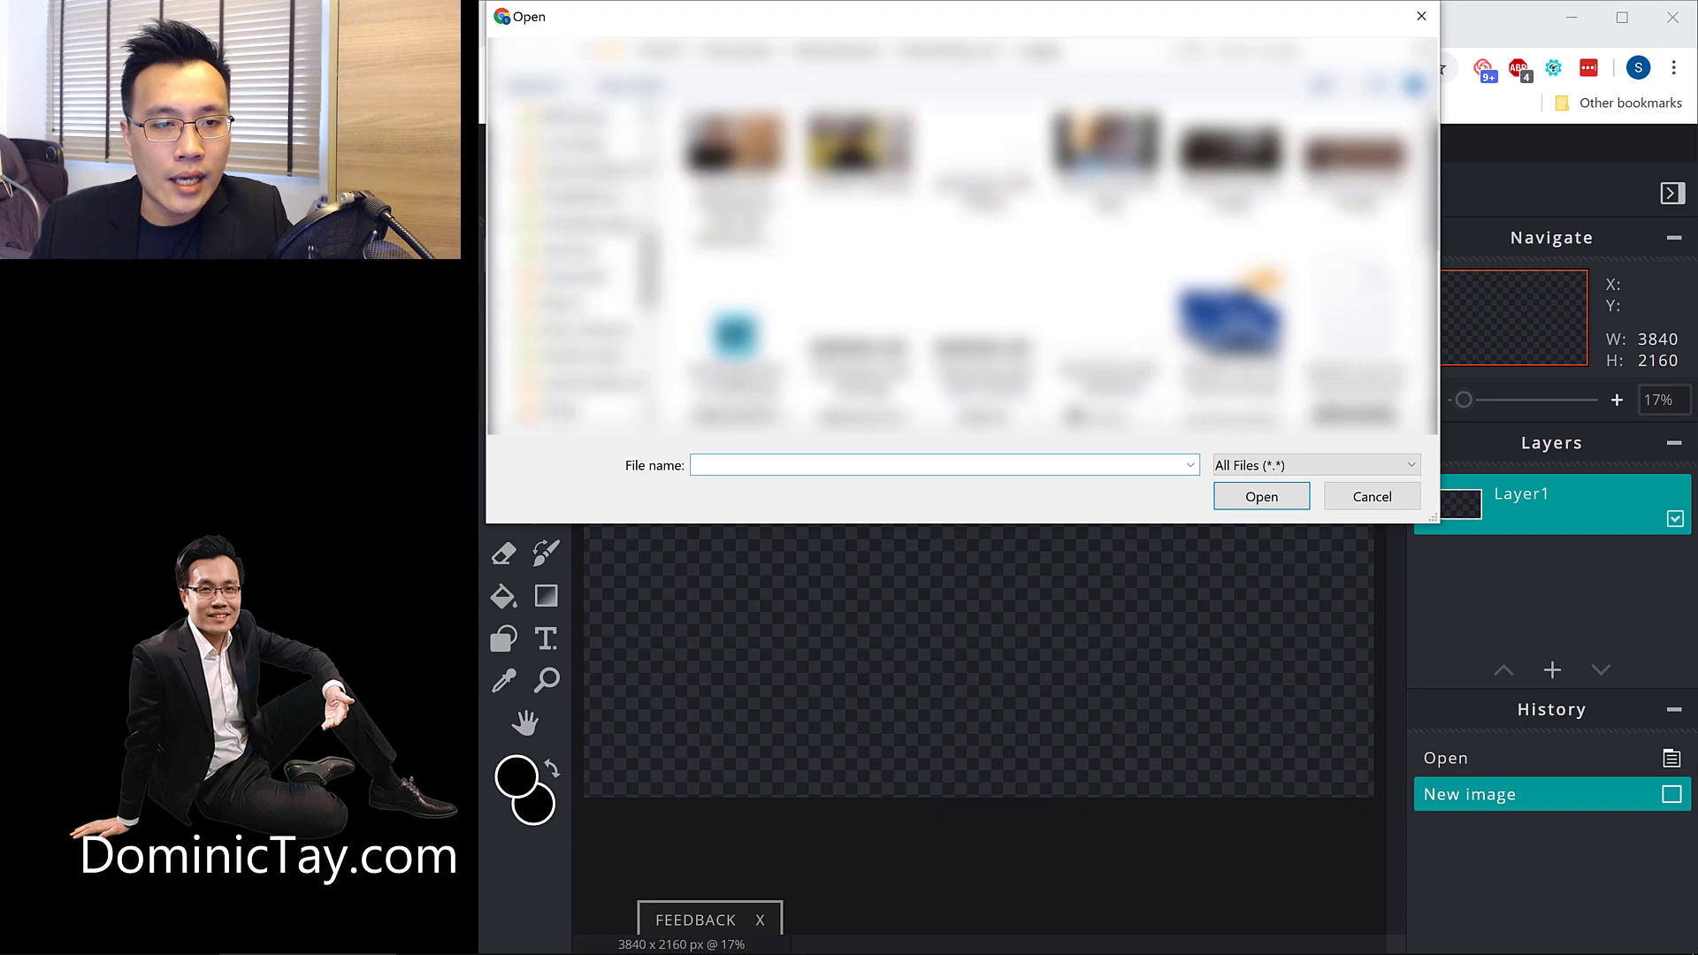
pyautogui.doubleClick(1228, 212)
pyautogui.click(1186, 861)
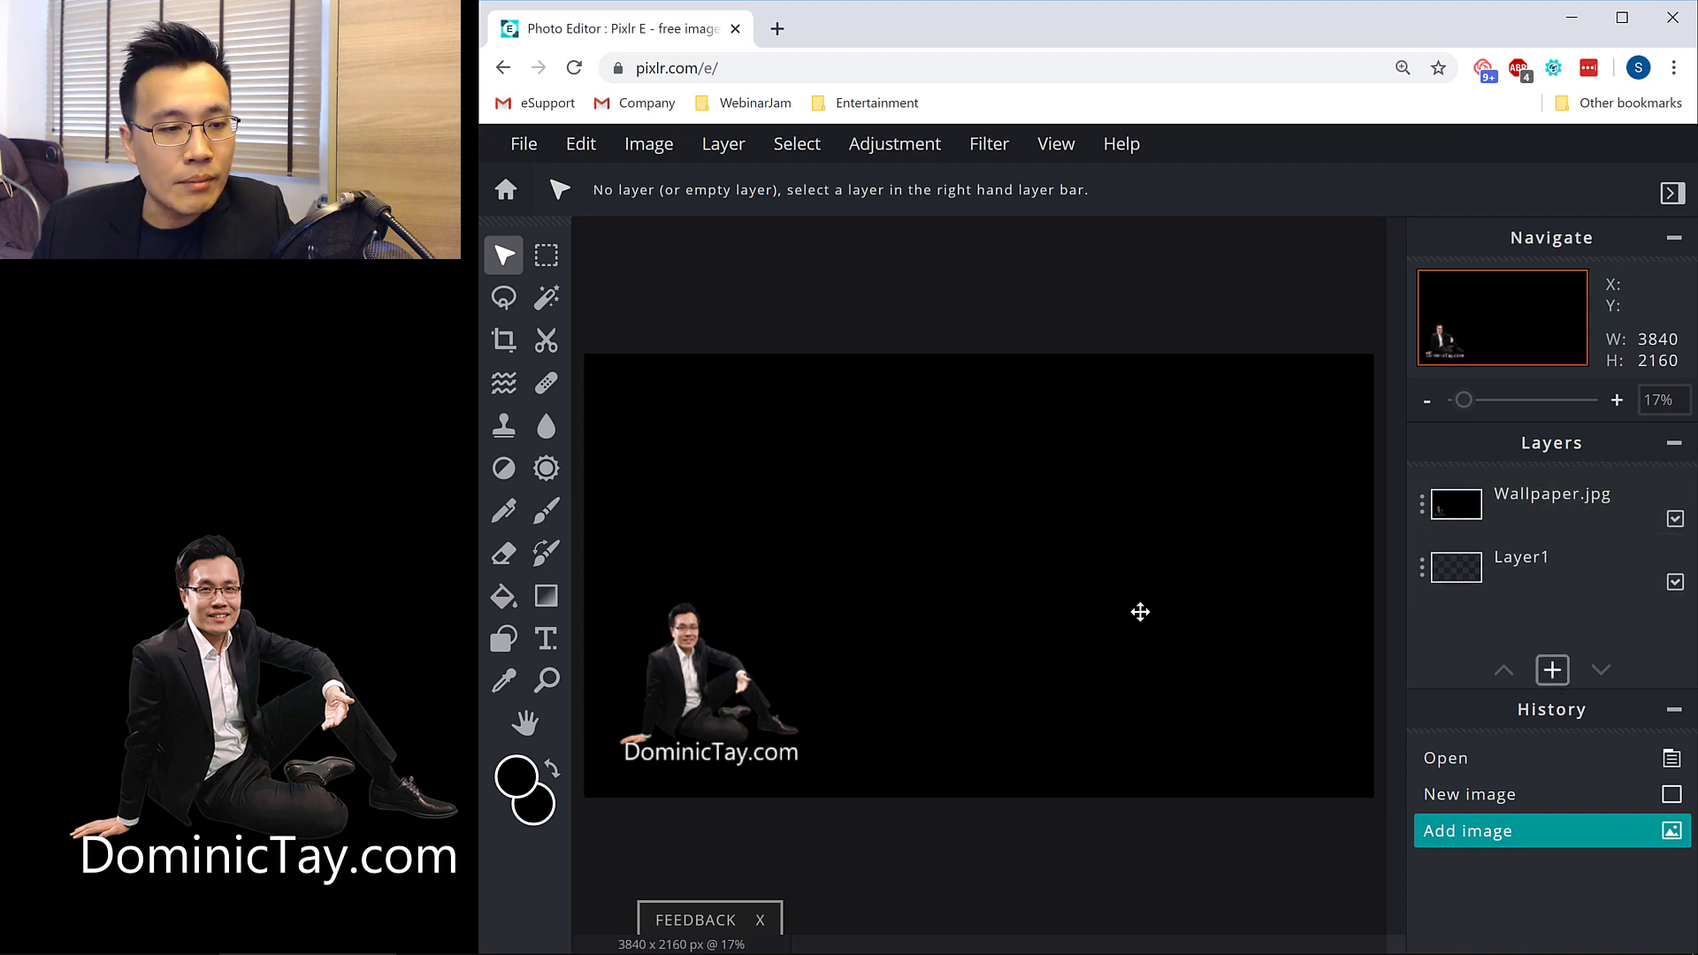
# Add the presenter cutout 20170502_203927.png as a new image layer
pyautogui.click(1560, 663)
pyautogui.click(1095, 546)
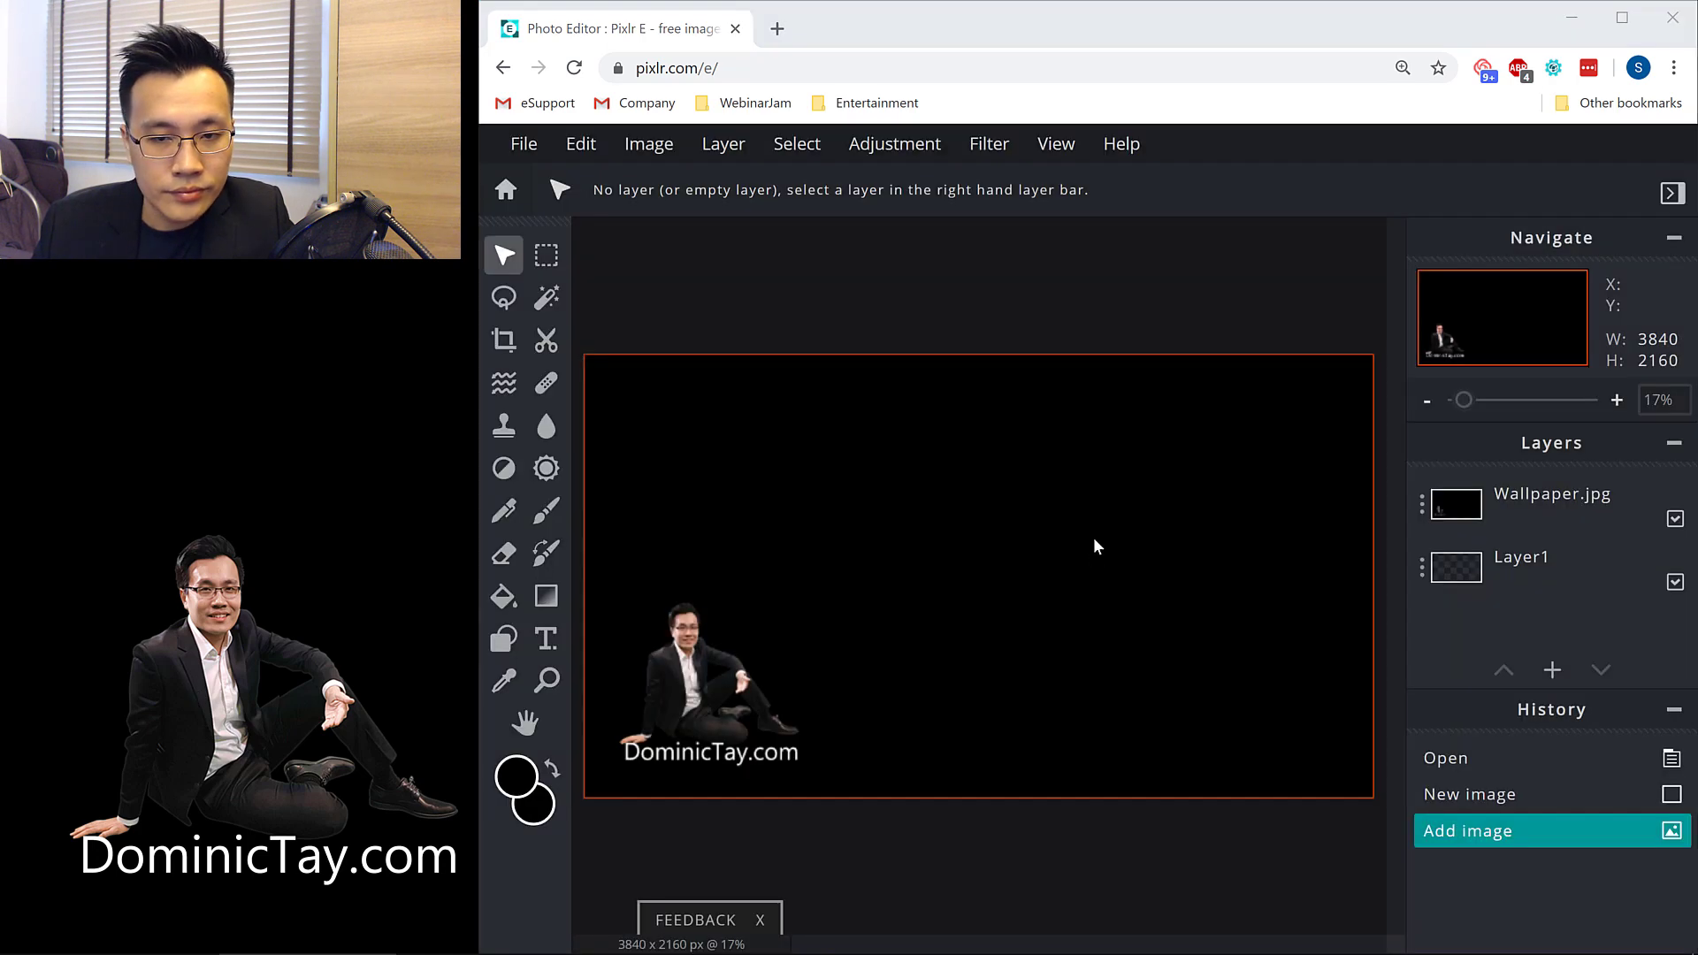
pyautogui.doubleClick(1049, 309)
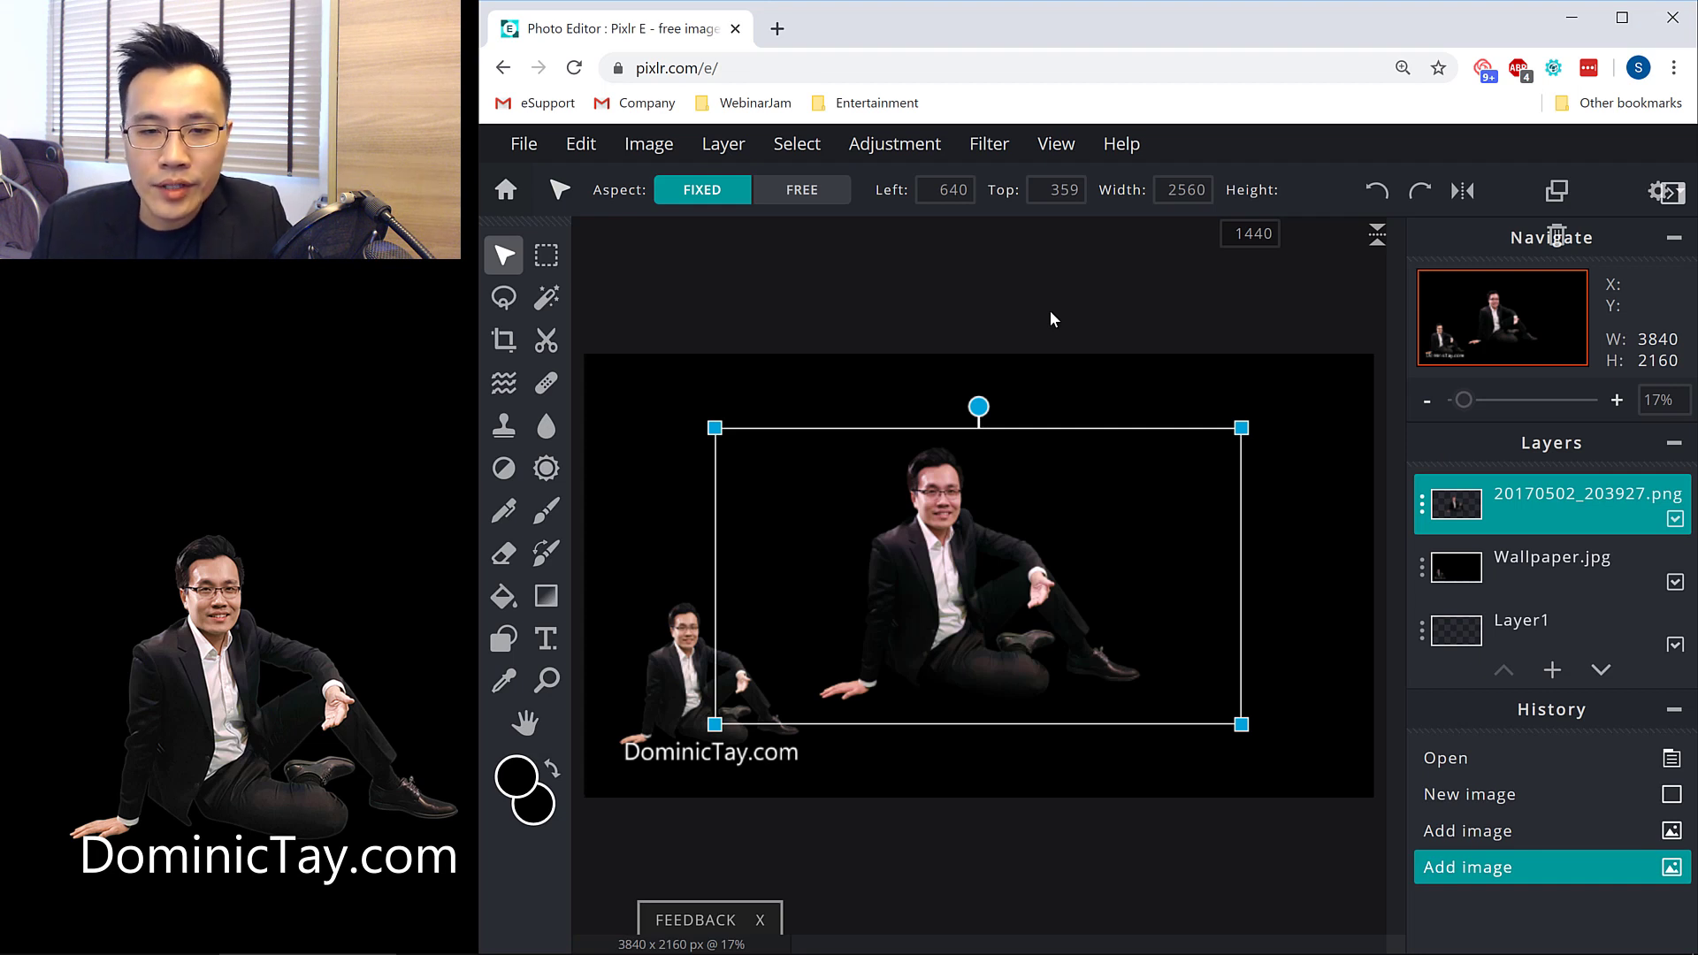
# Add the white DOMINIC TAY logo image as a new top layer
pyautogui.click(1554, 670)
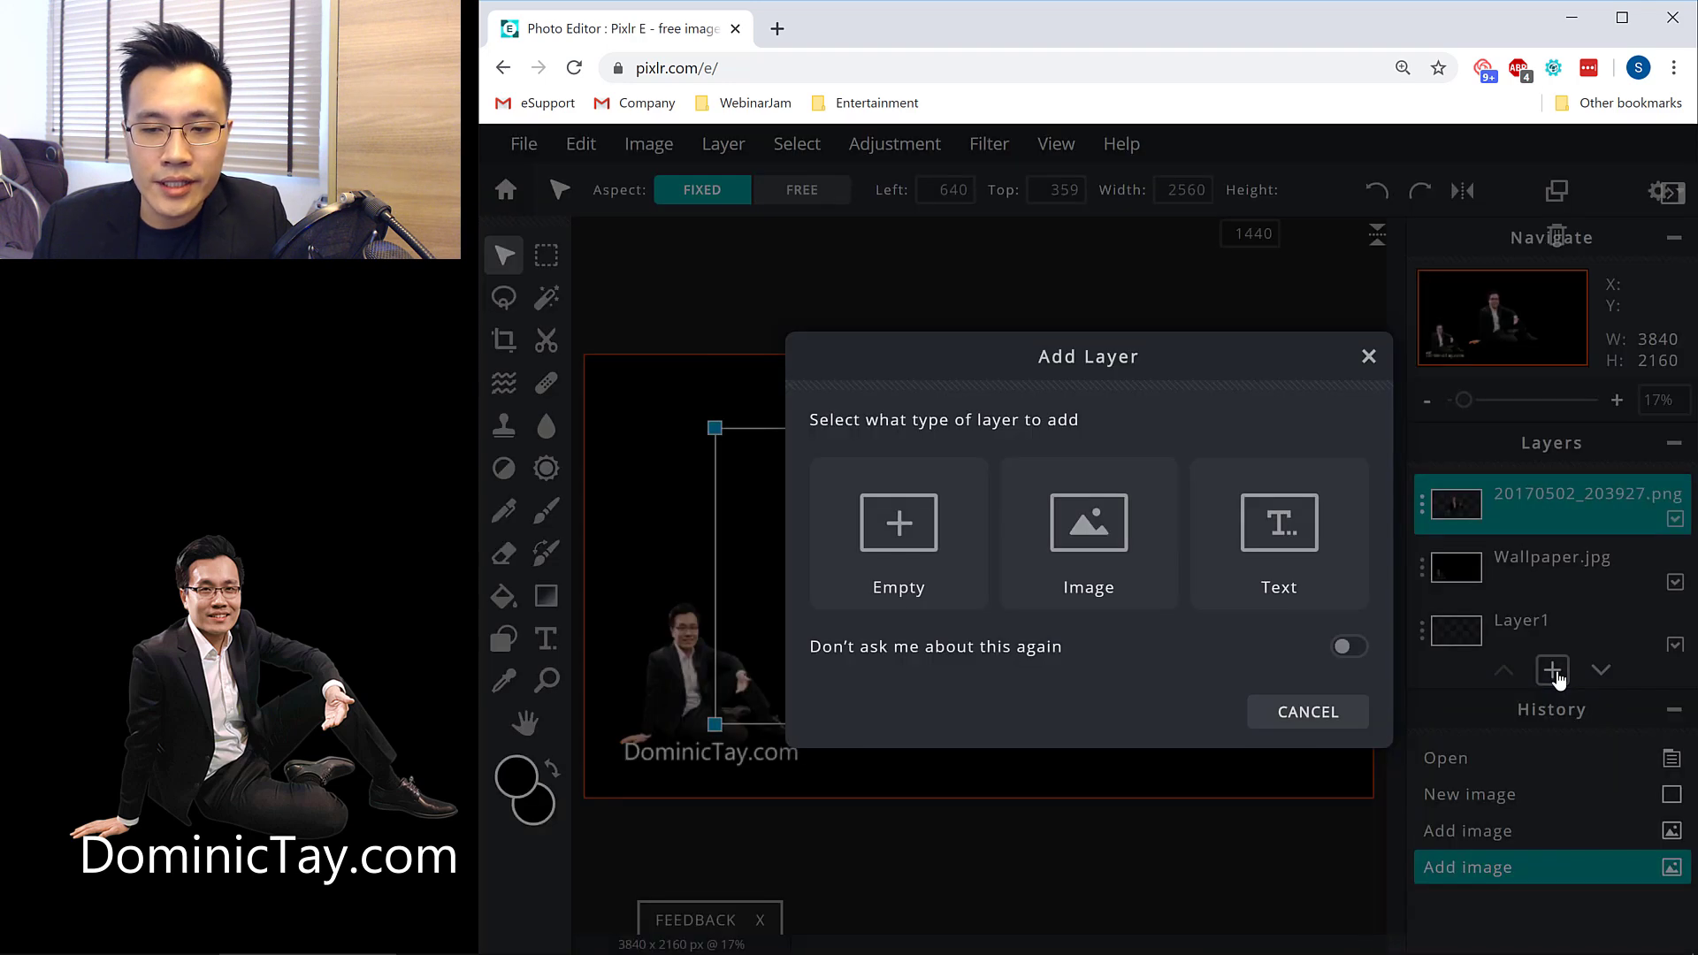
pyautogui.click(1097, 548)
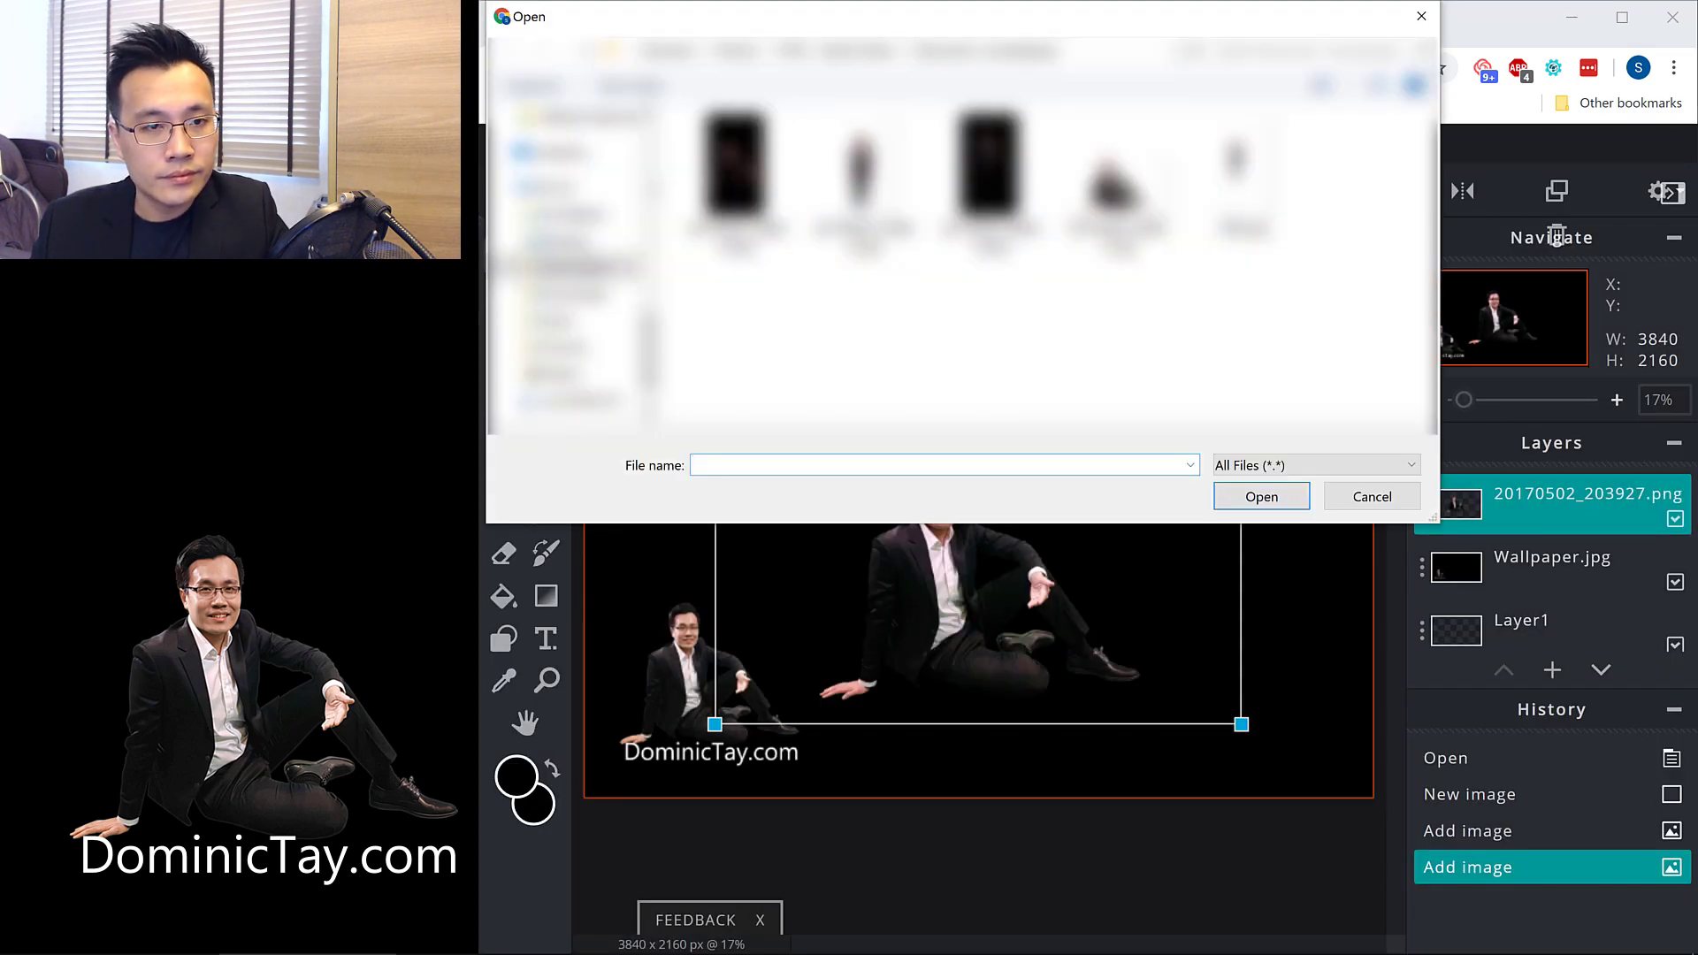
pyautogui.doubleClick(1223, 327)
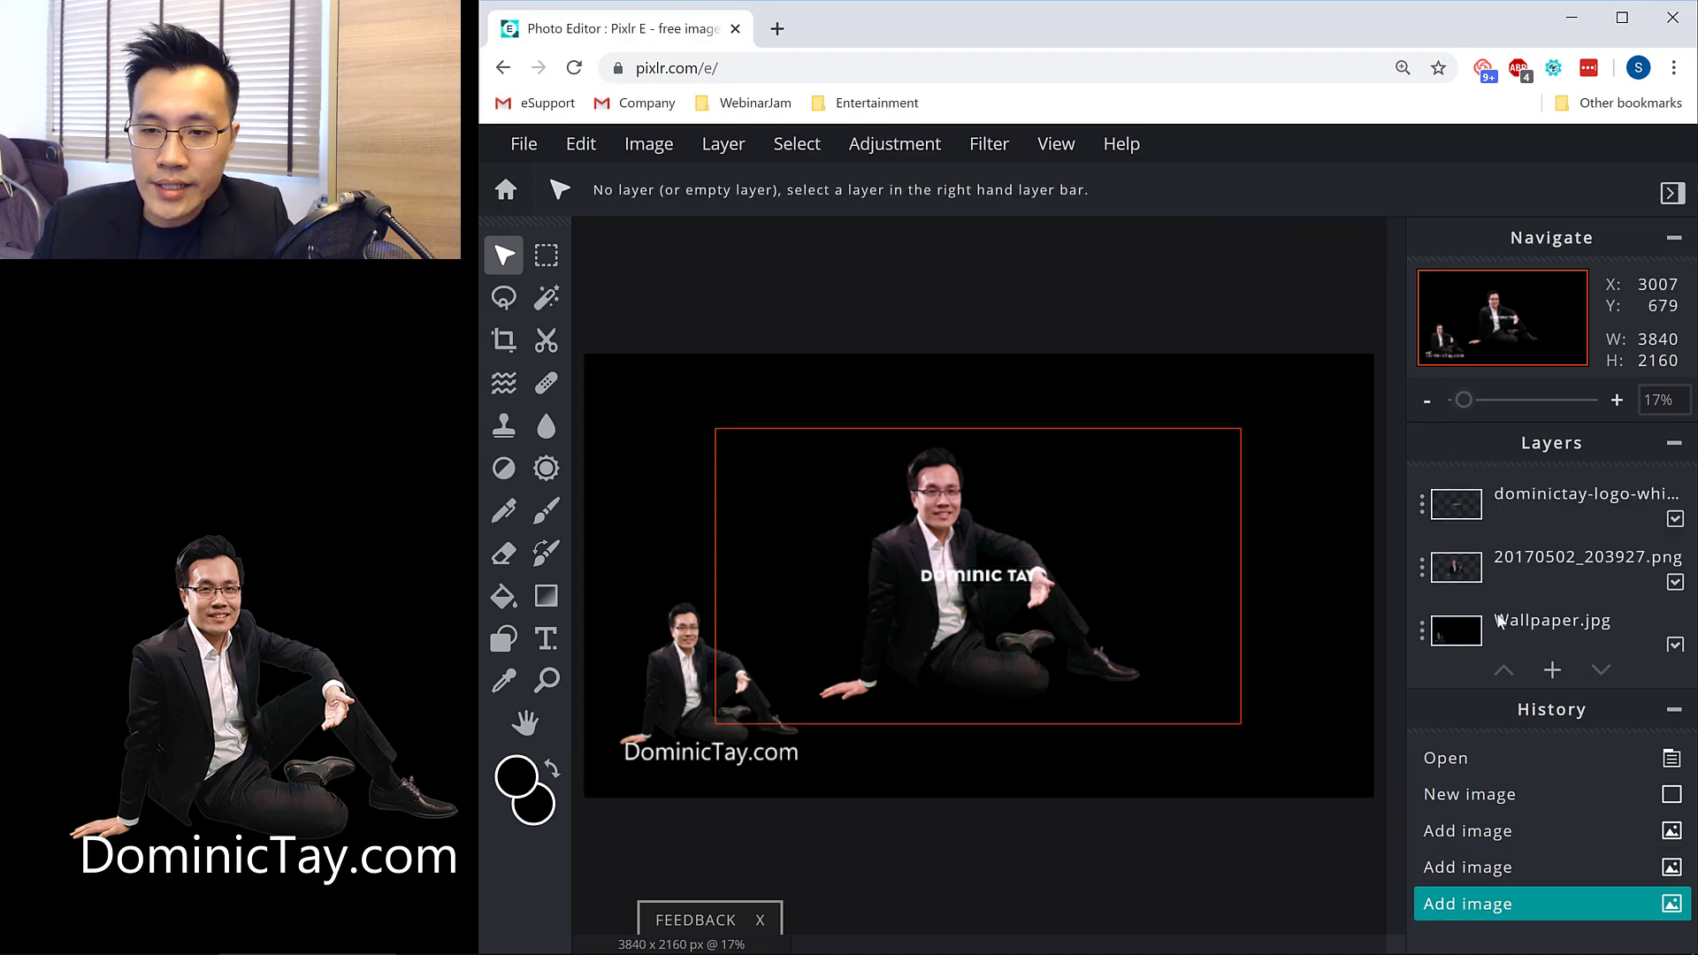
pyautogui.scroll(-2, 1539, 478)
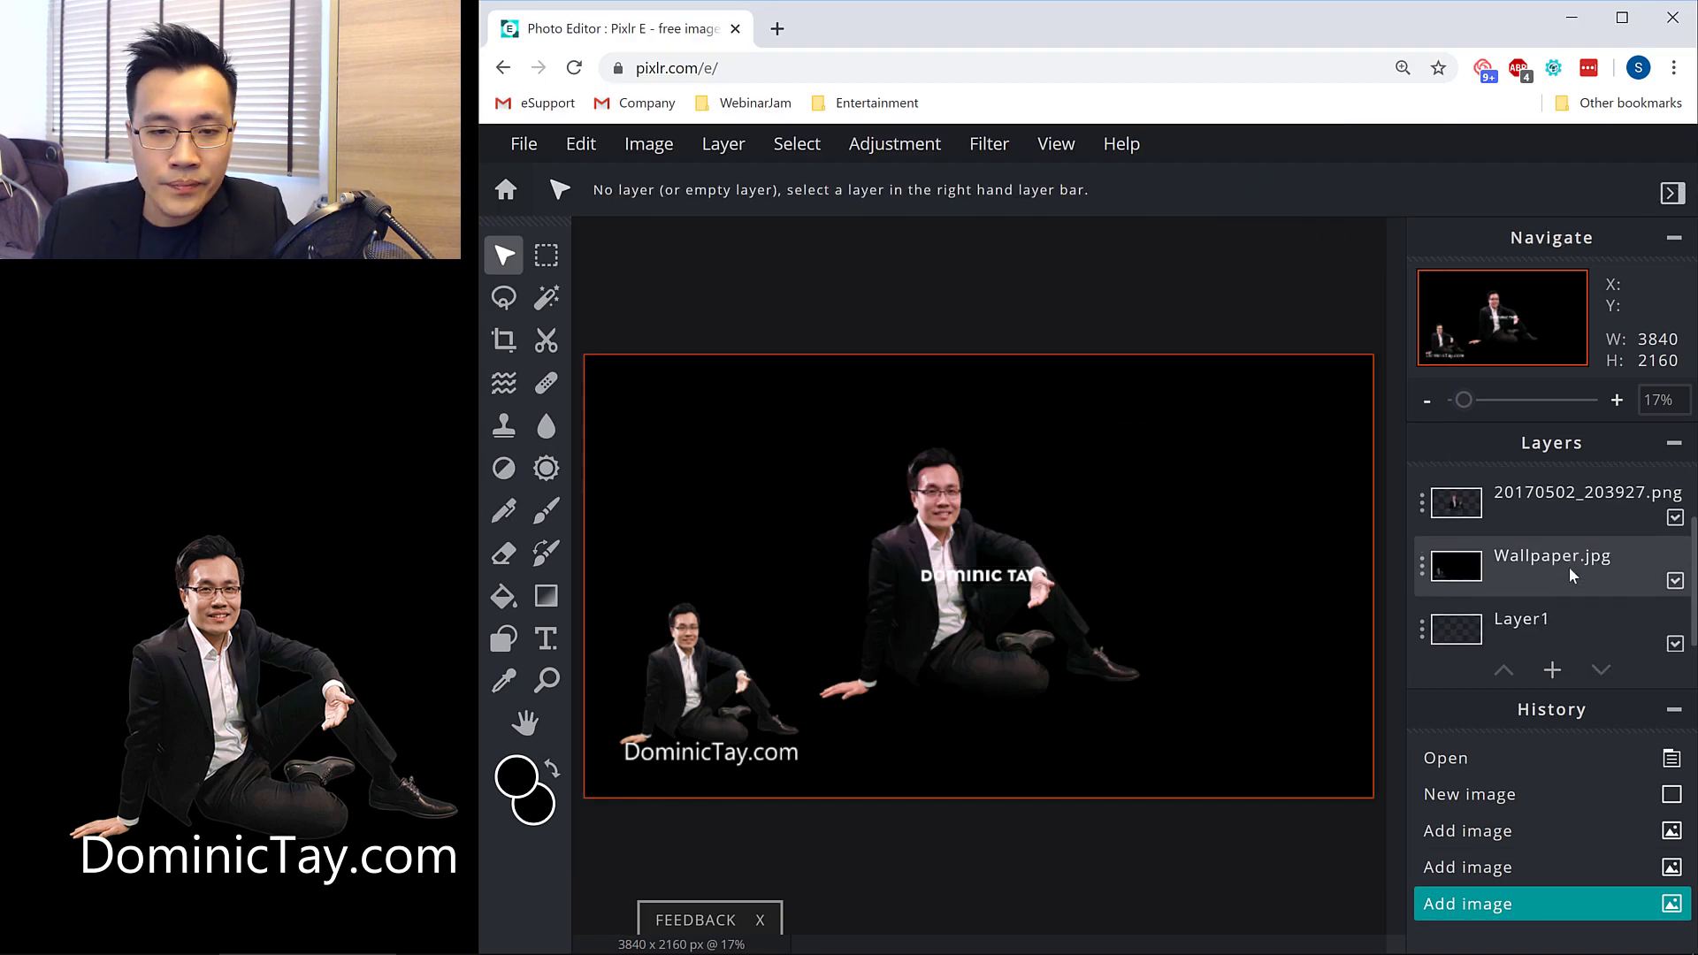
pyautogui.scroll(2, 1569, 566)
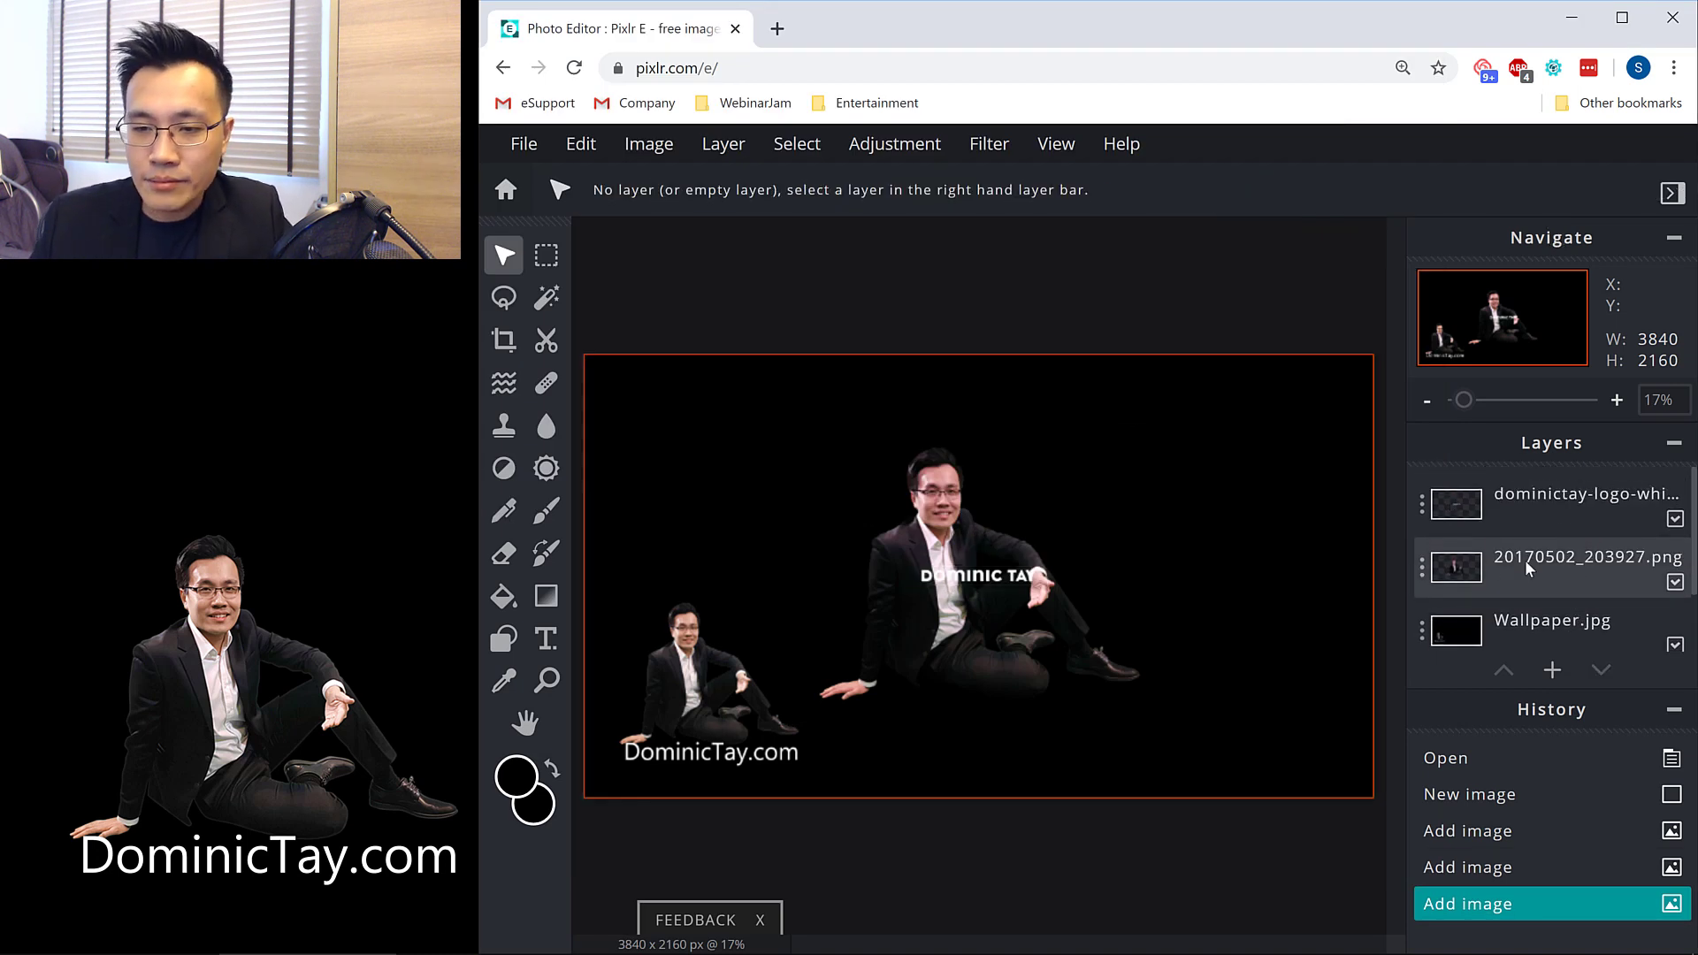
# Move and shrink the presenter cutout toward the lower-left corner
pyautogui.click(1537, 573)
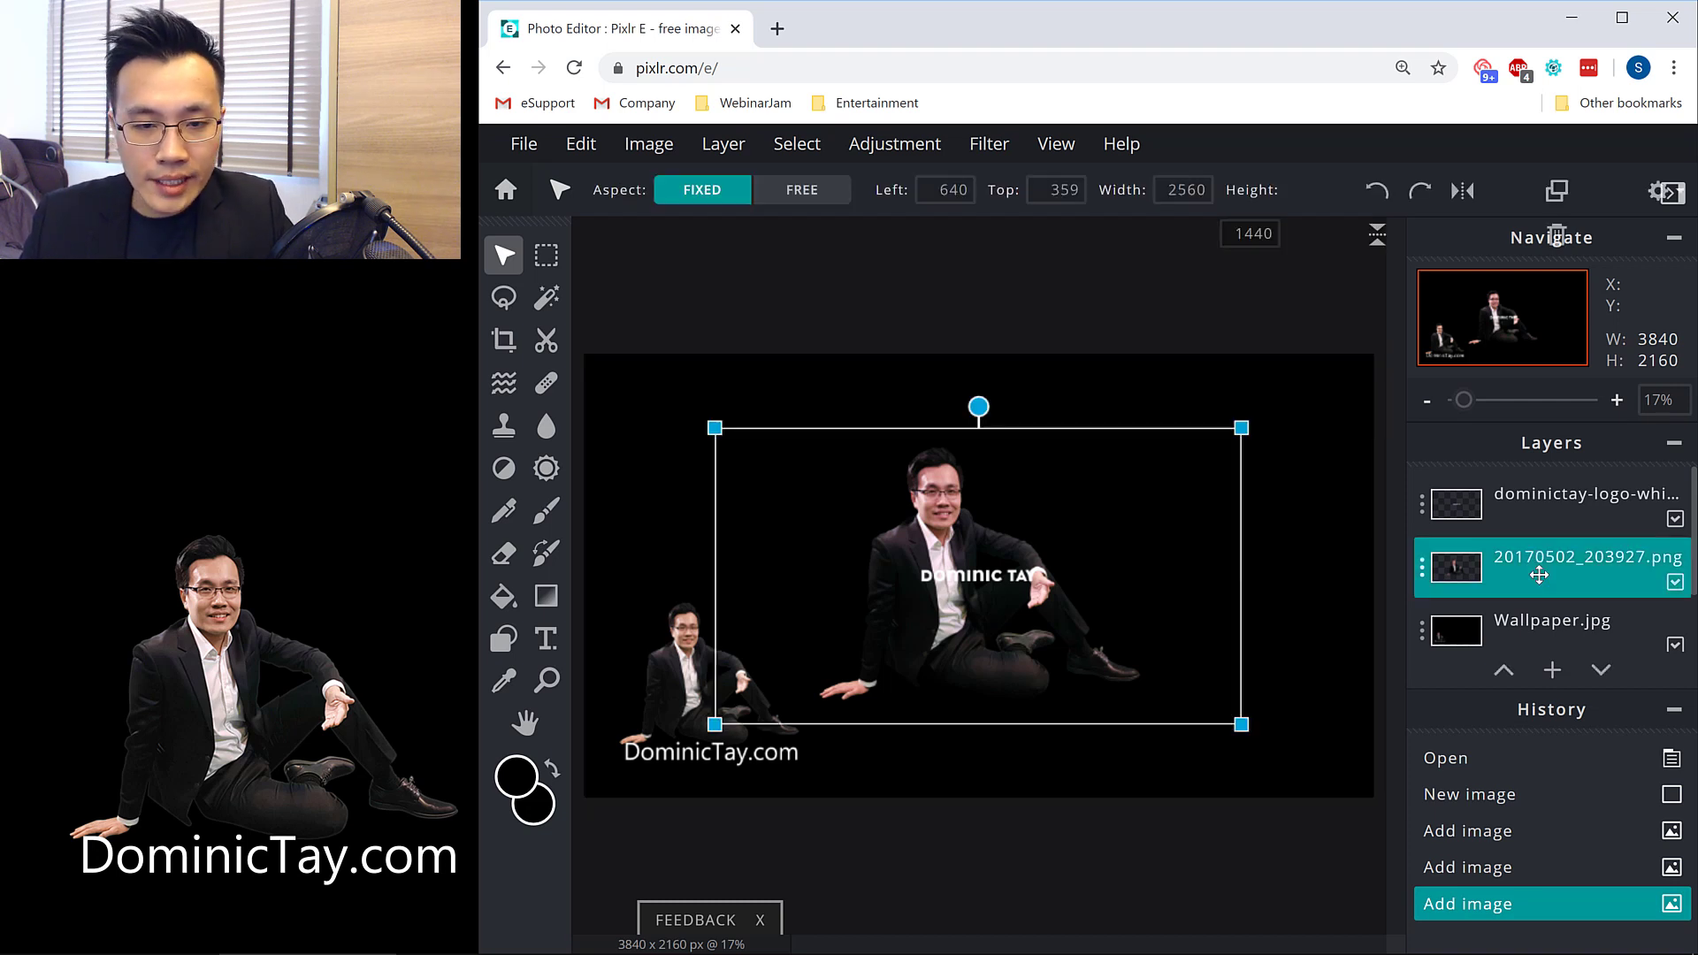
pyautogui.moveTo(934, 511); pyautogui.dragTo(752, 566)
pyautogui.moveTo(1040, 480); pyautogui.dragTo(846, 633)
pyautogui.moveTo(648, 670); pyautogui.dragTo(677, 659)
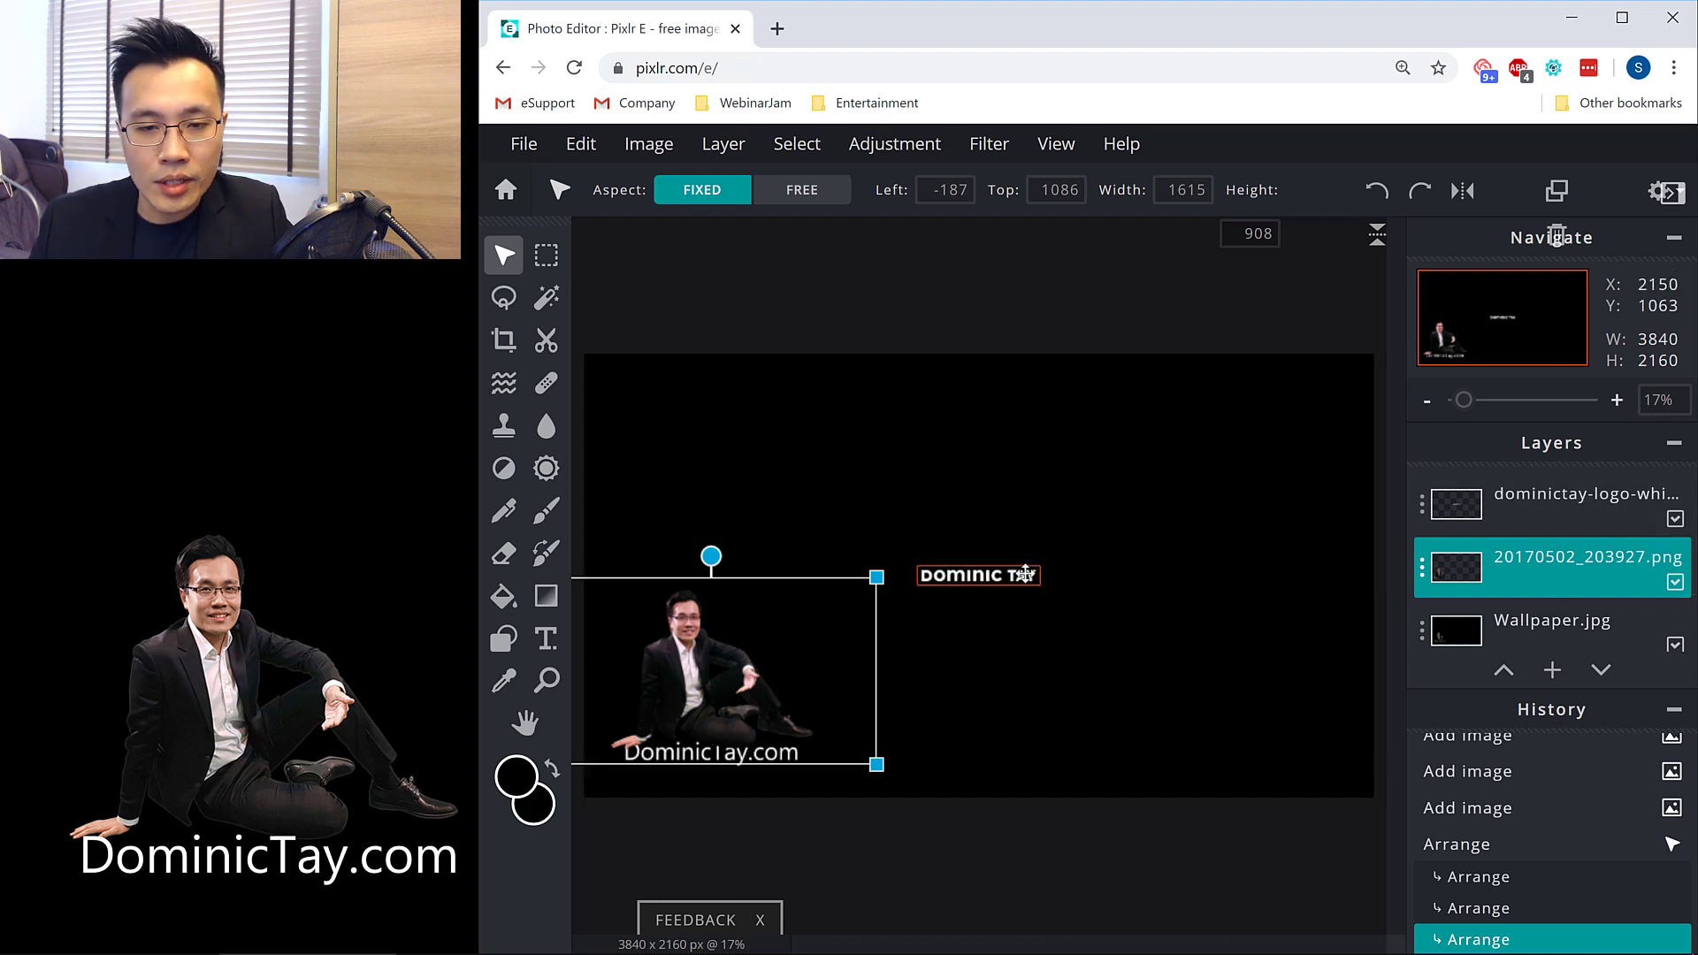
# Enlarge the DOMINIC TAY logo and place it over the DominicTay.com caption
pyautogui.click(980, 576)
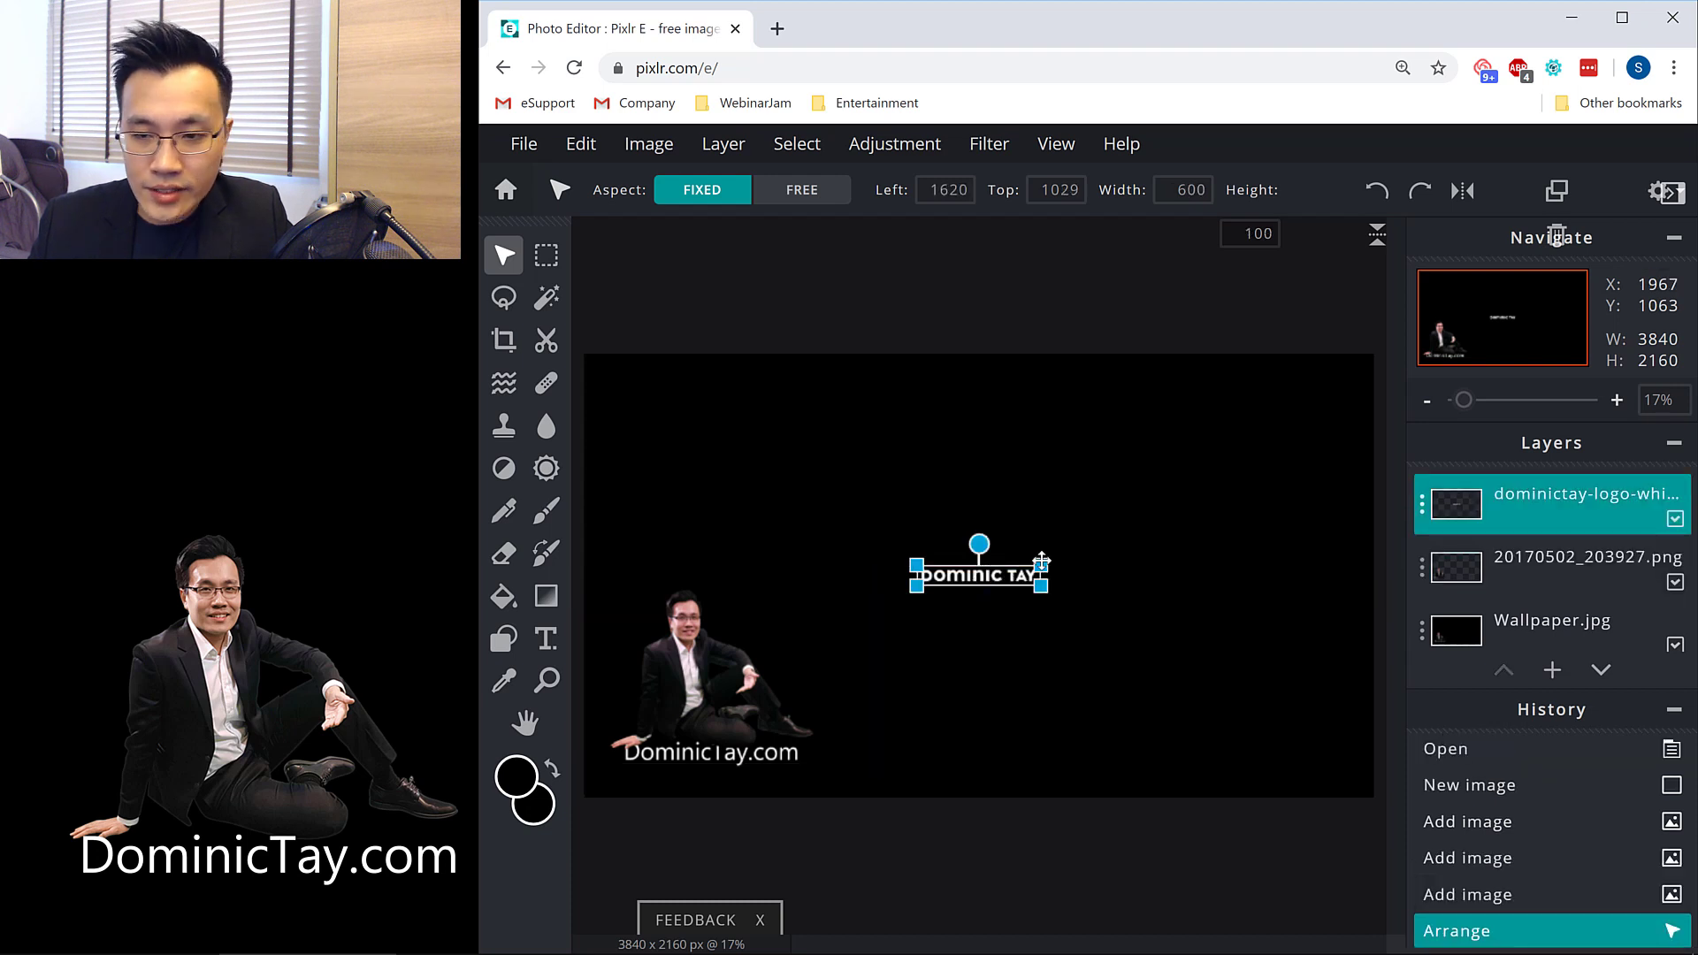
pyautogui.moveTo(1011, 551); pyautogui.dragTo(791, 754)
pyautogui.scroll(-1, 1523, 624)
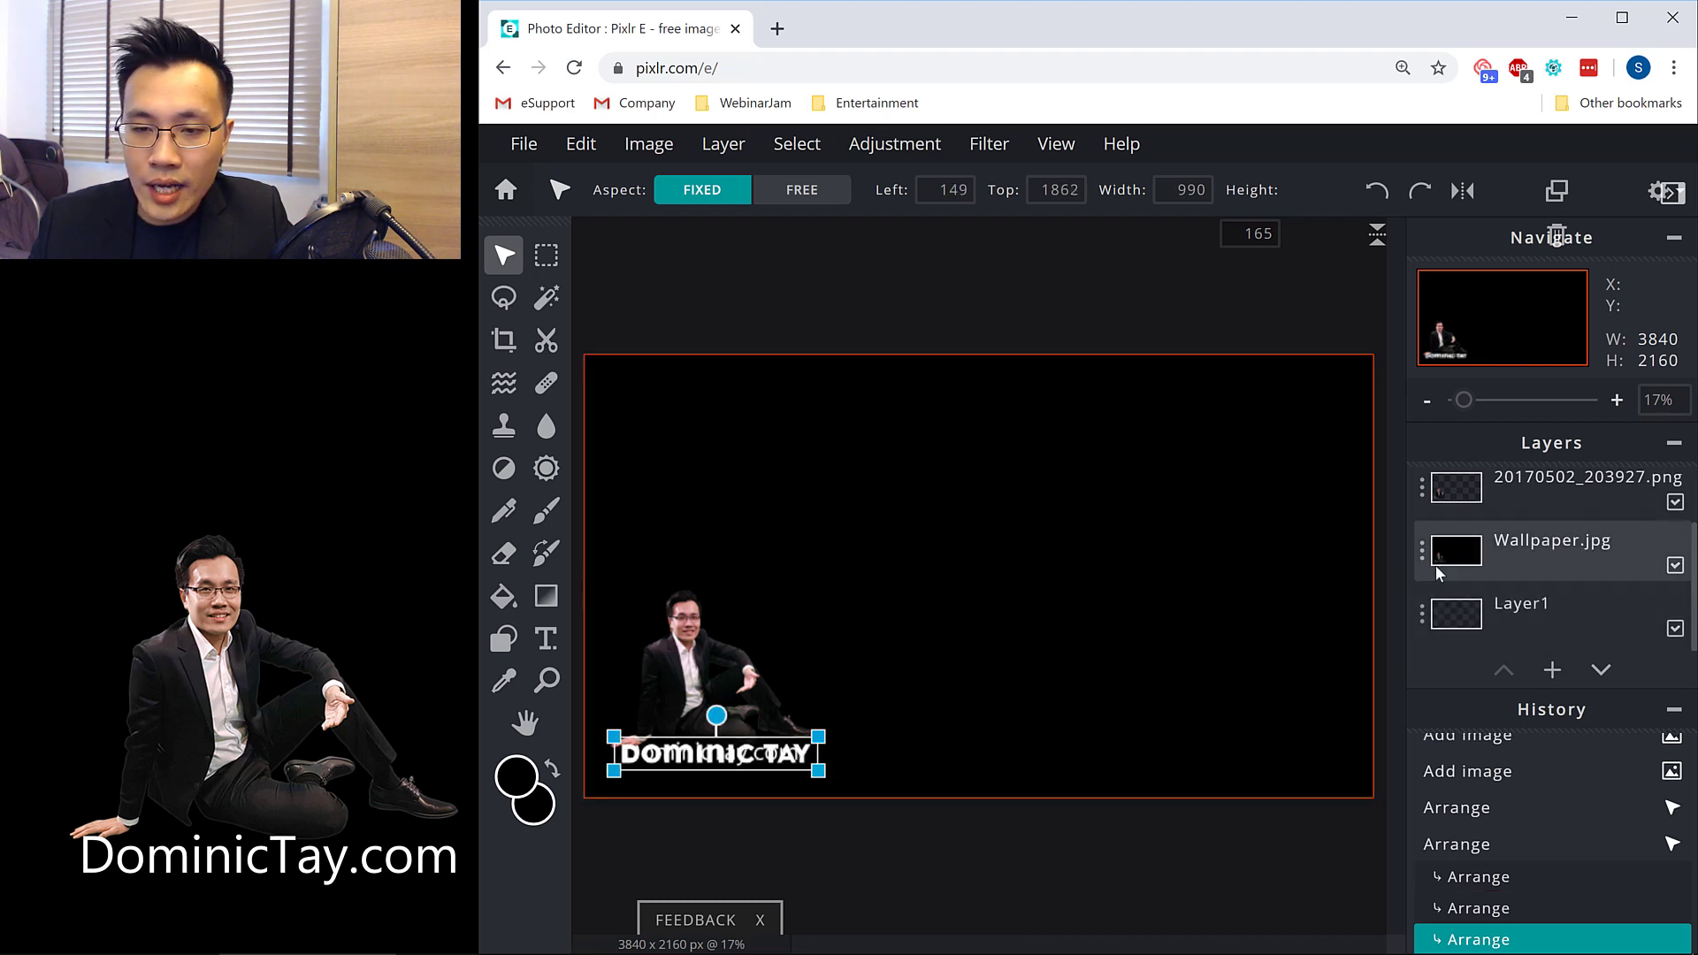
# Hide Wallpaper.jpg and paint-bucket fill Layer1 with solid black
pyautogui.click(1674, 567)
pyautogui.click(1128, 851)
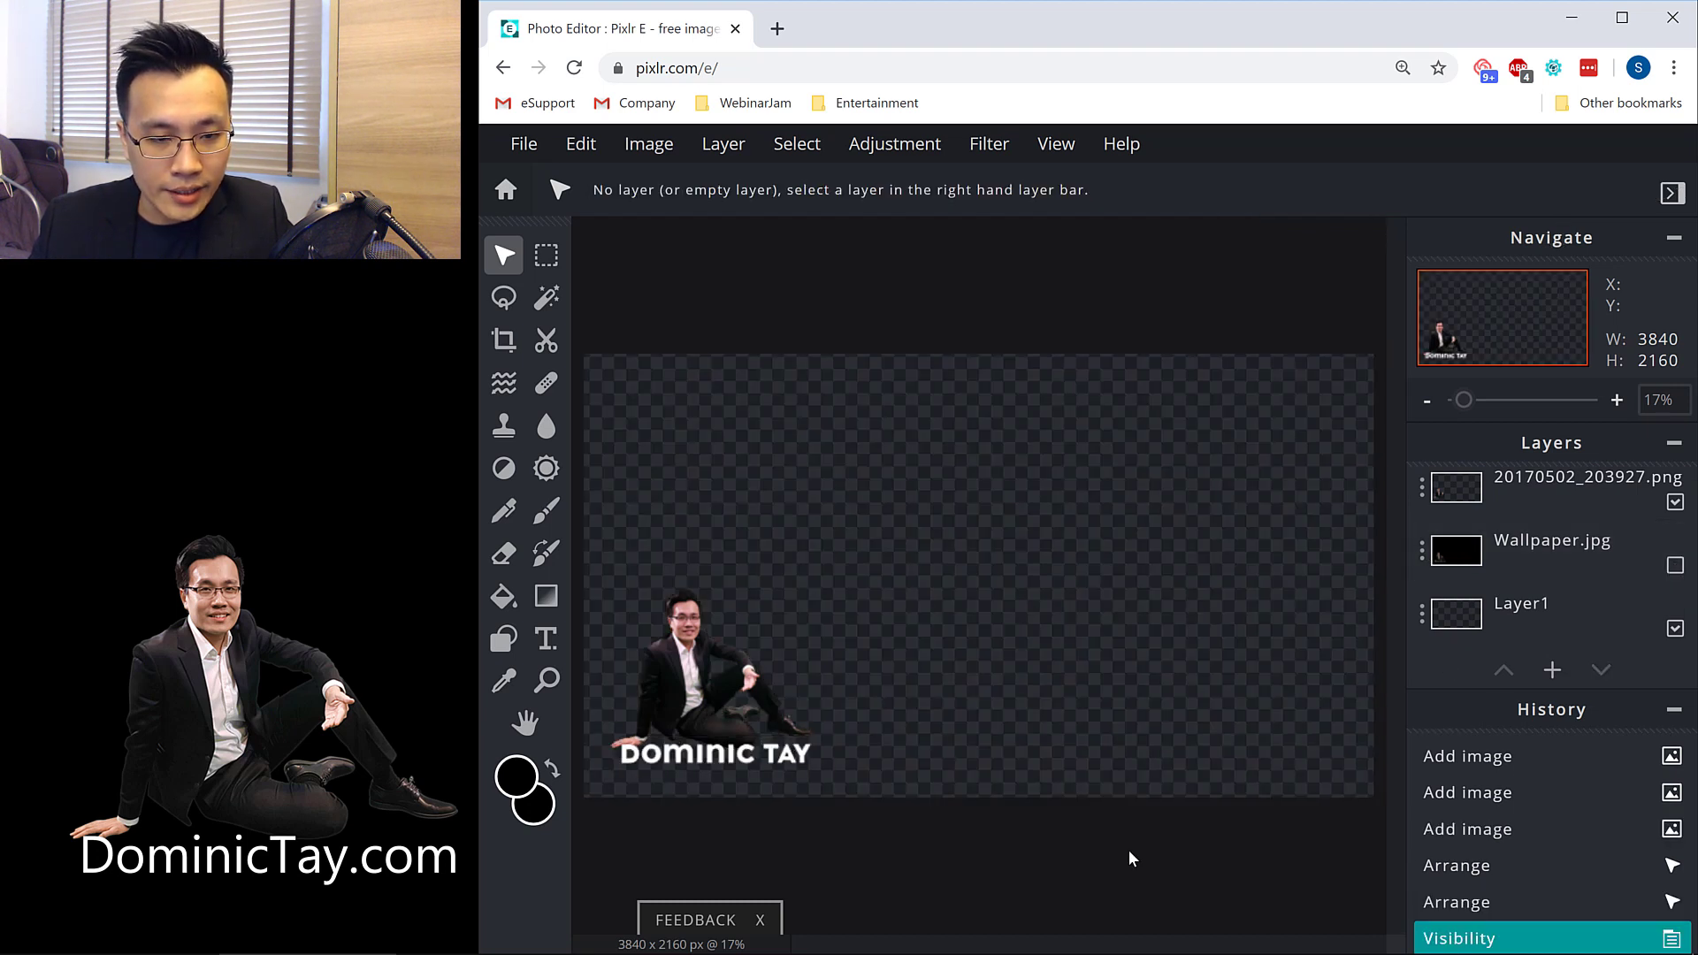
pyautogui.click(1533, 605)
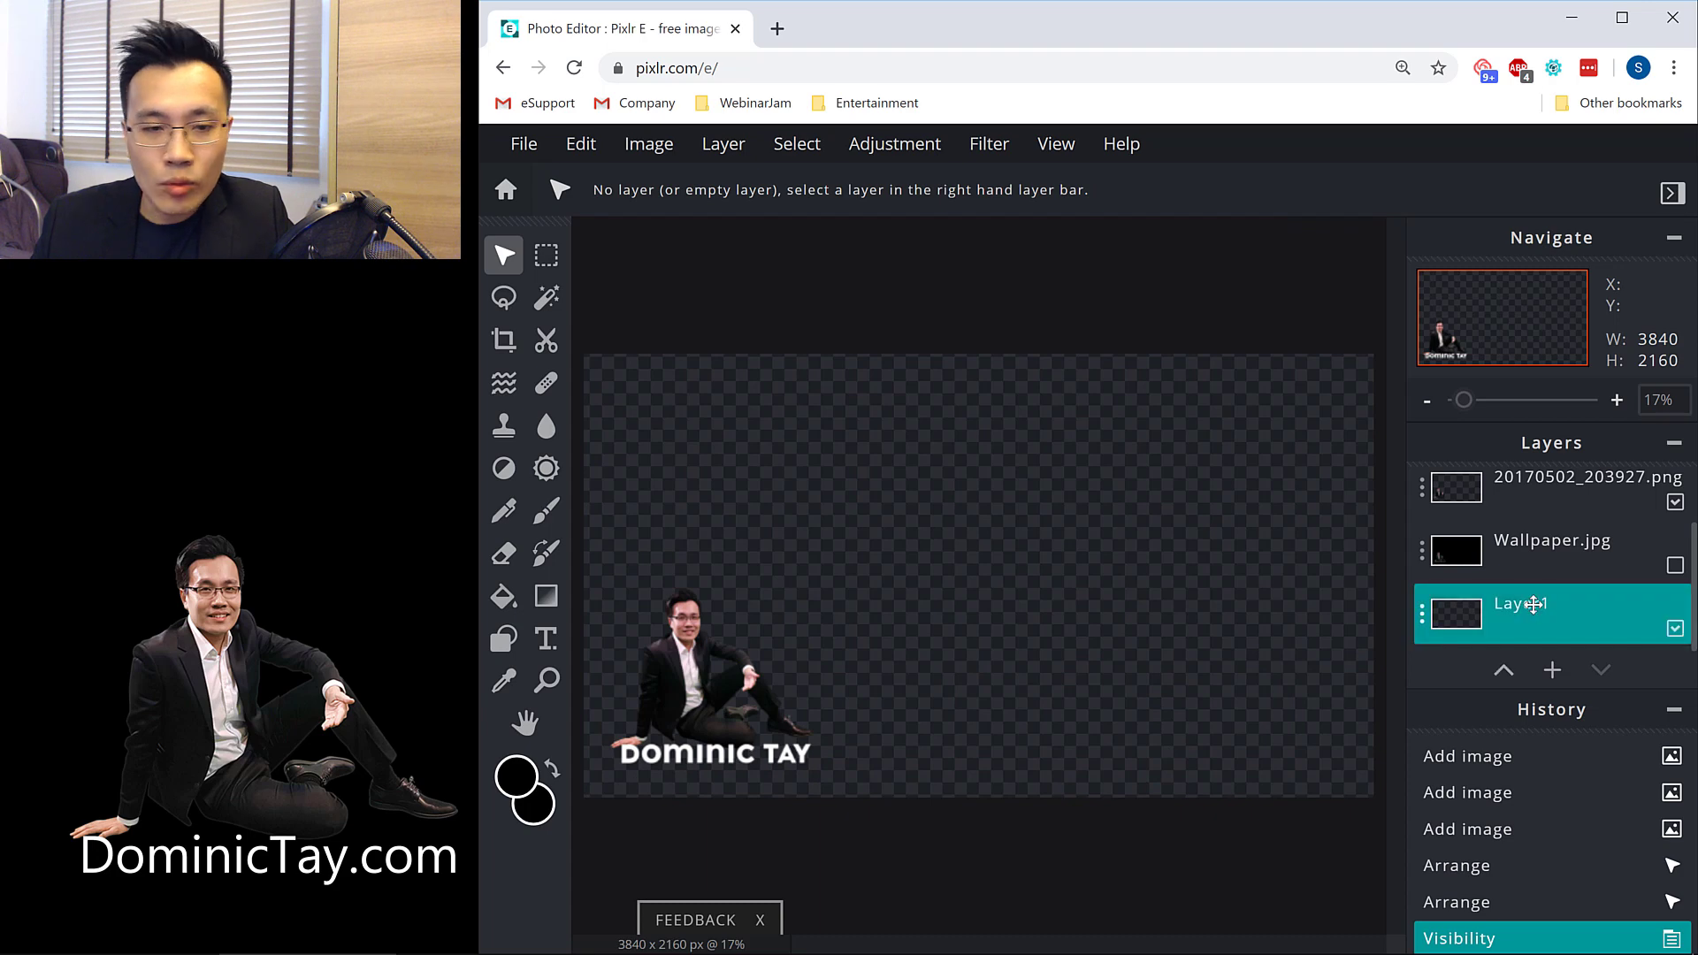
pyautogui.click(502, 598)
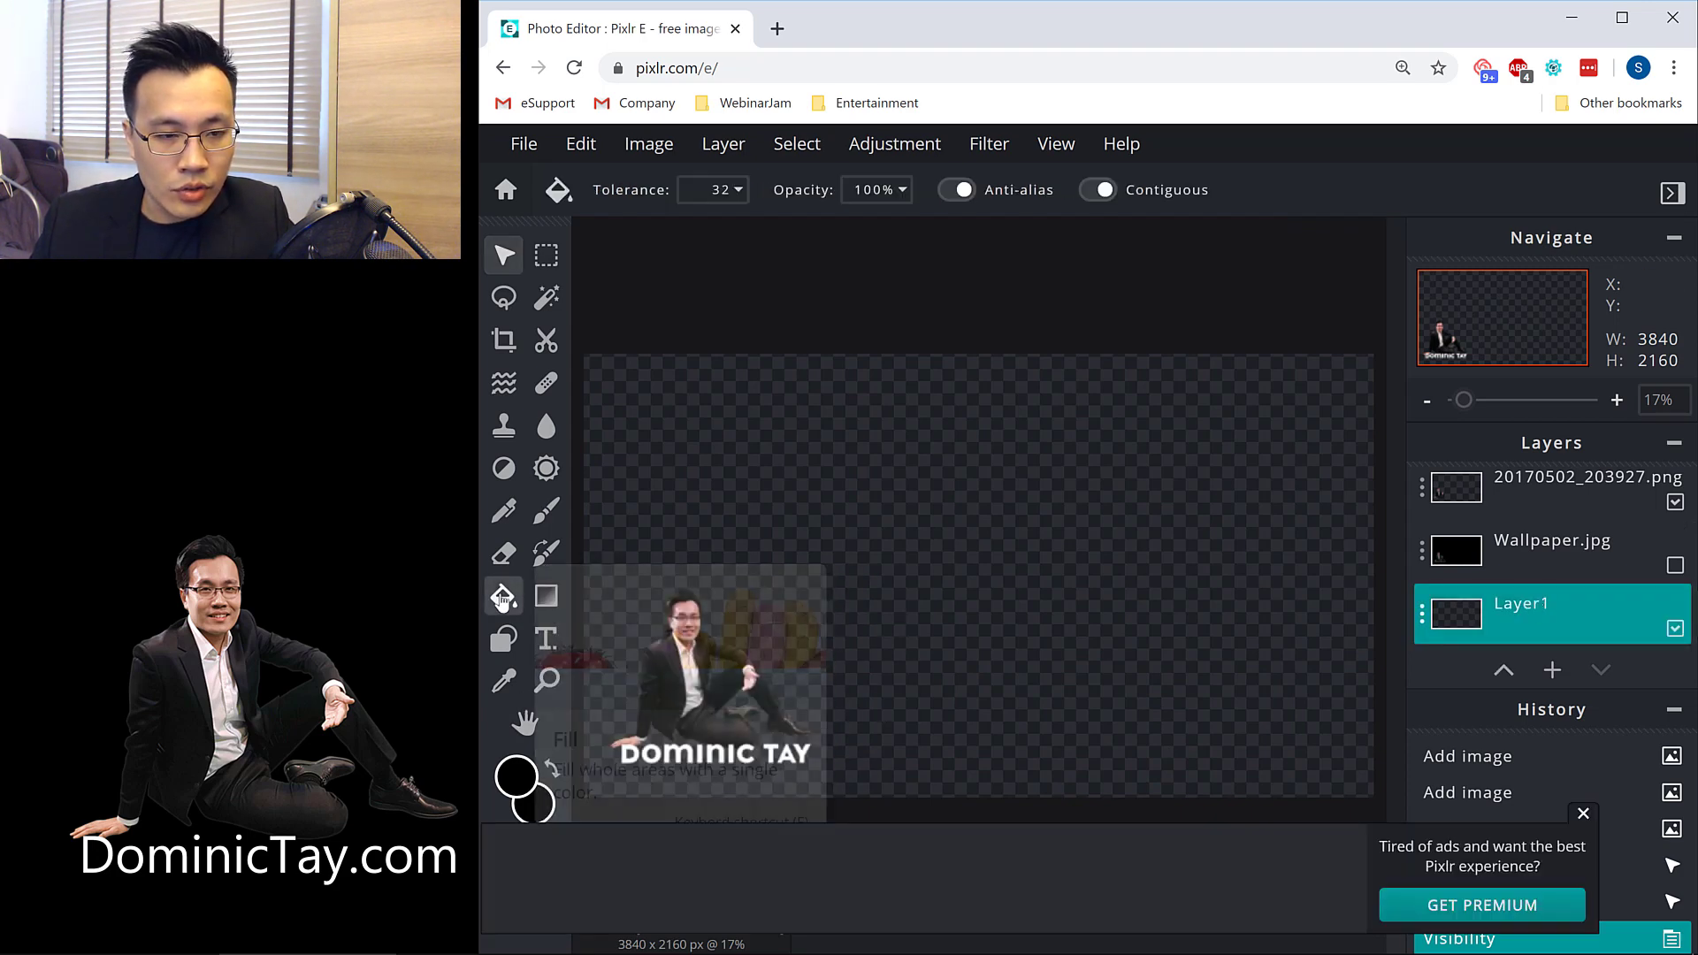
pyautogui.click(1045, 560)
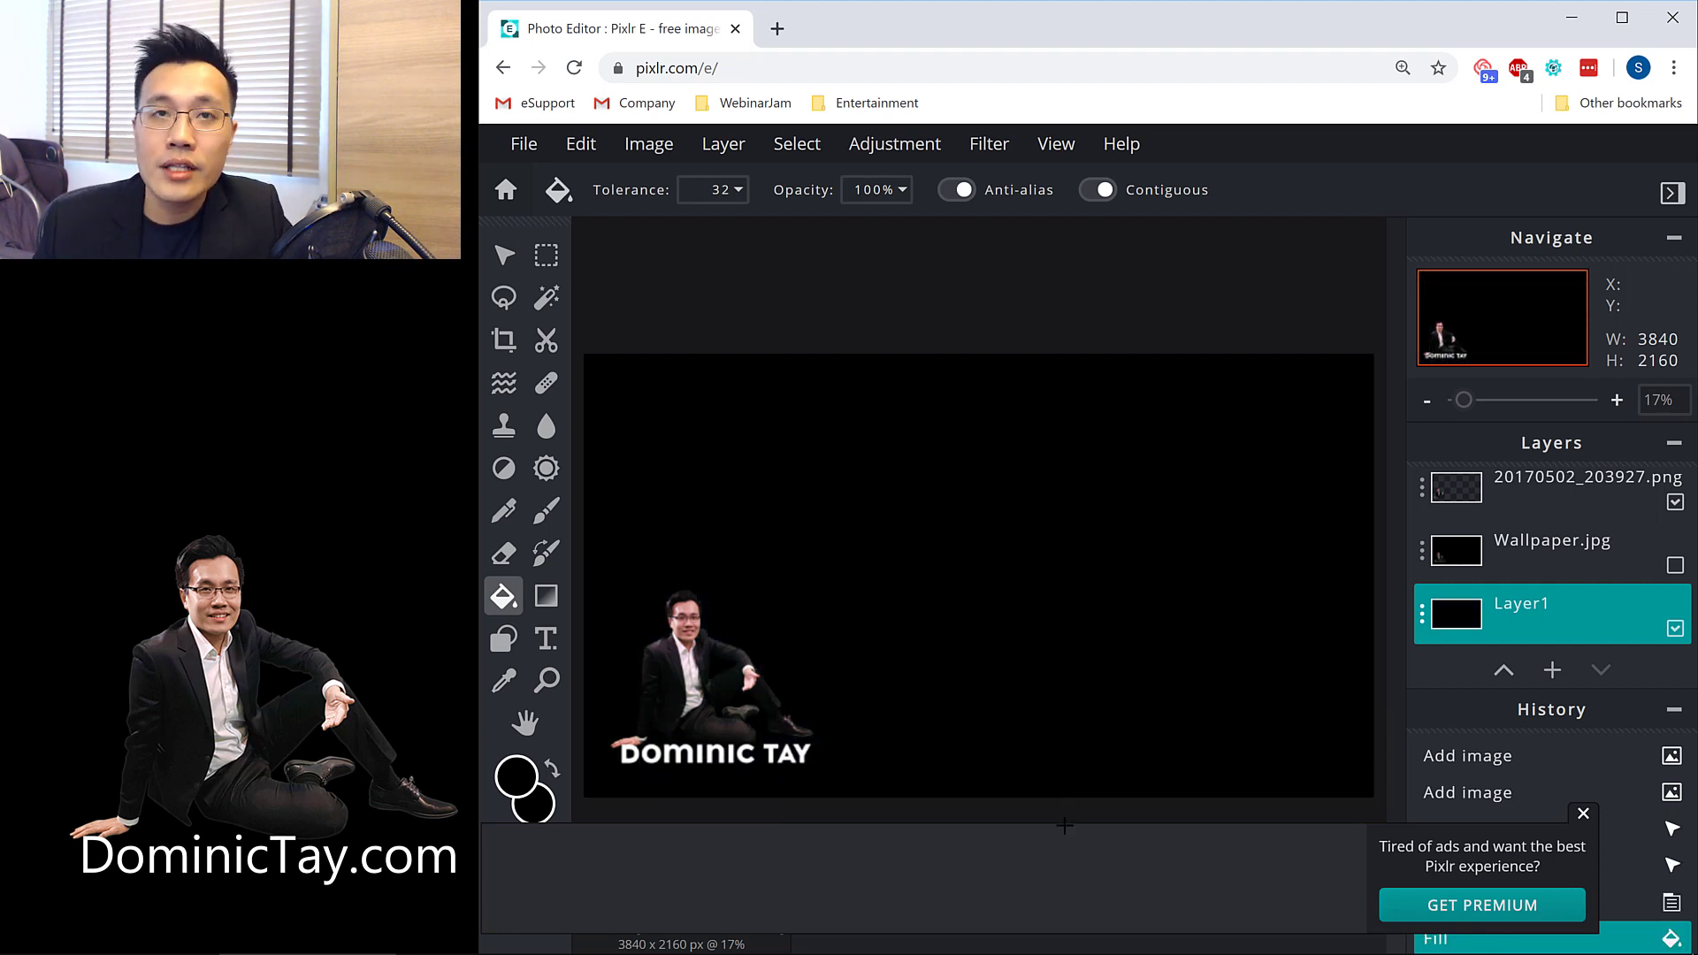
pyautogui.scroll(1, 1562, 544)
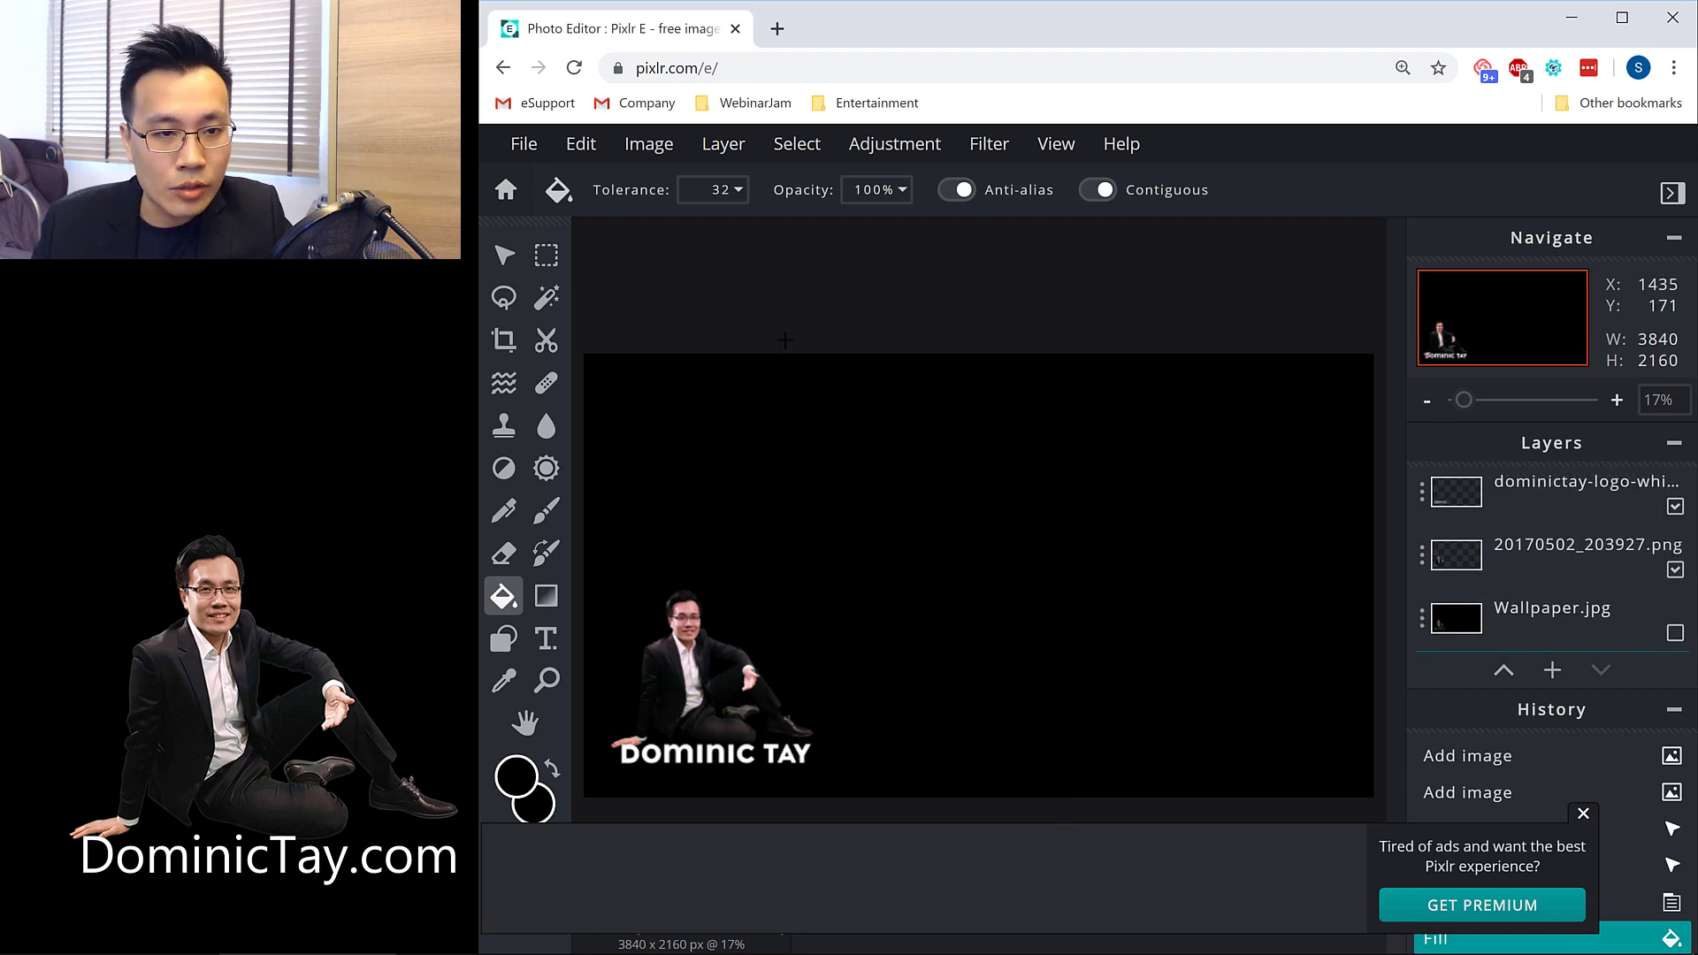
pyautogui.click(548, 656)
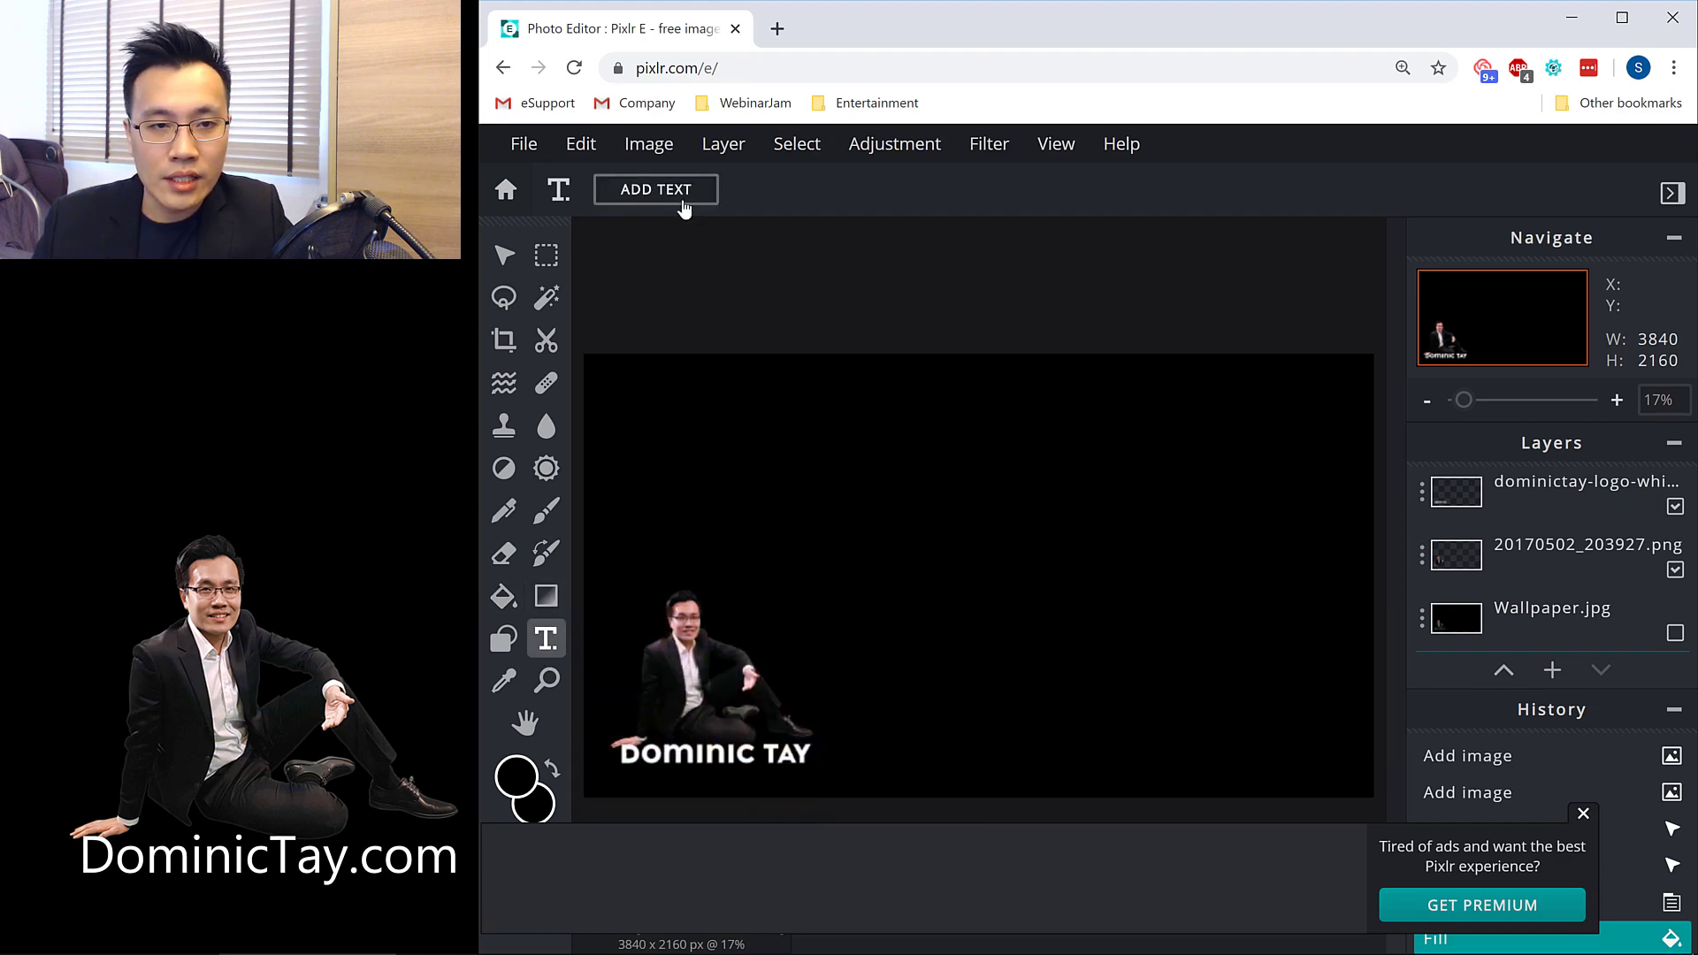
pyautogui.click(1552, 670)
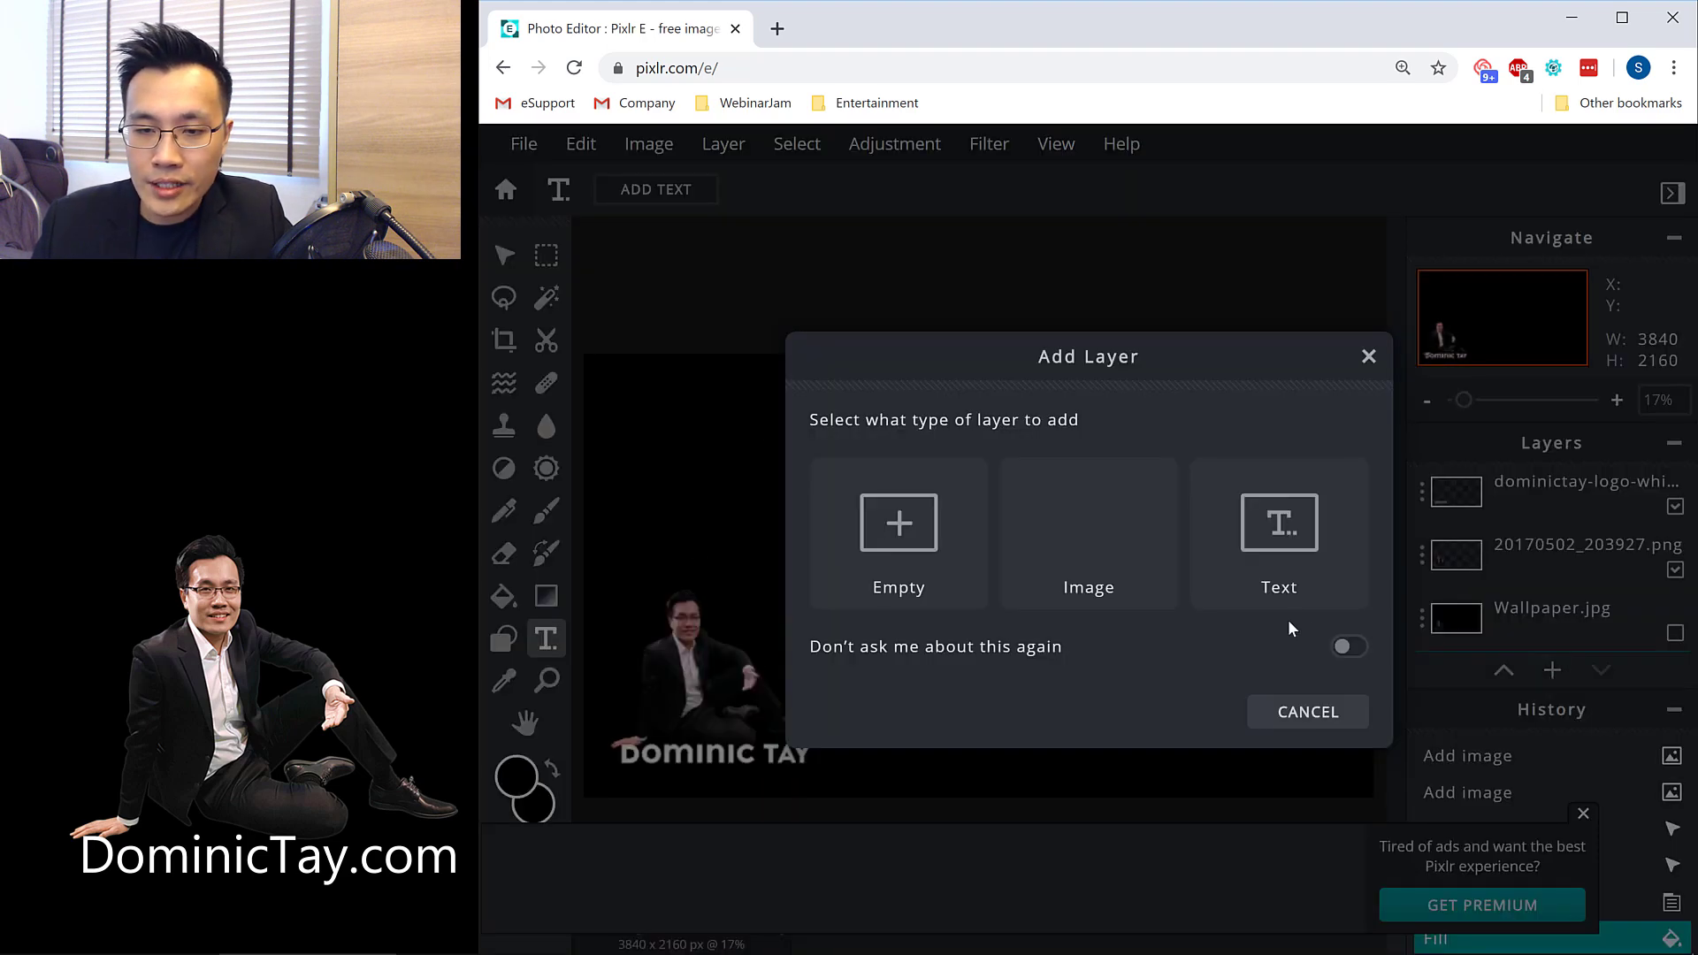
pyautogui.click(1285, 584)
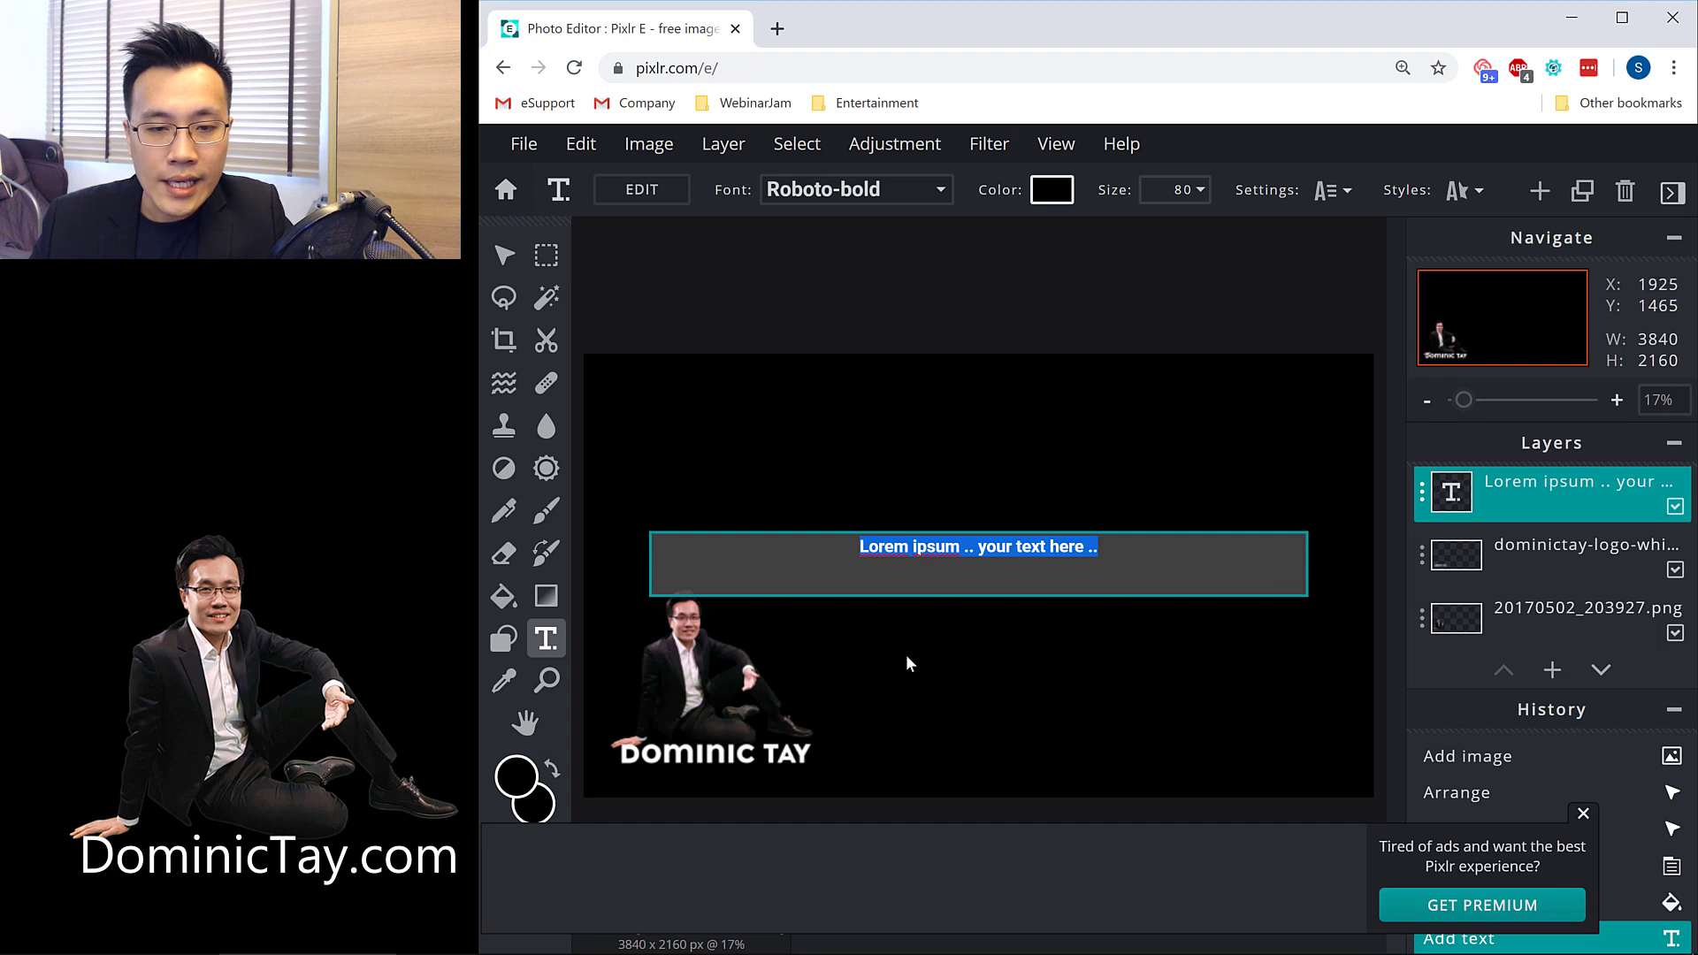
pyautogui.click(939, 195)
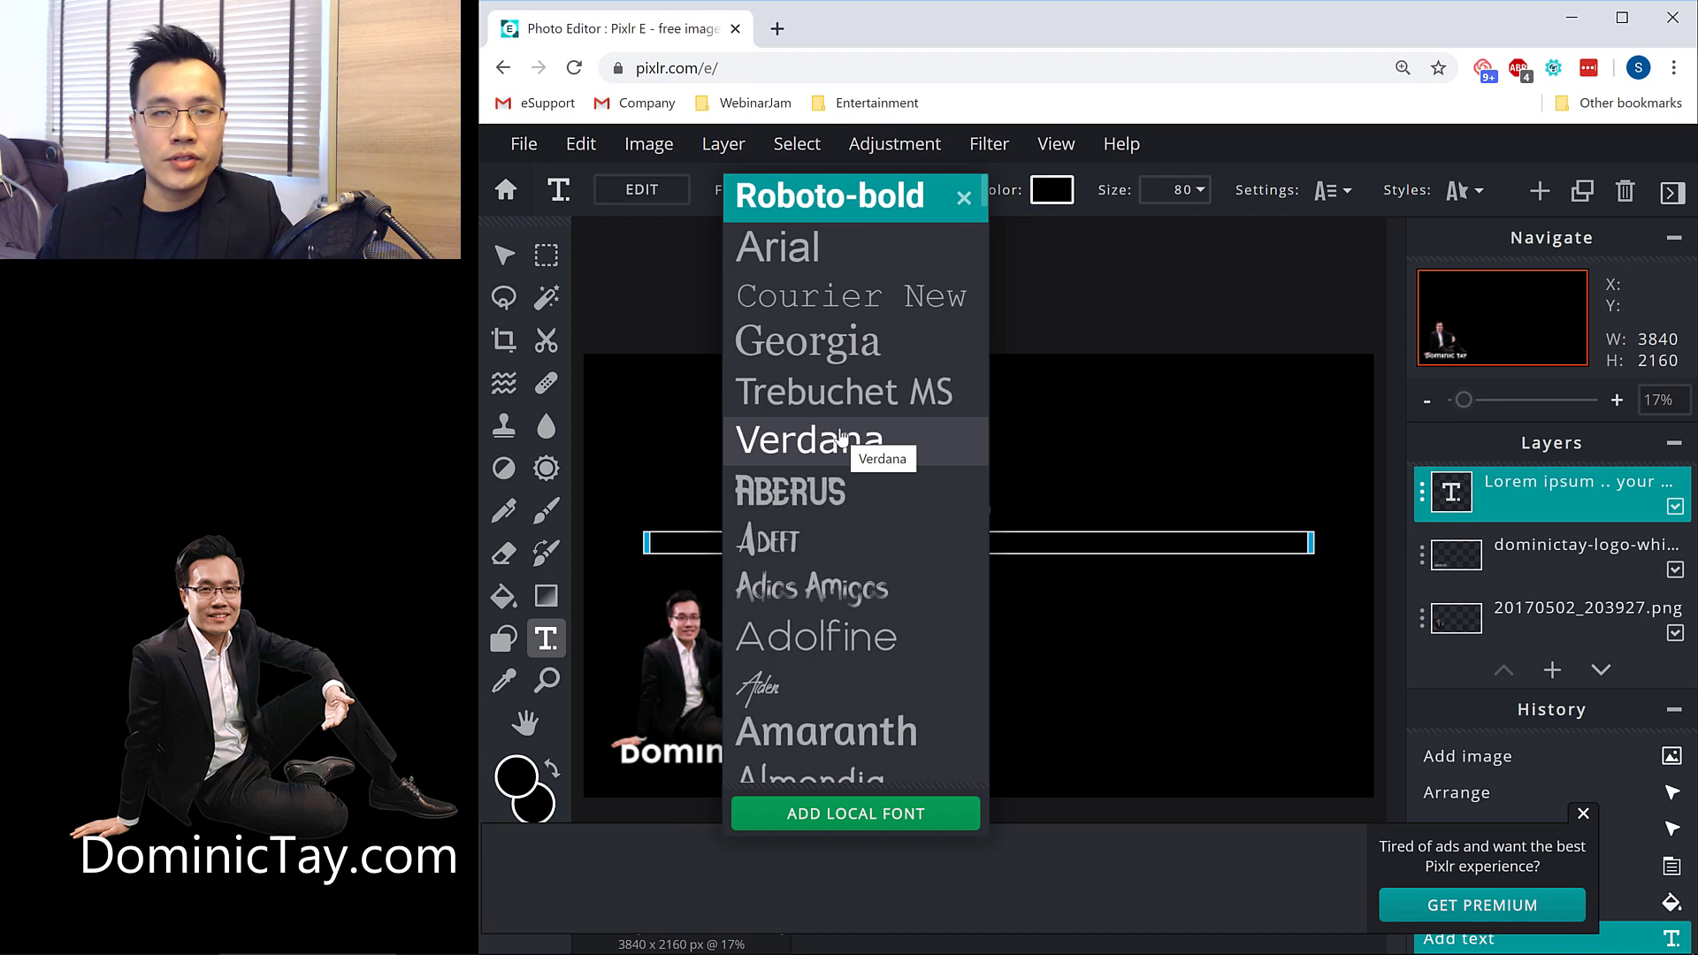
pyautogui.scroll(-5, 879, 583)
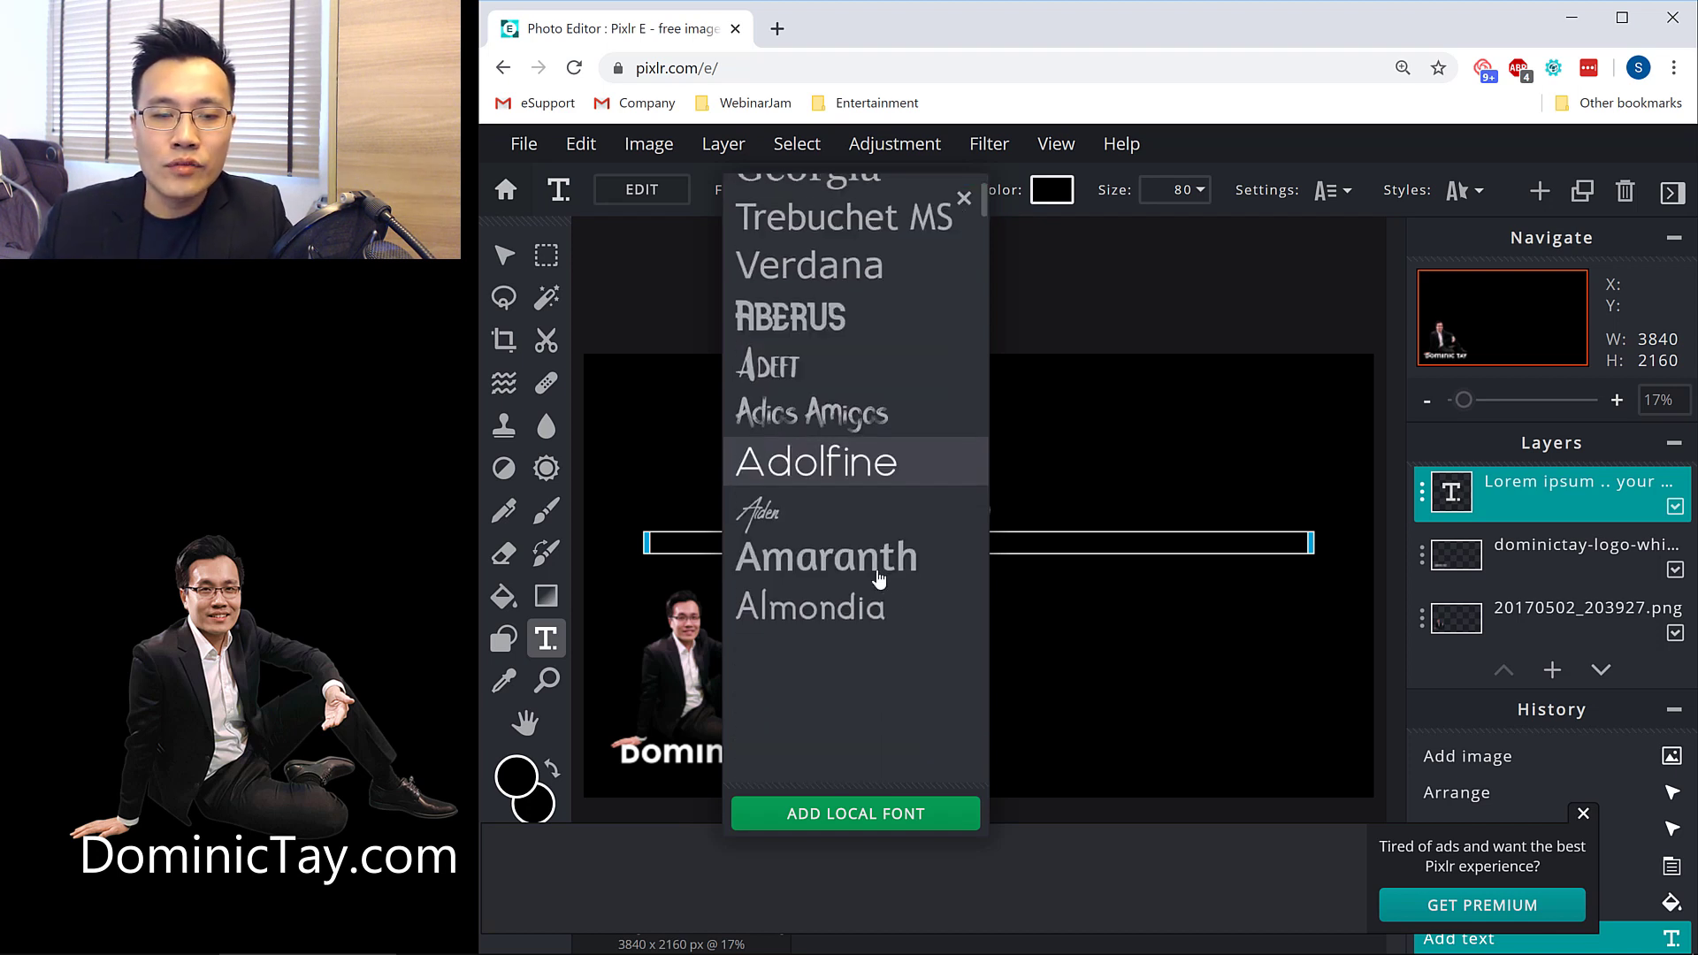
pyautogui.scroll(-1, 878, 580)
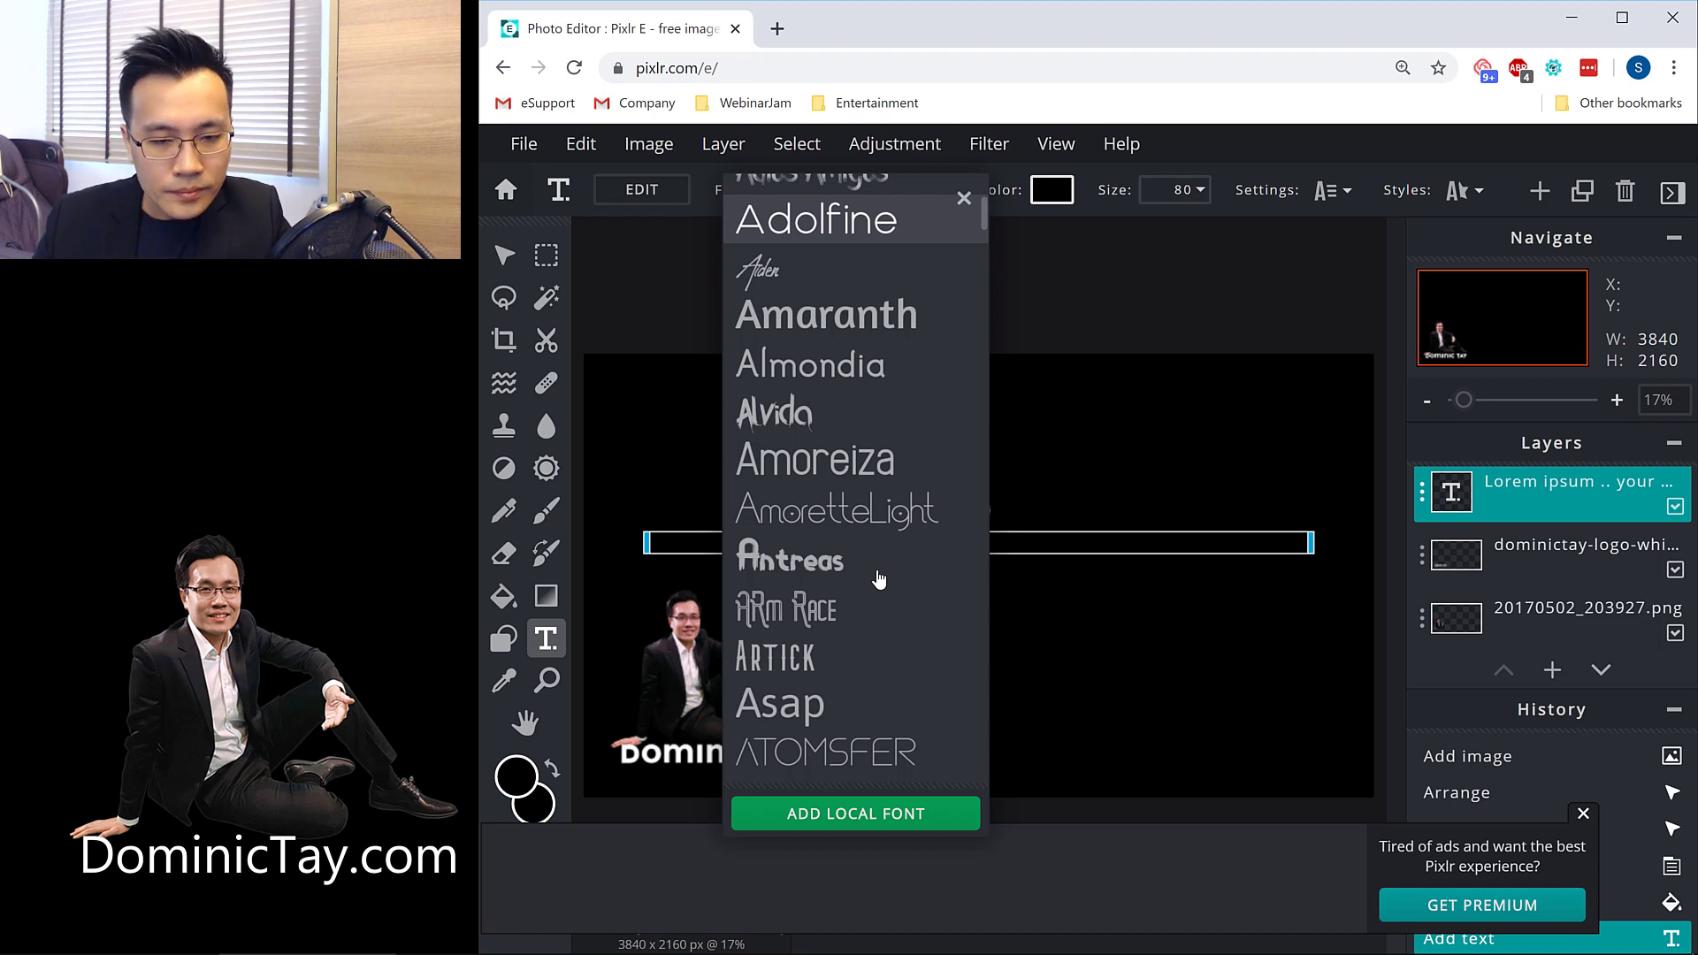
pyautogui.scroll(10, 880, 577)
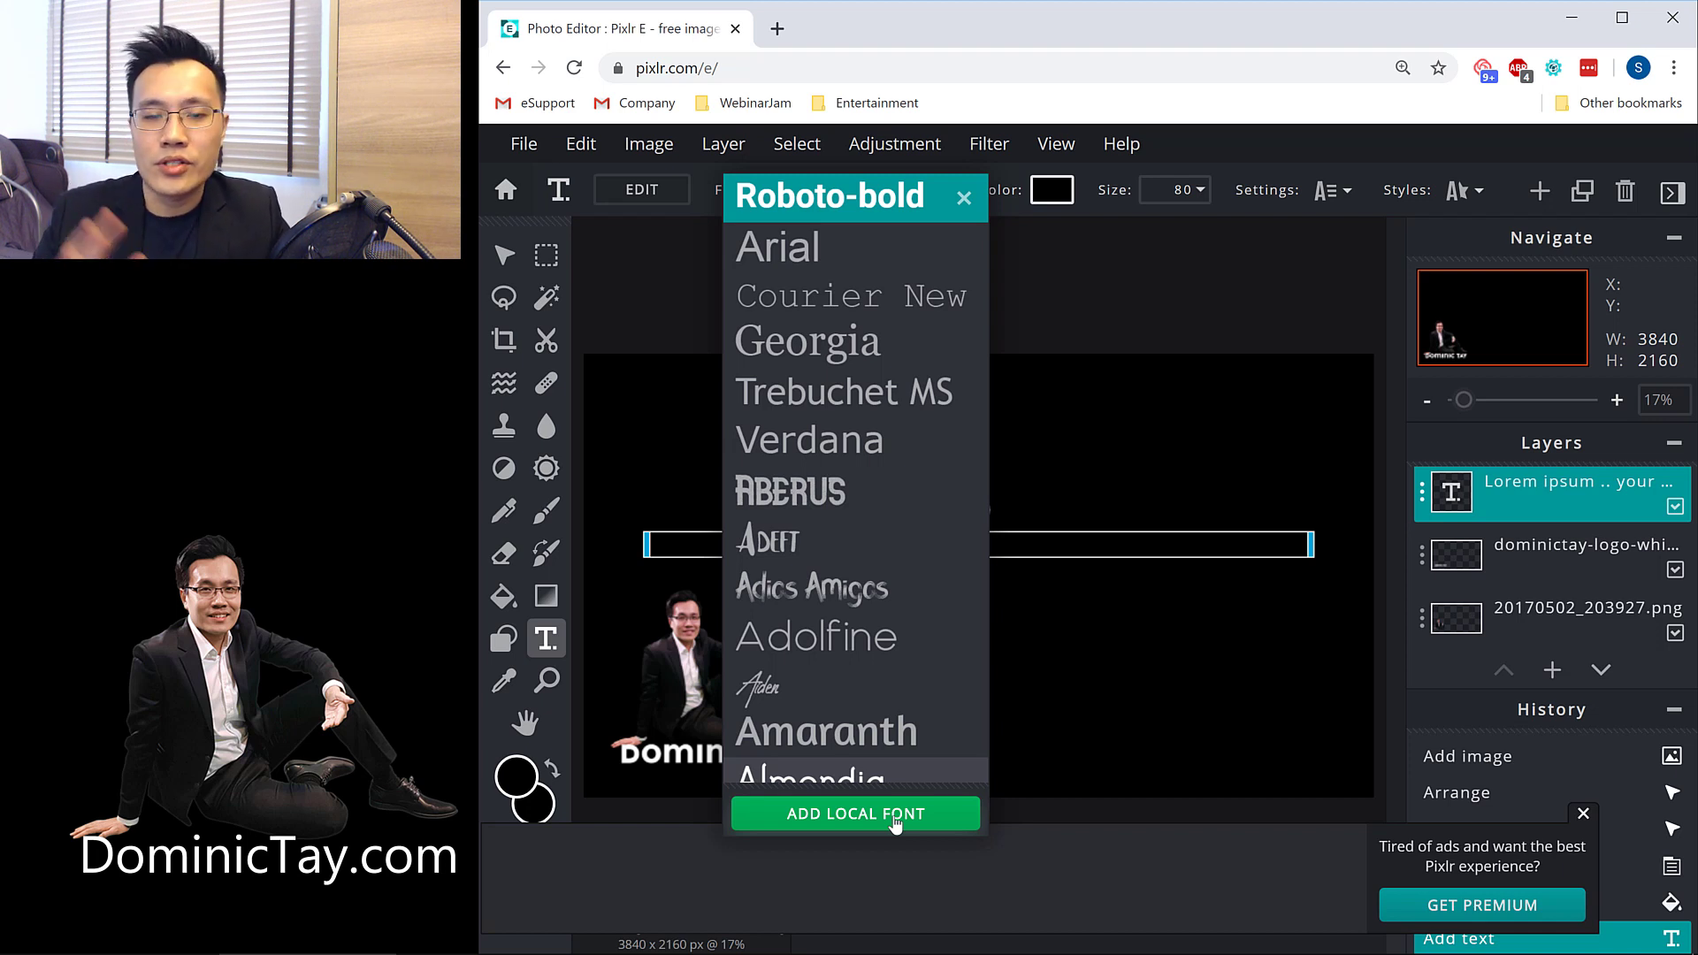
pyautogui.click(964, 198)
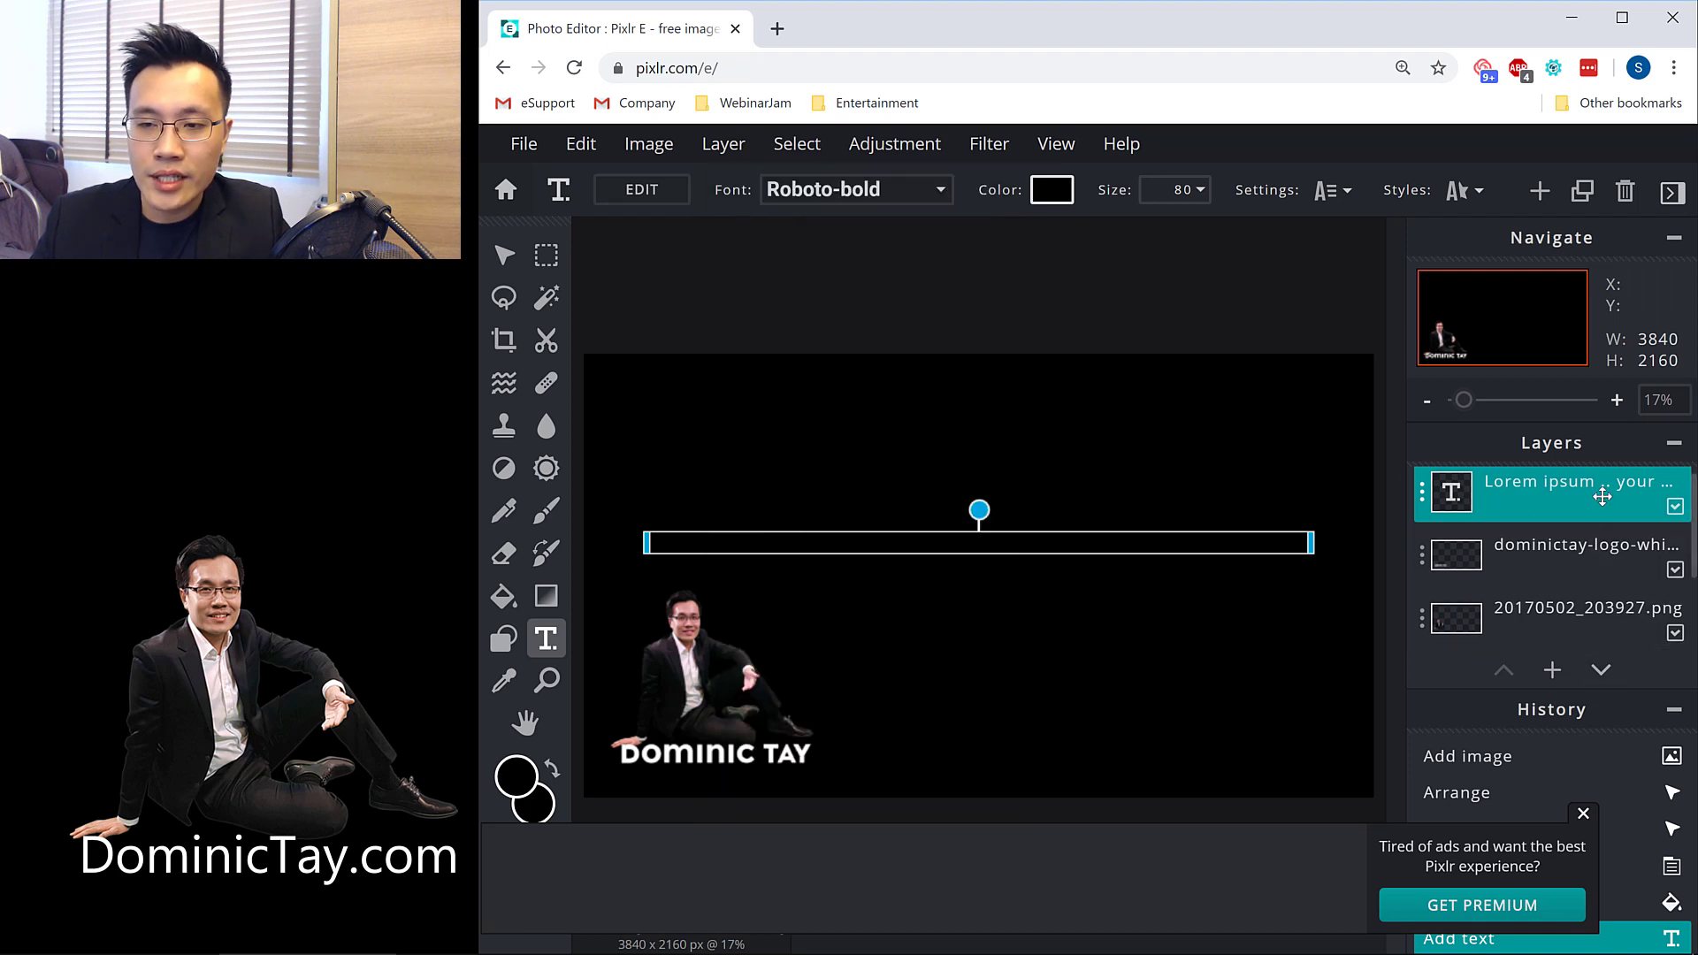
pyautogui.click(1495, 497)
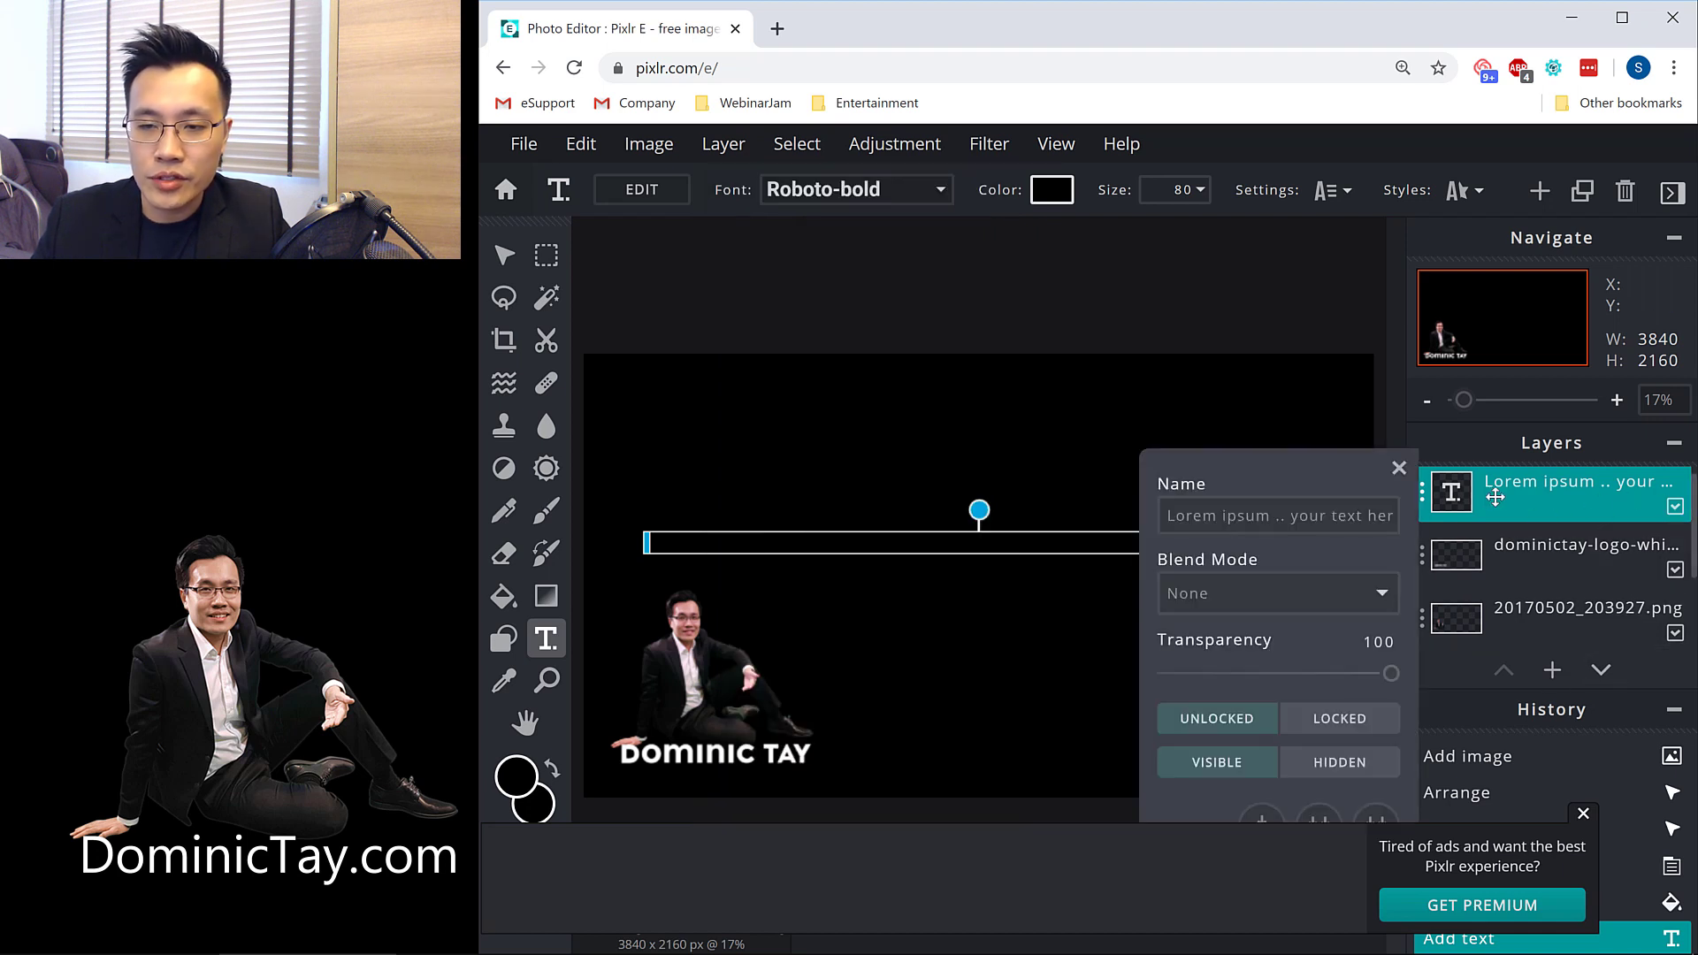
pyautogui.press('Delete')
pyautogui.click(1547, 573)
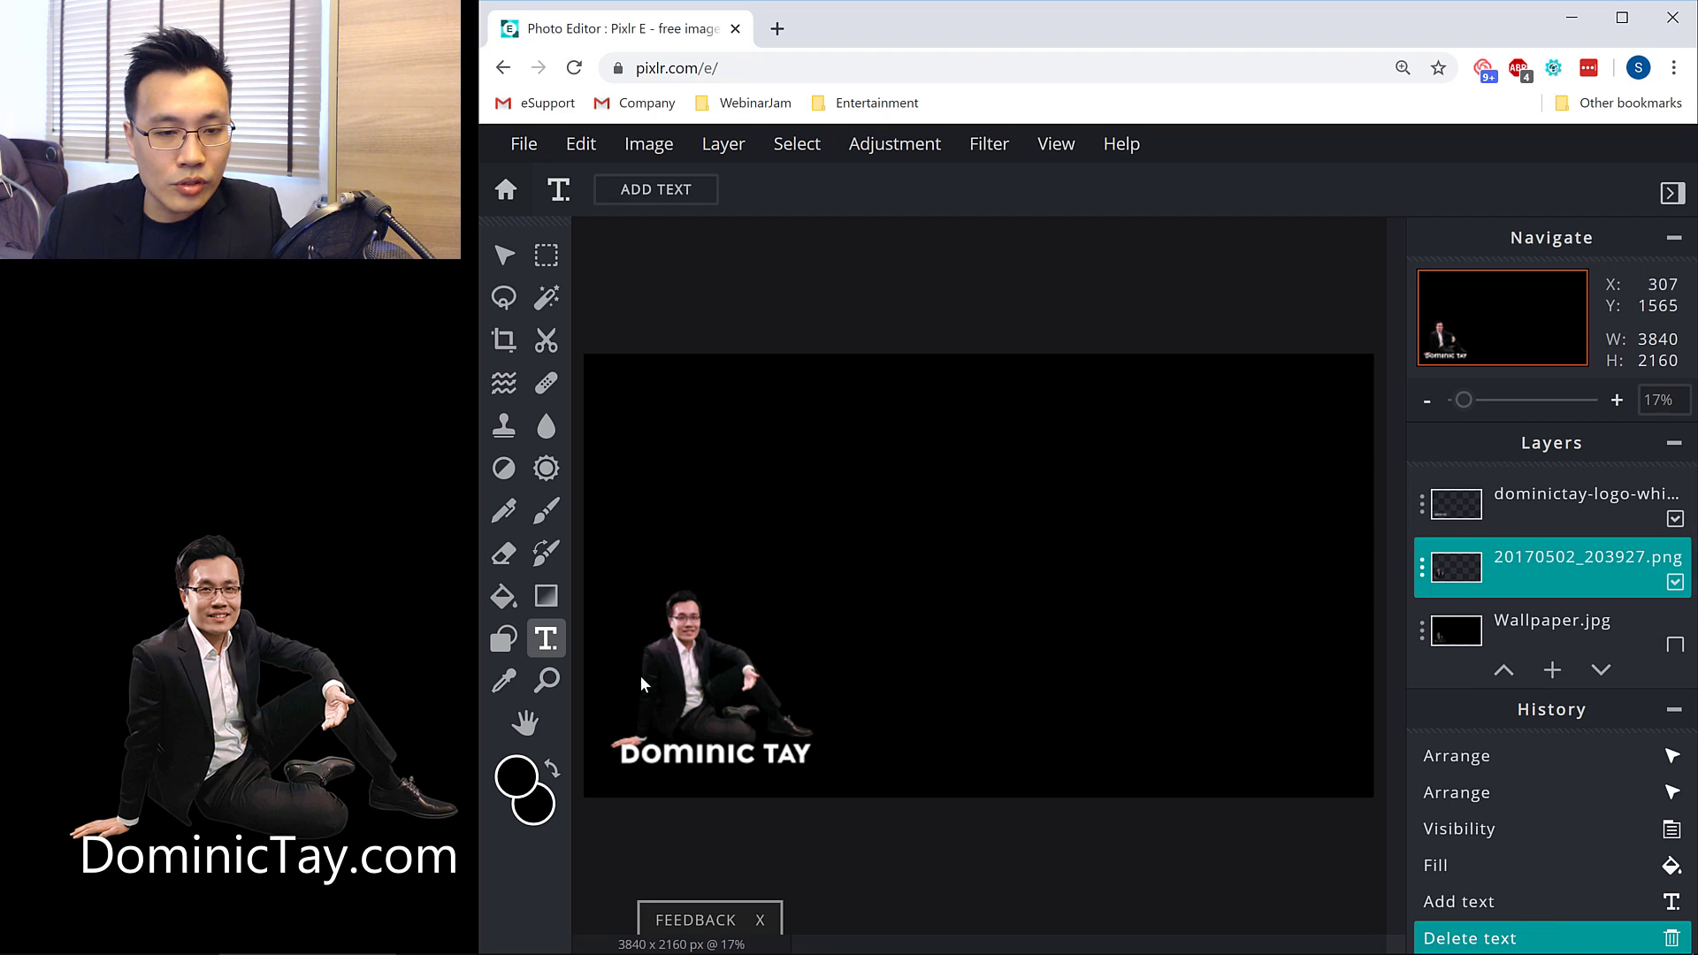
pyautogui.click(675, 670)
pyautogui.click(1530, 571)
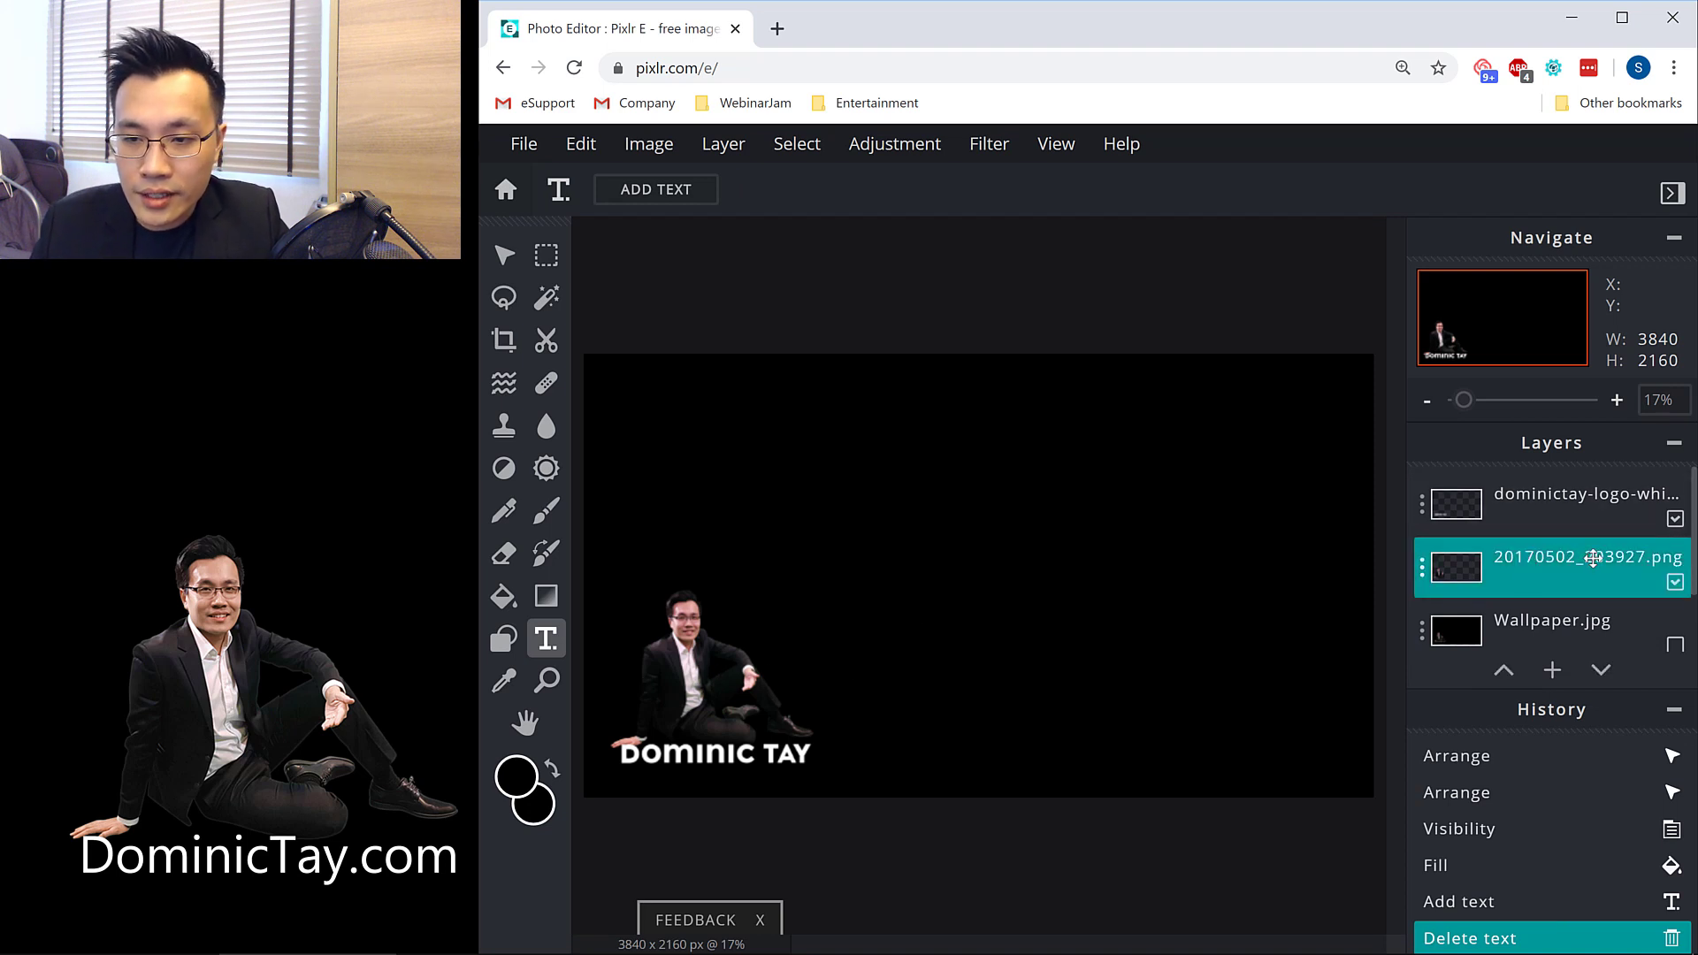
pyautogui.click(1675, 584)
pyautogui.click(1675, 584)
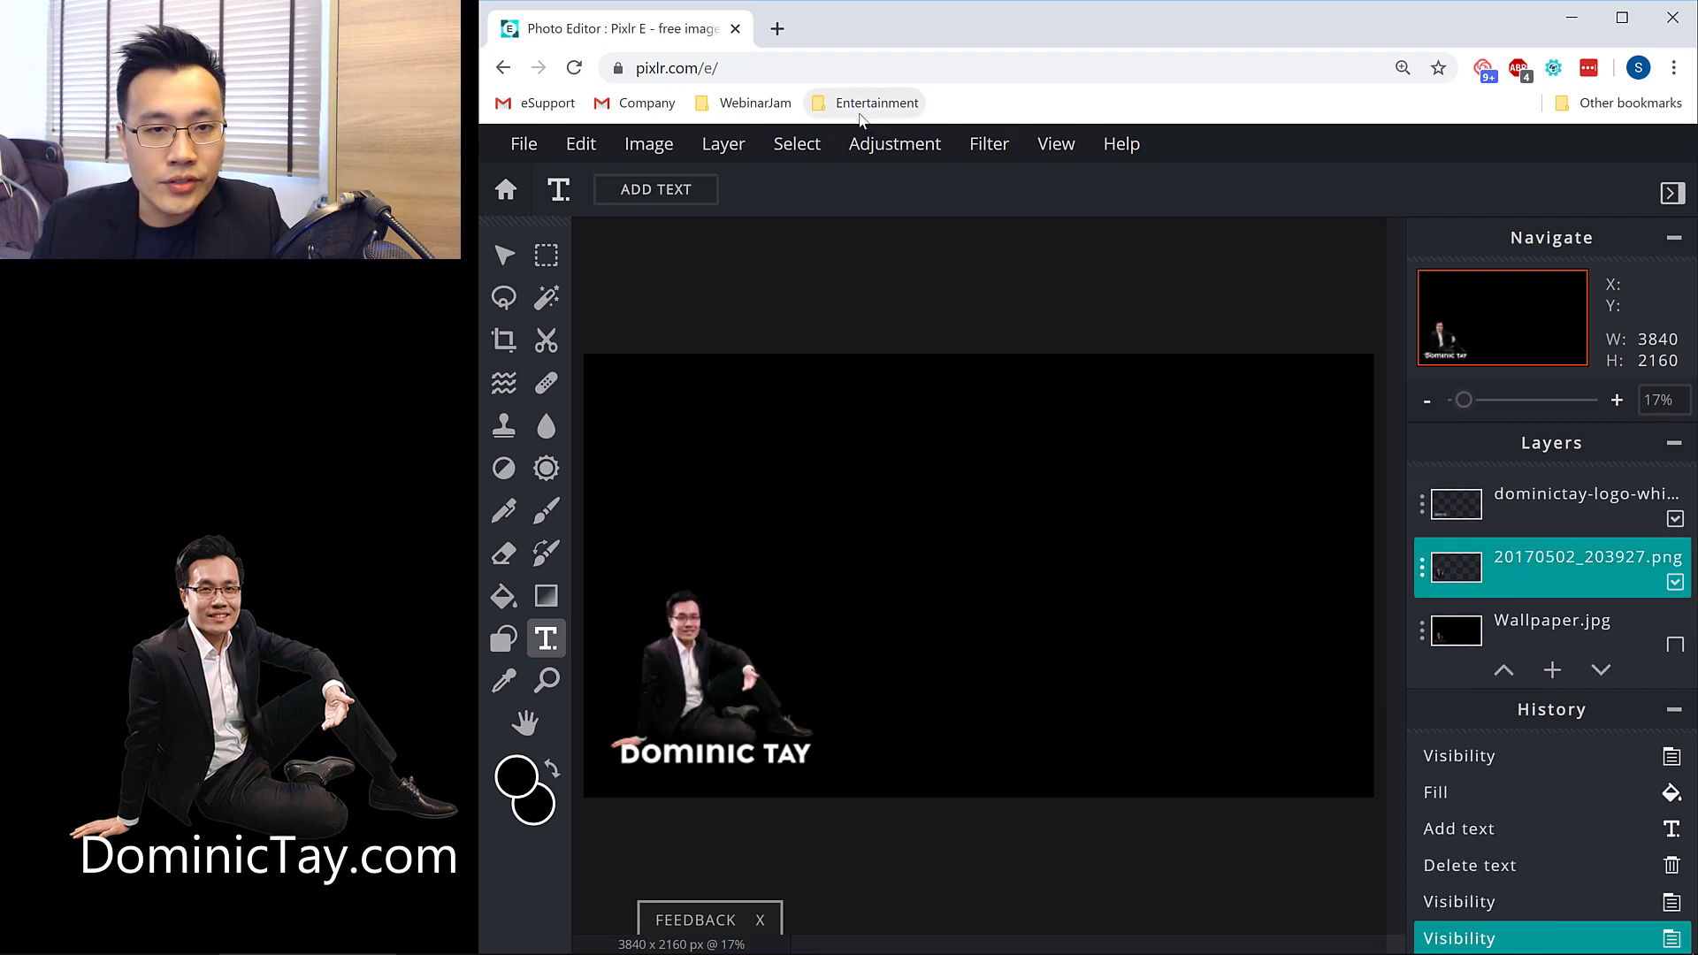
pyautogui.click(896, 149)
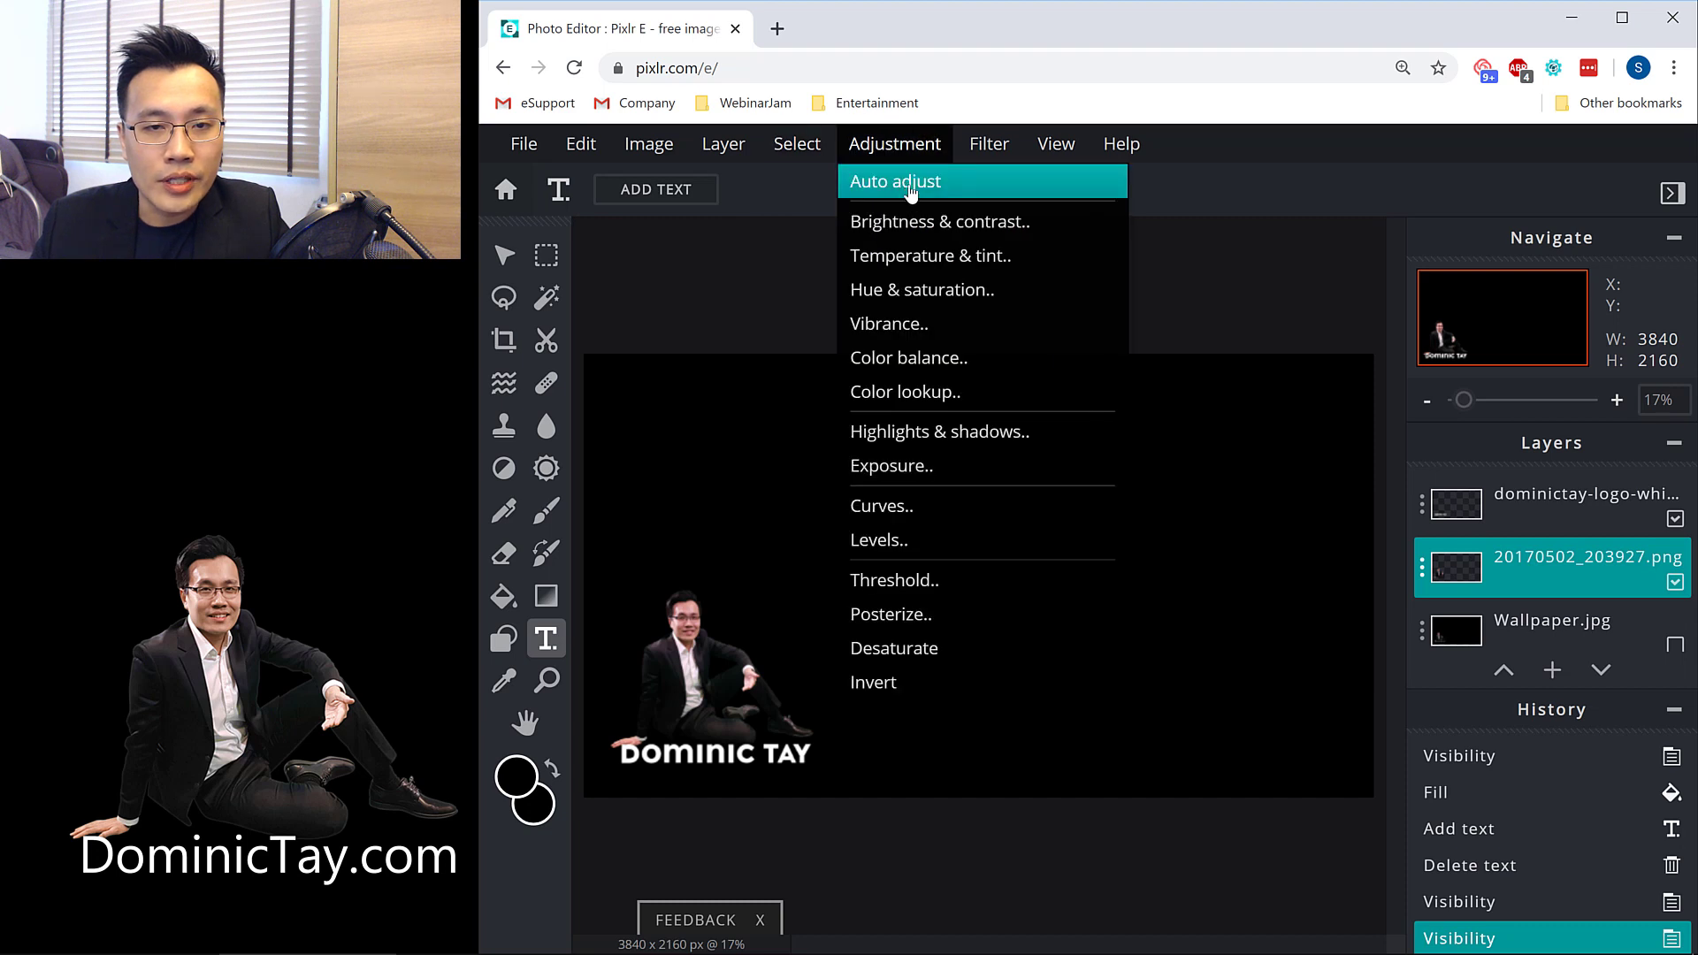
pyautogui.click(913, 185)
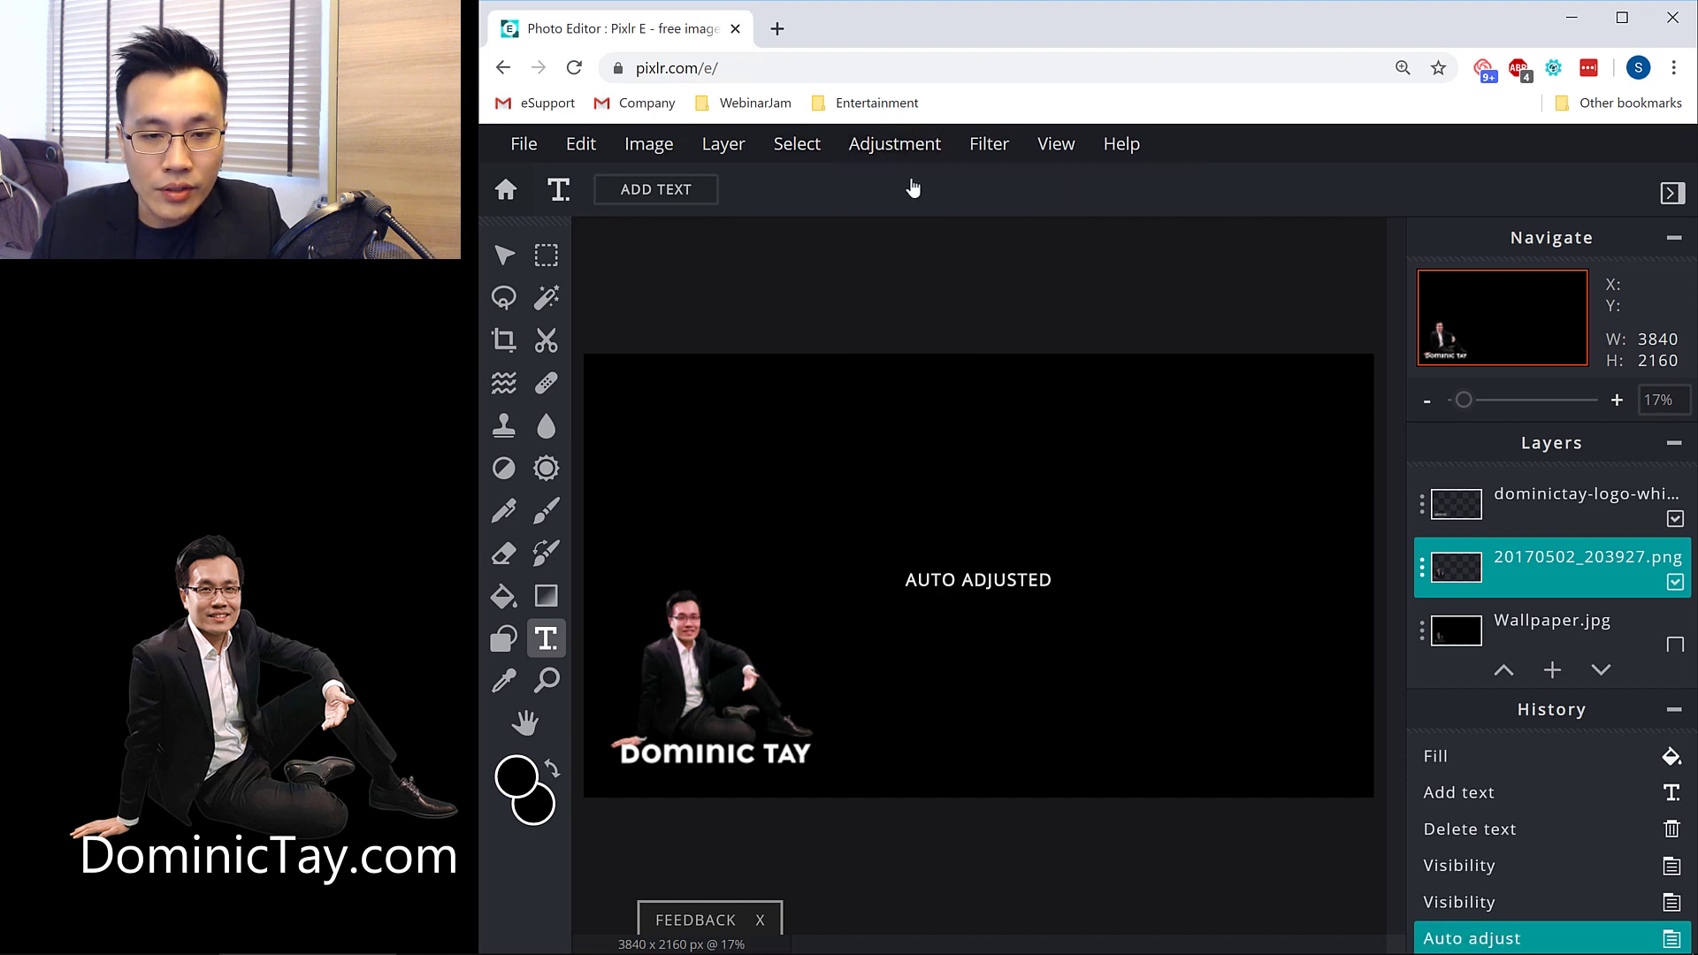
pyautogui.click(1509, 906)
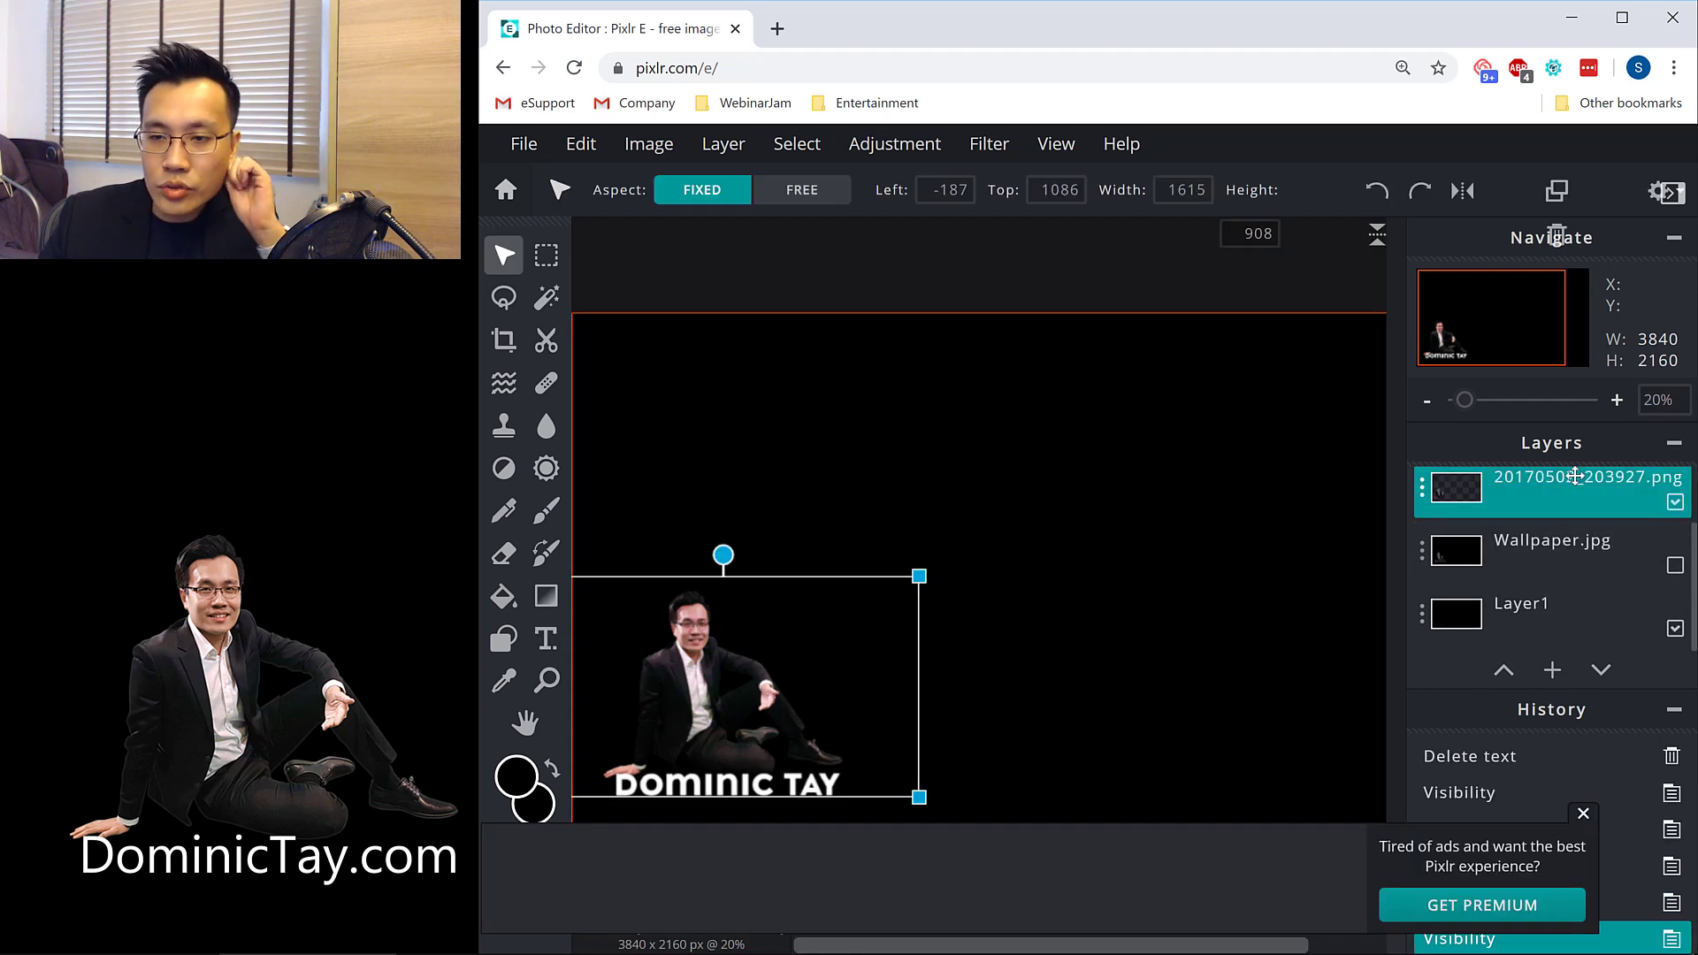
# Show the Filter menu's effects, including Outer glow, for the presenter cutout
pyautogui.click(920, 152)
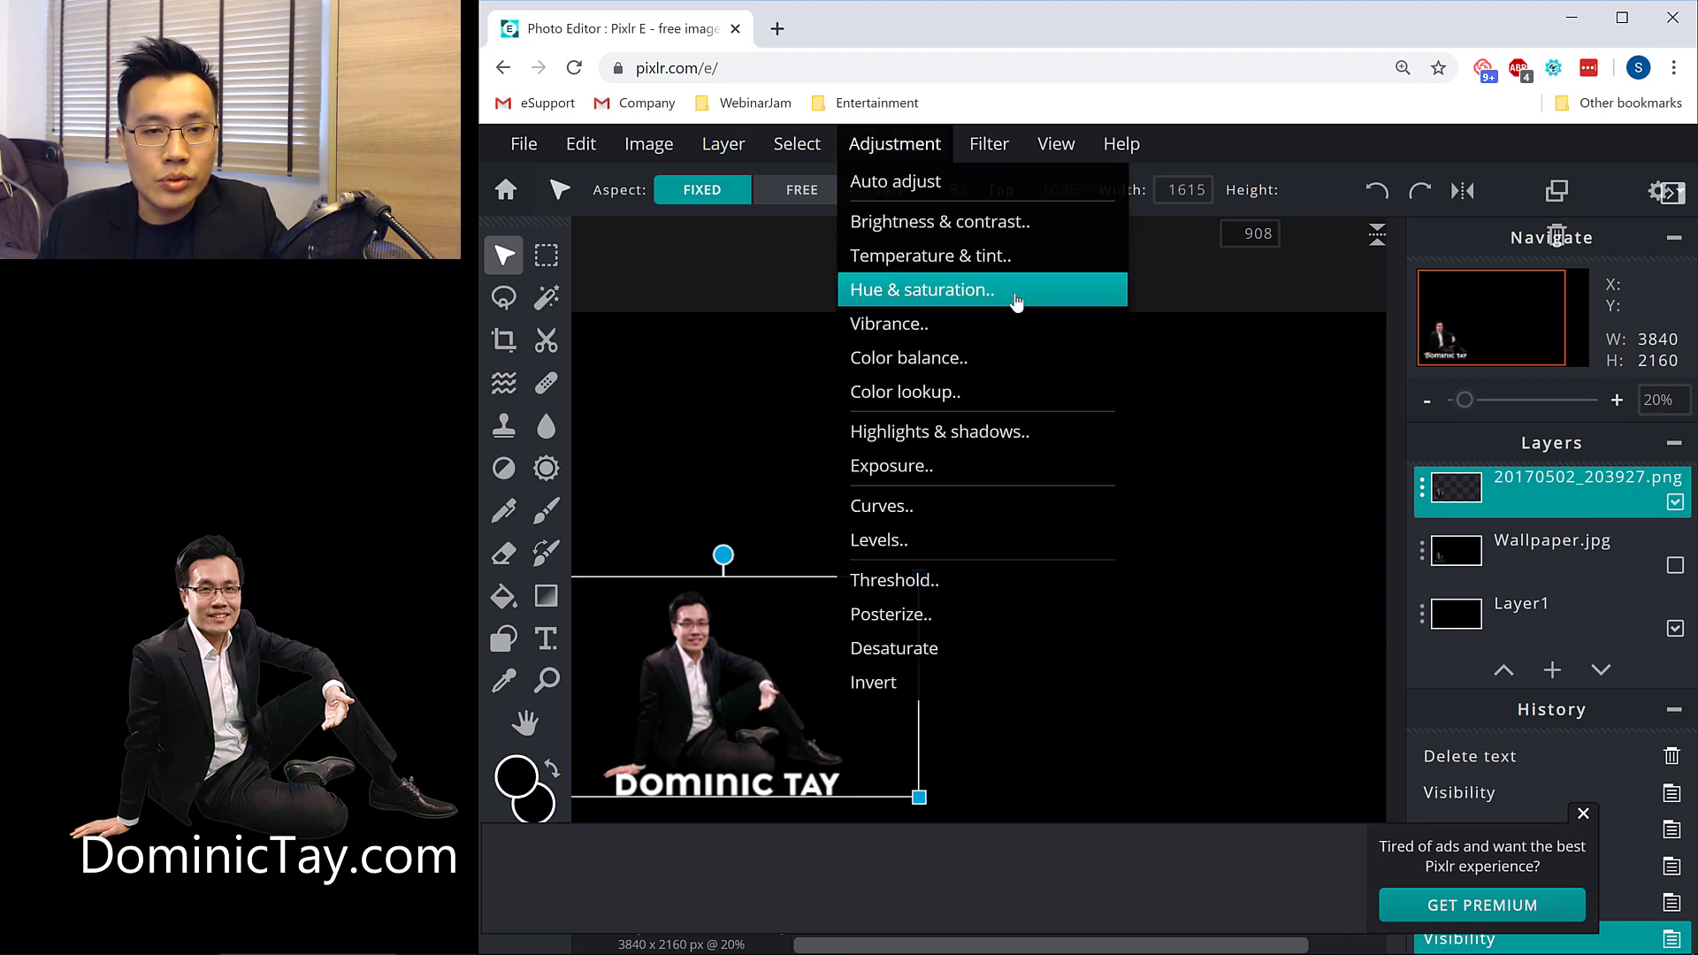
pyautogui.click(976, 157)
pyautogui.click(885, 146)
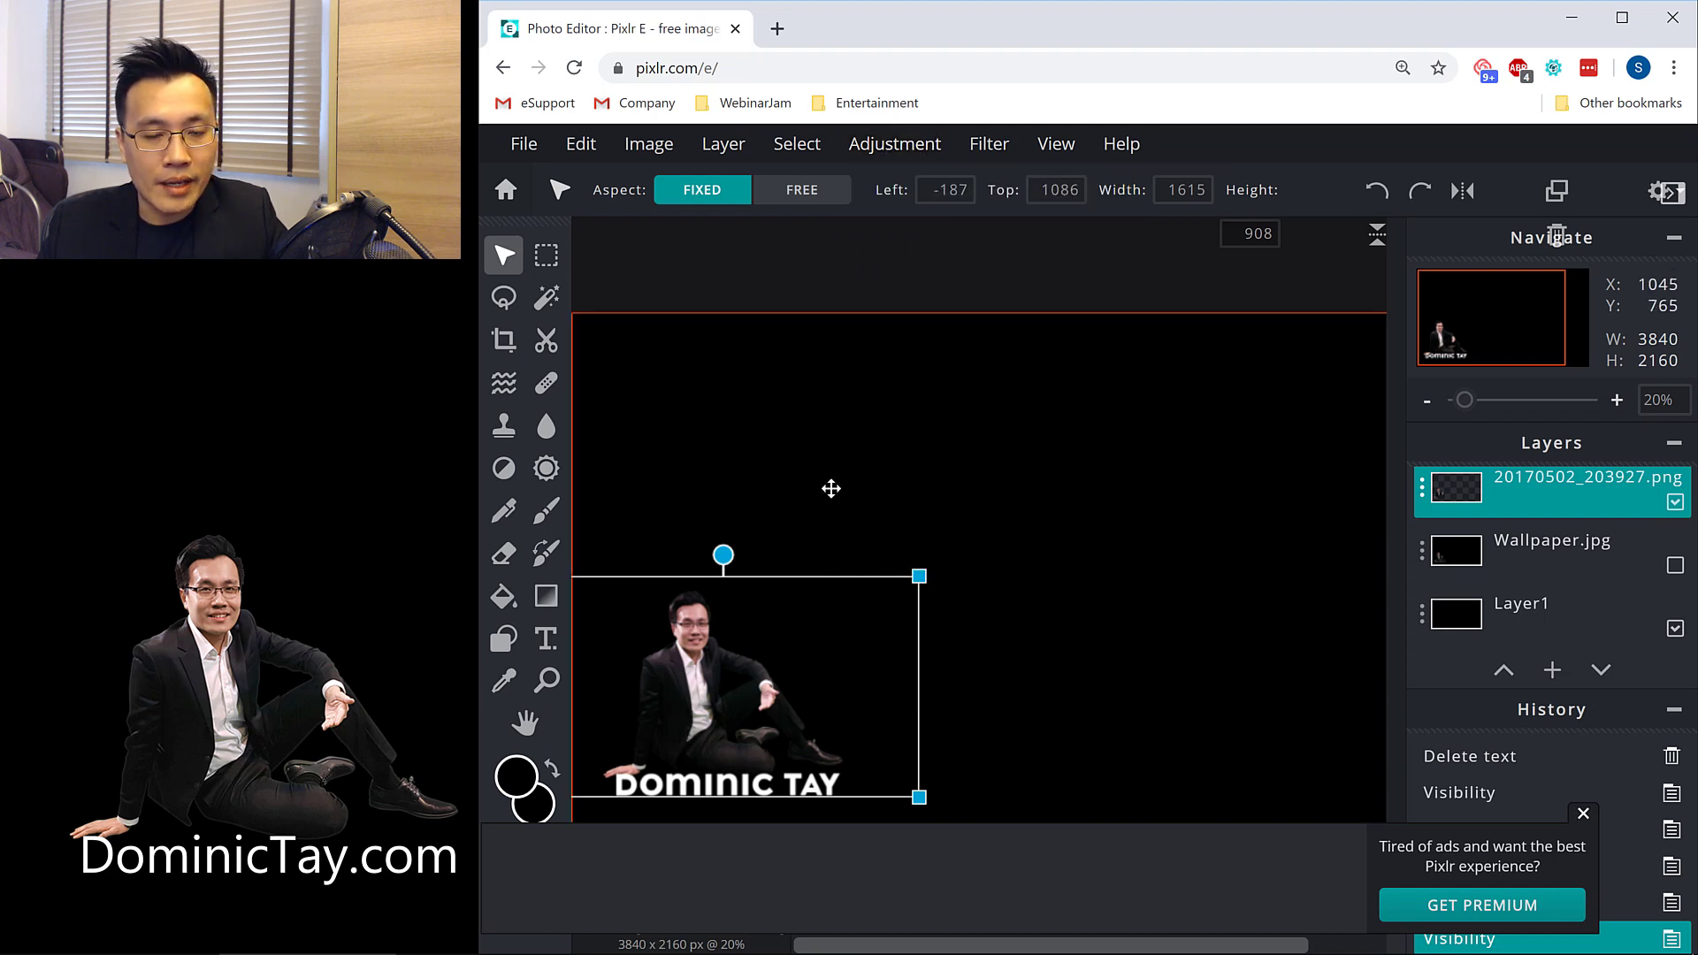
pyautogui.click(981, 143)
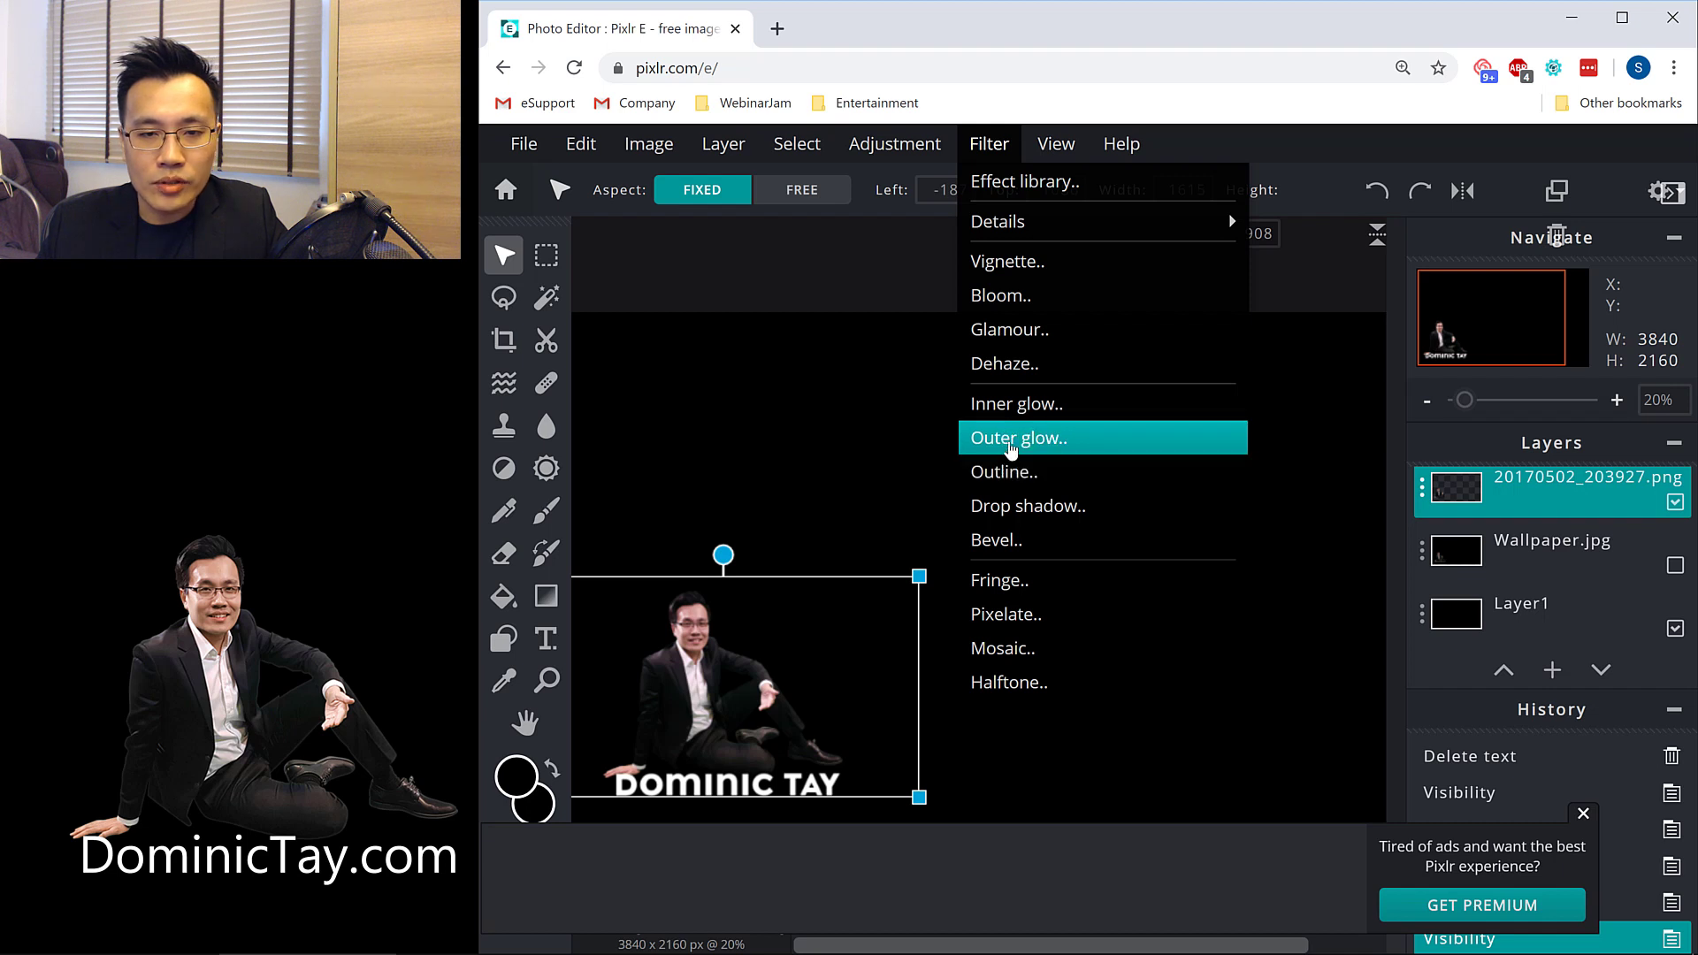
# Apply a 4px white outer glow and a more transparent white outline to the cutout
pyautogui.click(1011, 442)
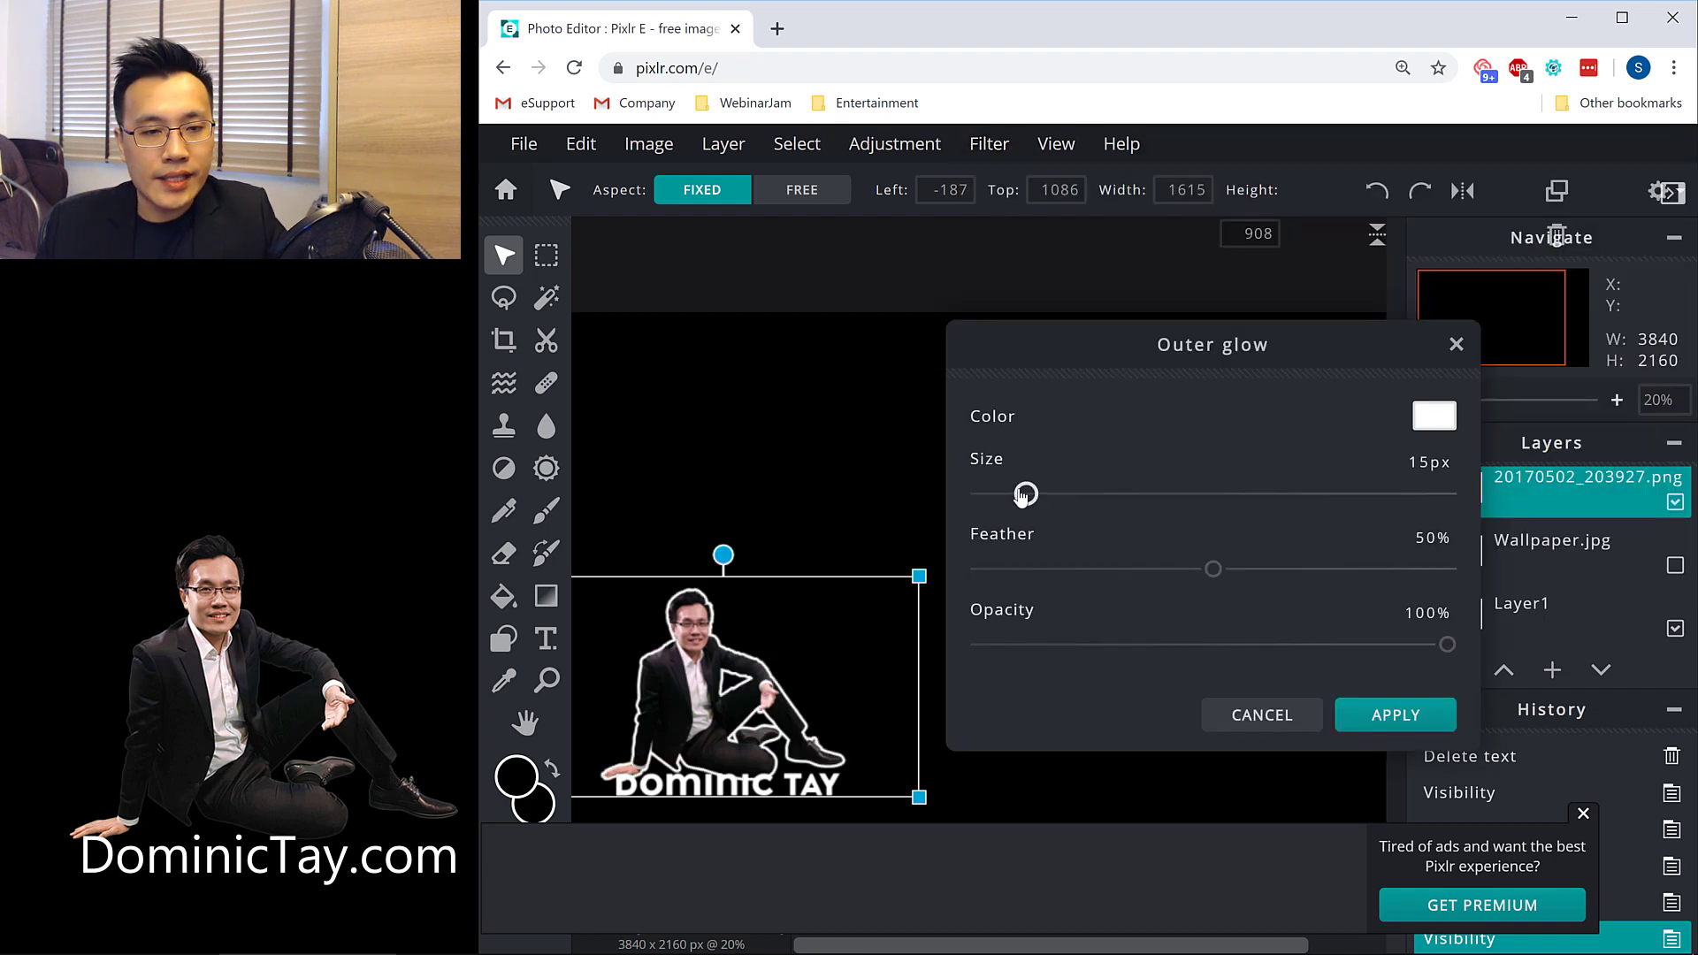
pyautogui.moveTo(1017, 496); pyautogui.dragTo(992, 497)
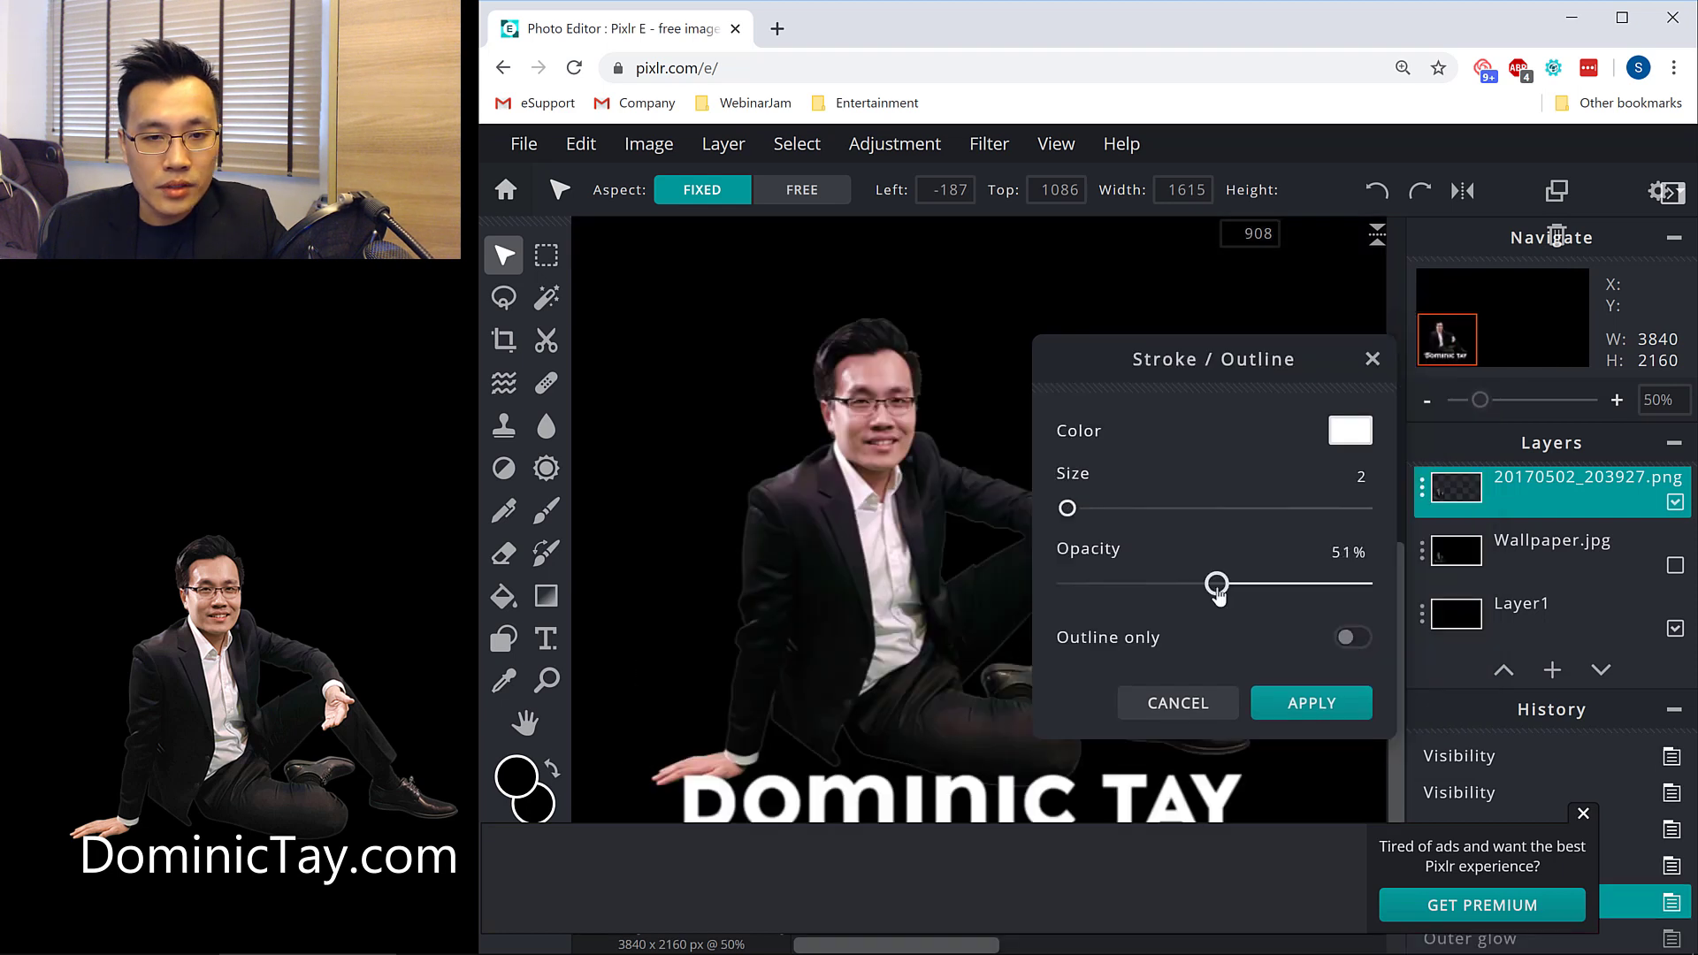
pyautogui.moveTo(1219, 585)
pyautogui.mouseDown()
pyautogui.moveTo(1161, 590)
pyautogui.moveTo(1237, 602)
pyautogui.moveTo(1222, 595)
pyautogui.mouseUp()
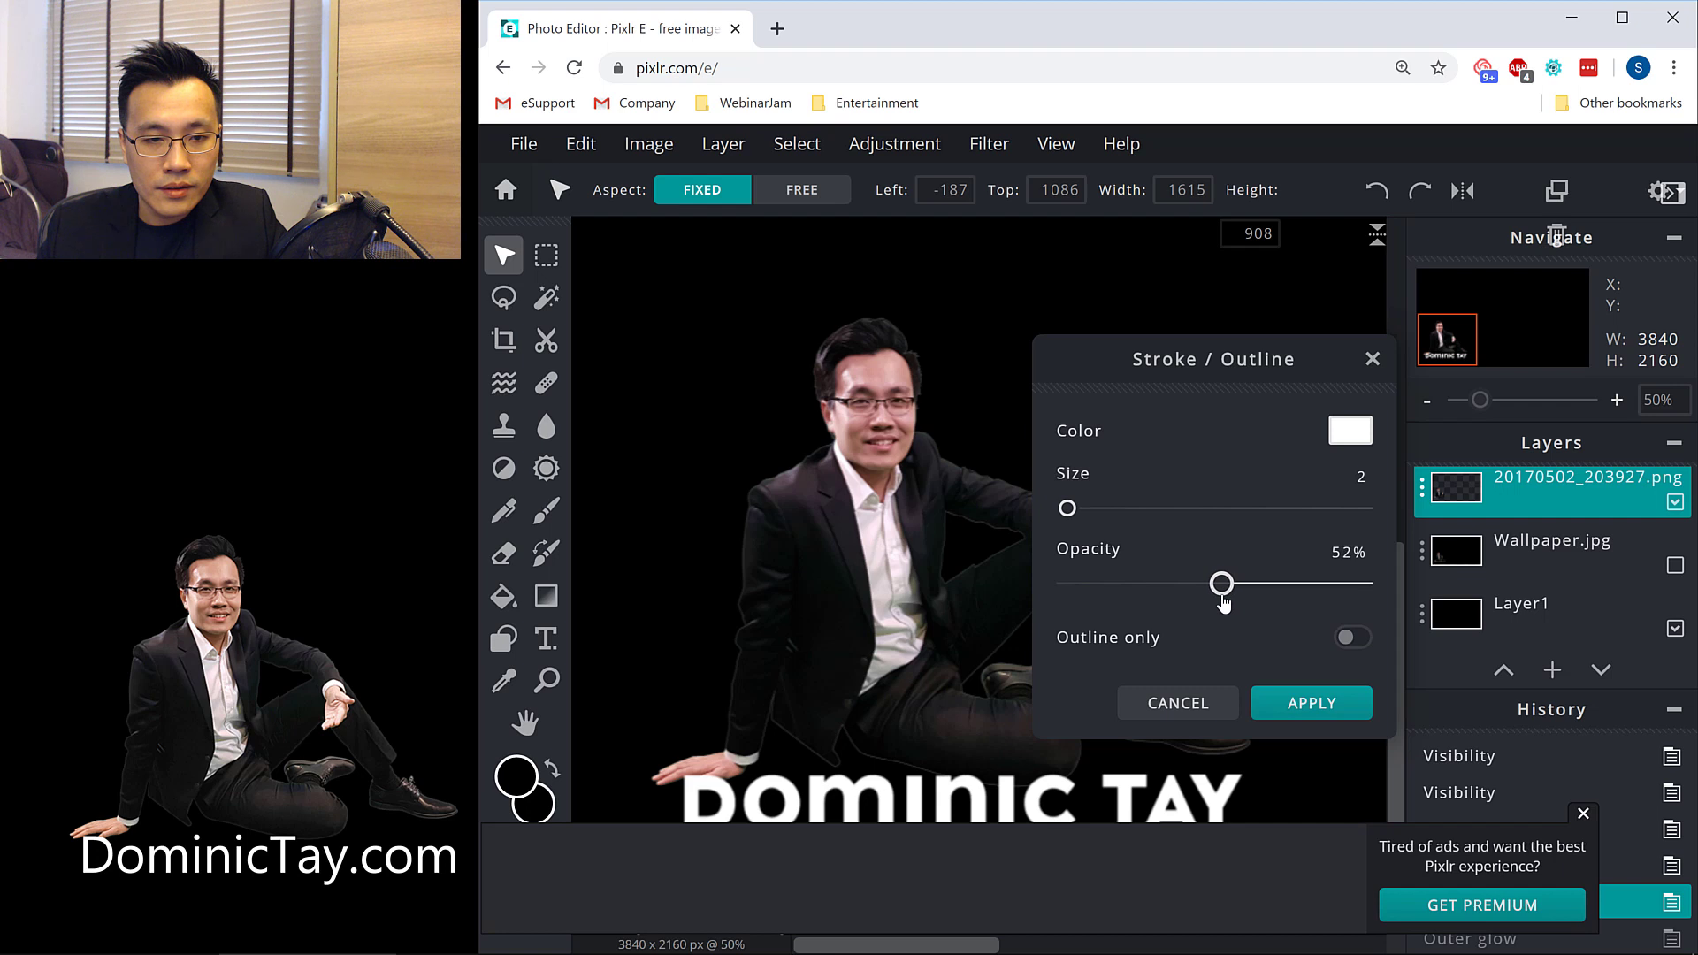
pyautogui.click(1312, 704)
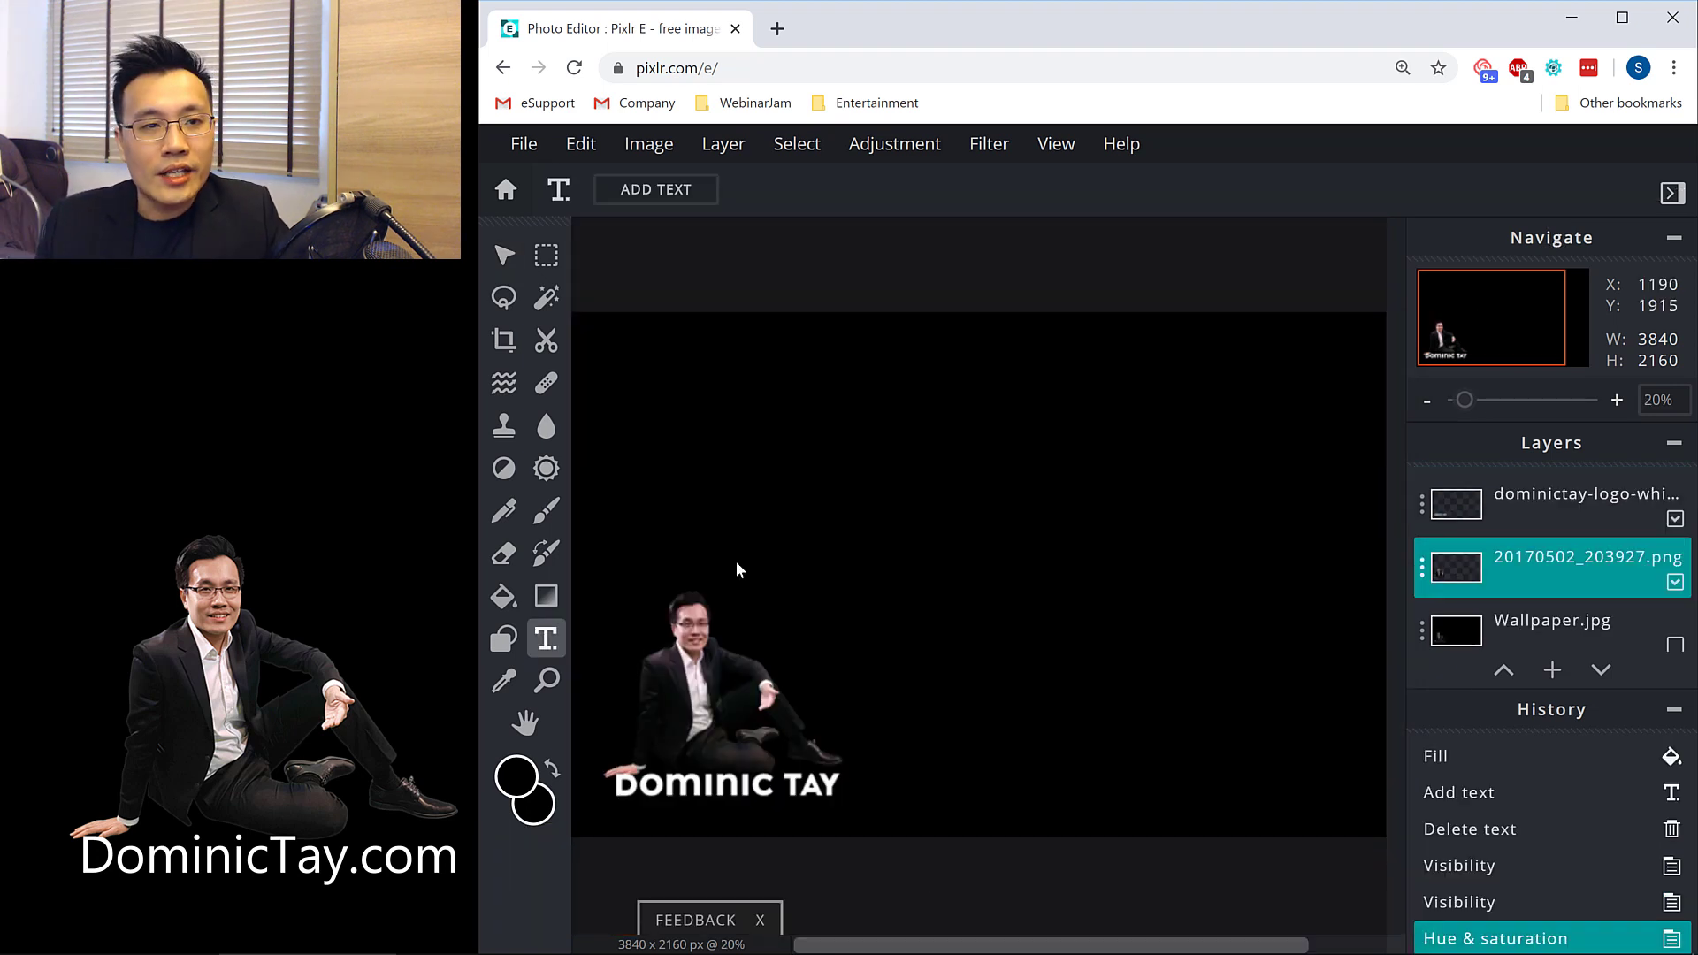
pyautogui.click(524, 144)
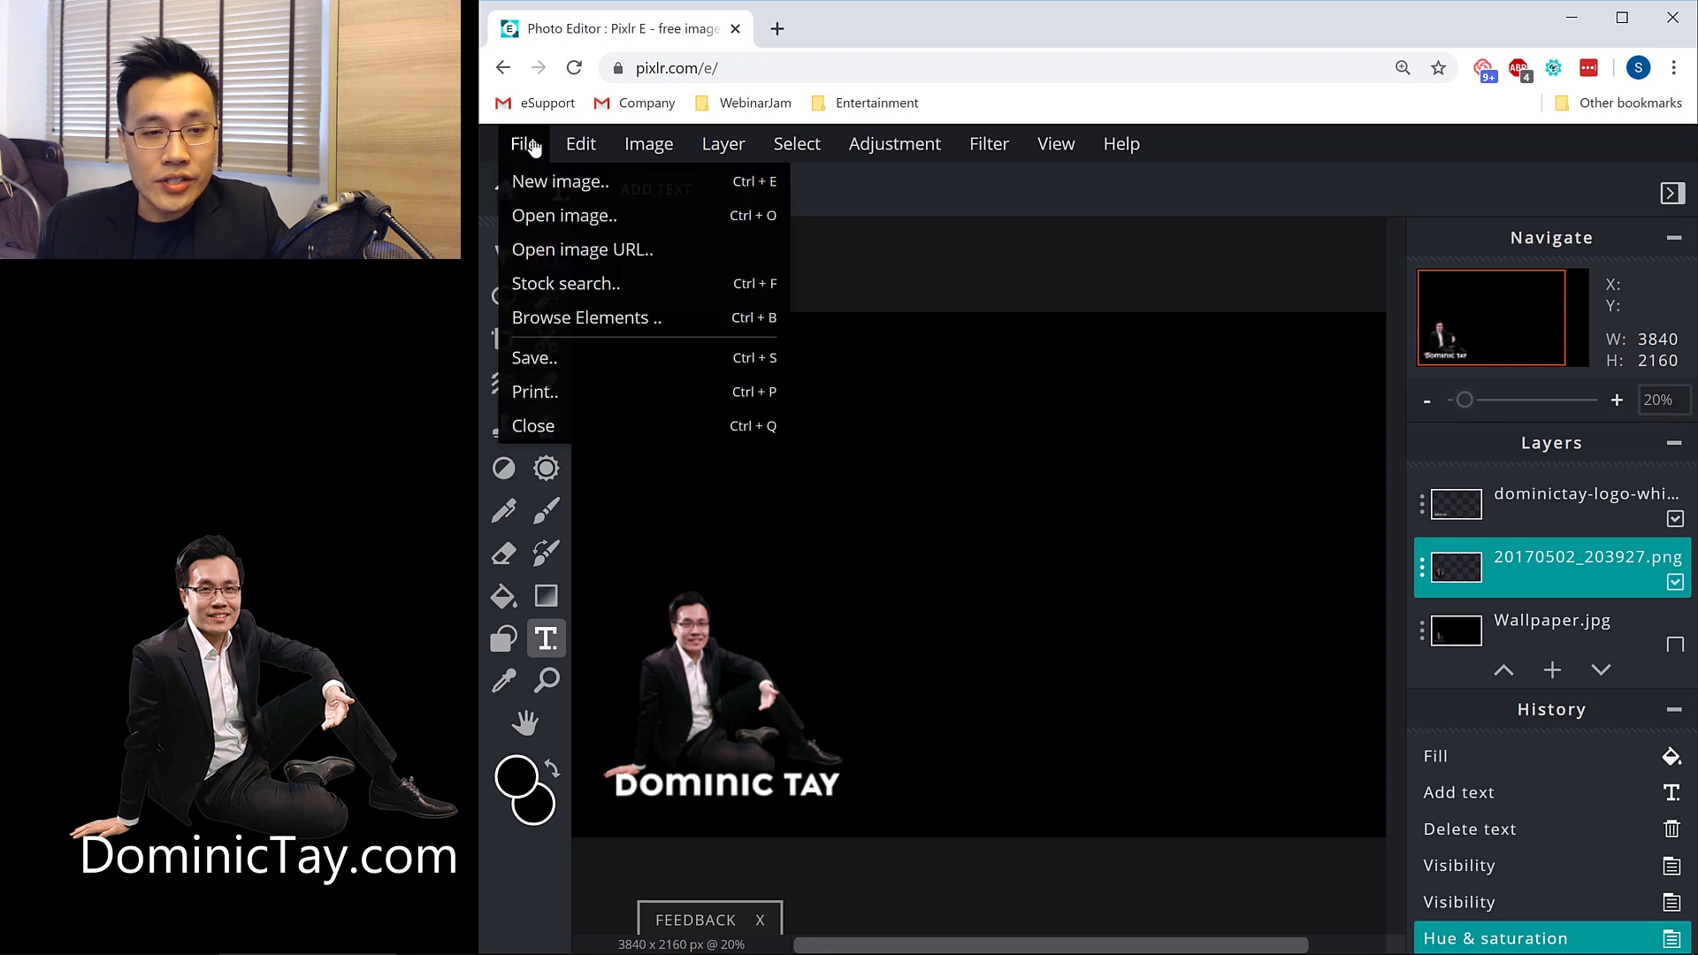
pyautogui.click(569, 358)
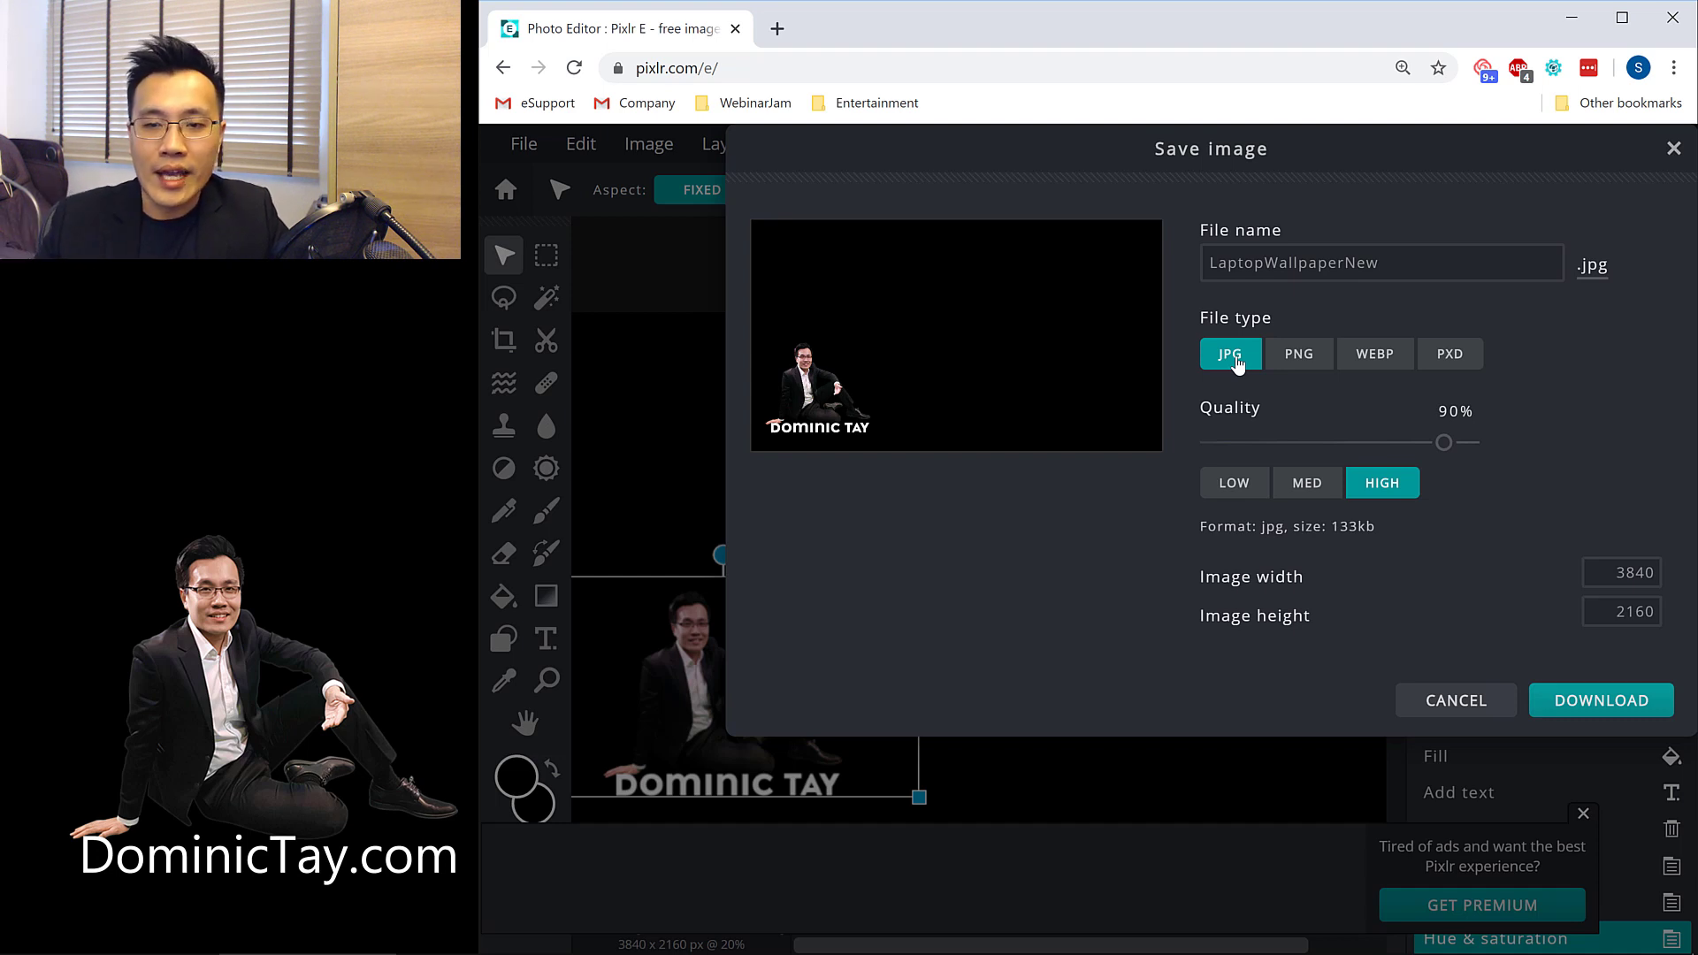
# Close the save settings and hide the black Layer1 to reveal transparency
pyautogui.click(1457, 700)
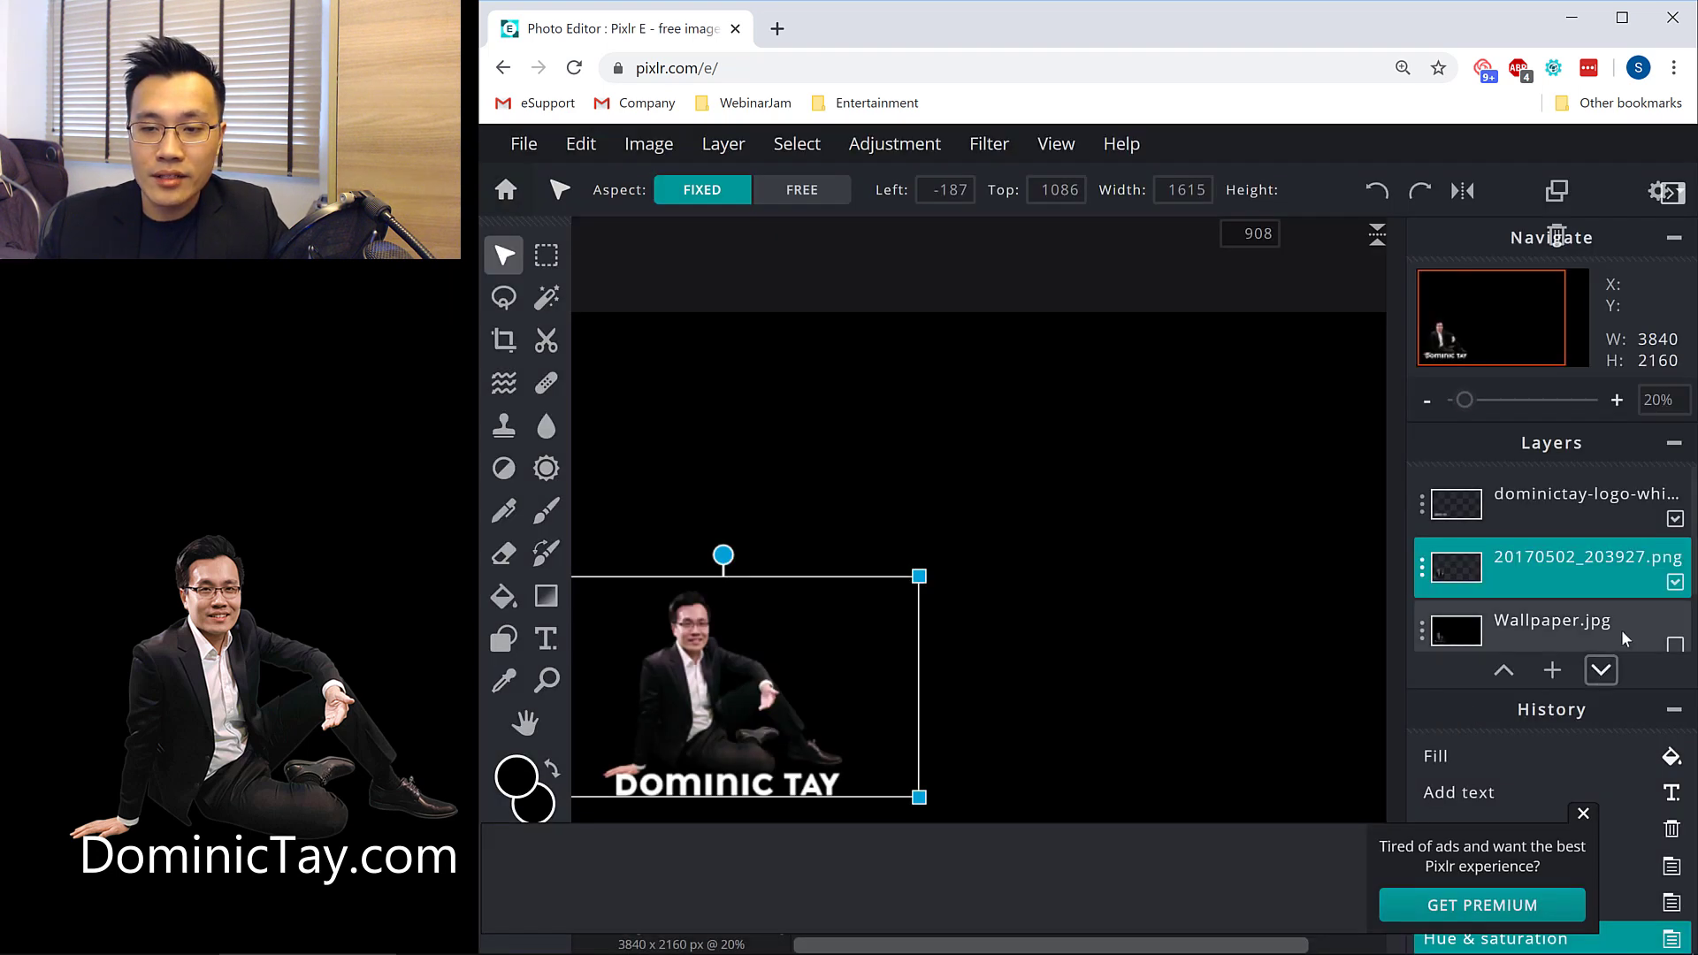
pyautogui.scroll(-2, 1642, 619)
pyautogui.click(1675, 628)
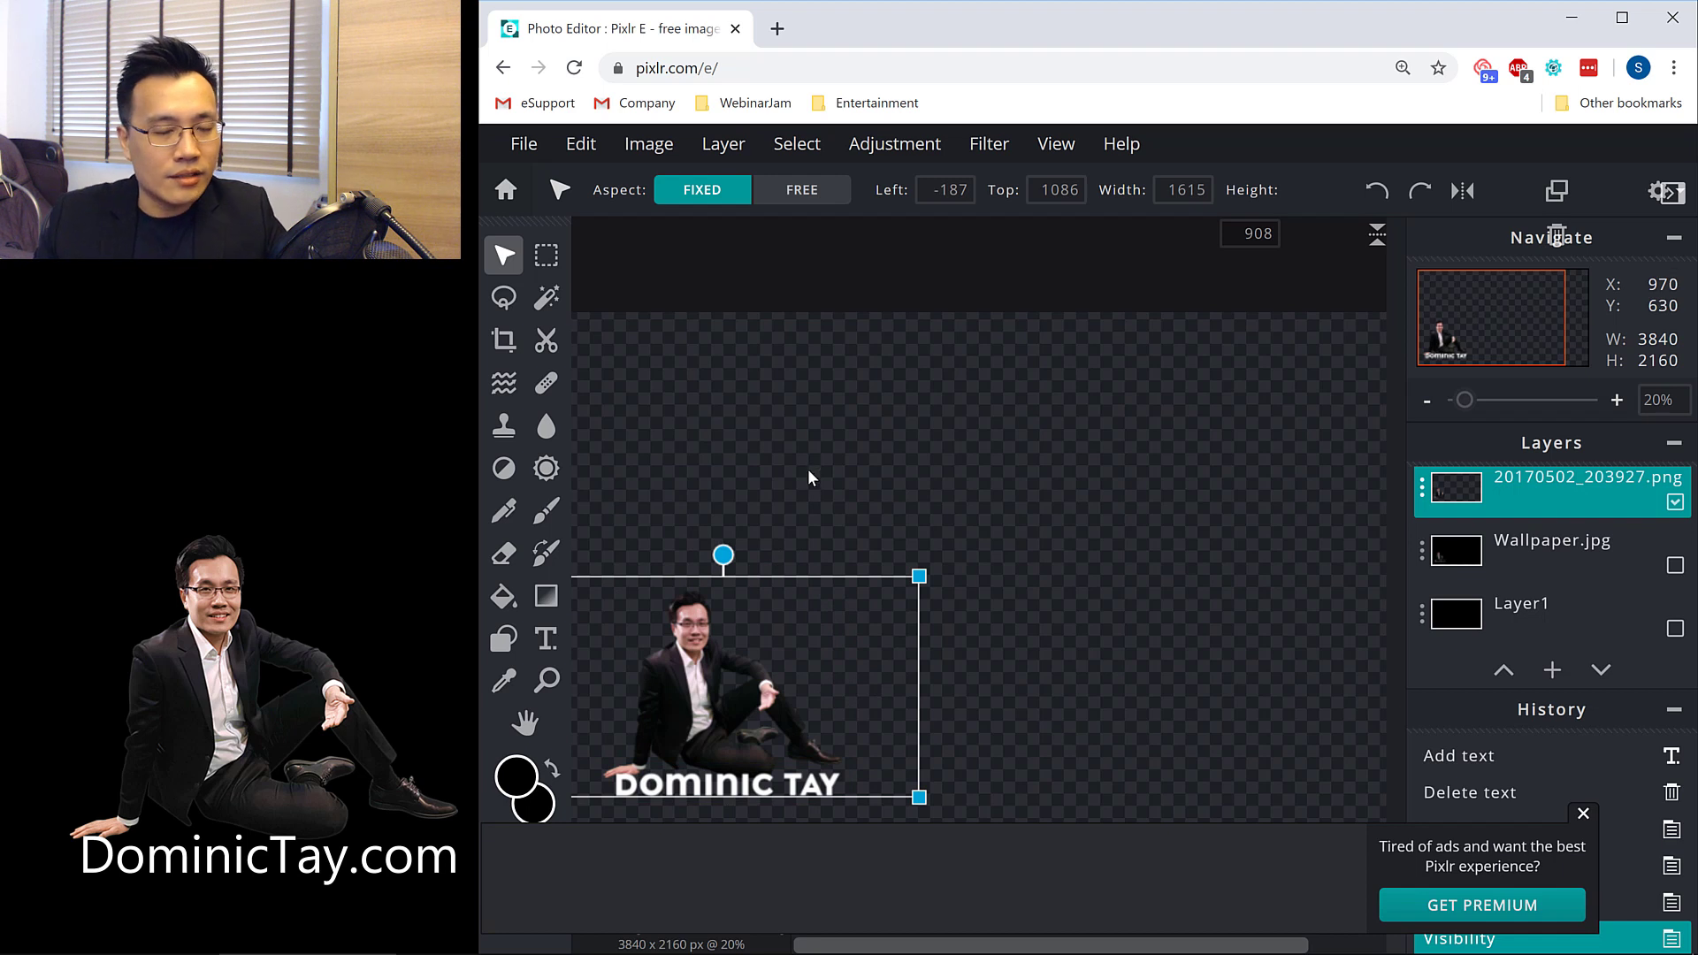
# Compare JPG, PNG, WEBP and PXD, then download LaptopWallpaperNew as a 90% JPG
pyautogui.click(514, 149)
pyautogui.click(557, 356)
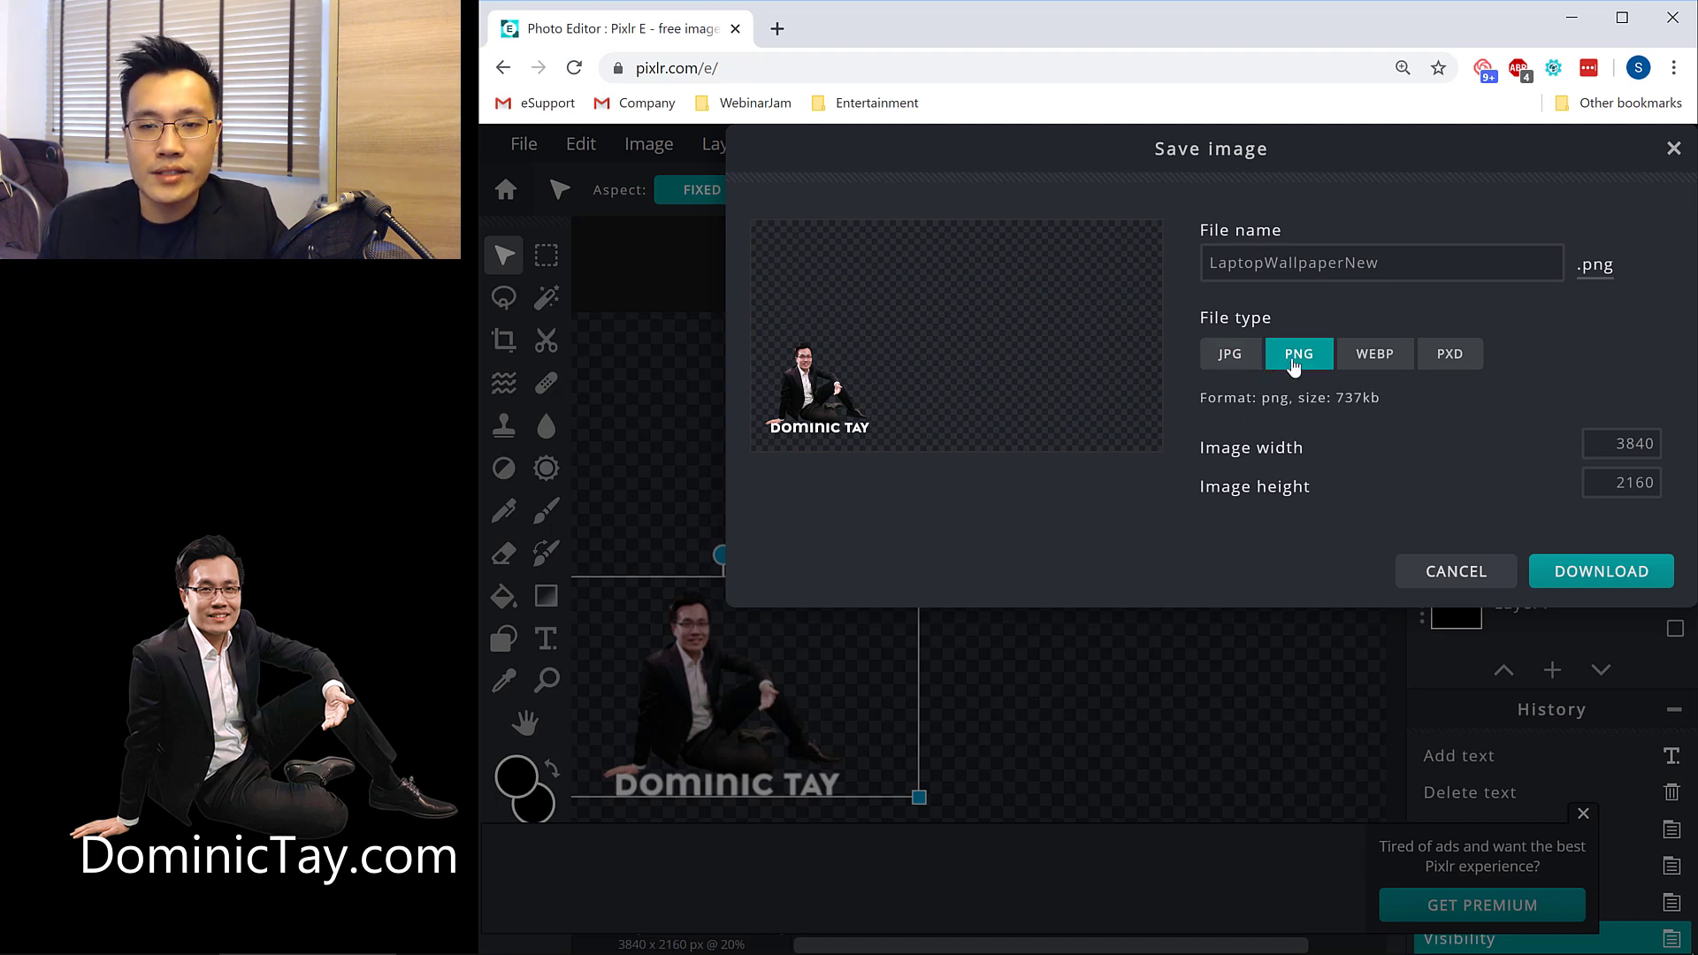
pyautogui.click(1241, 364)
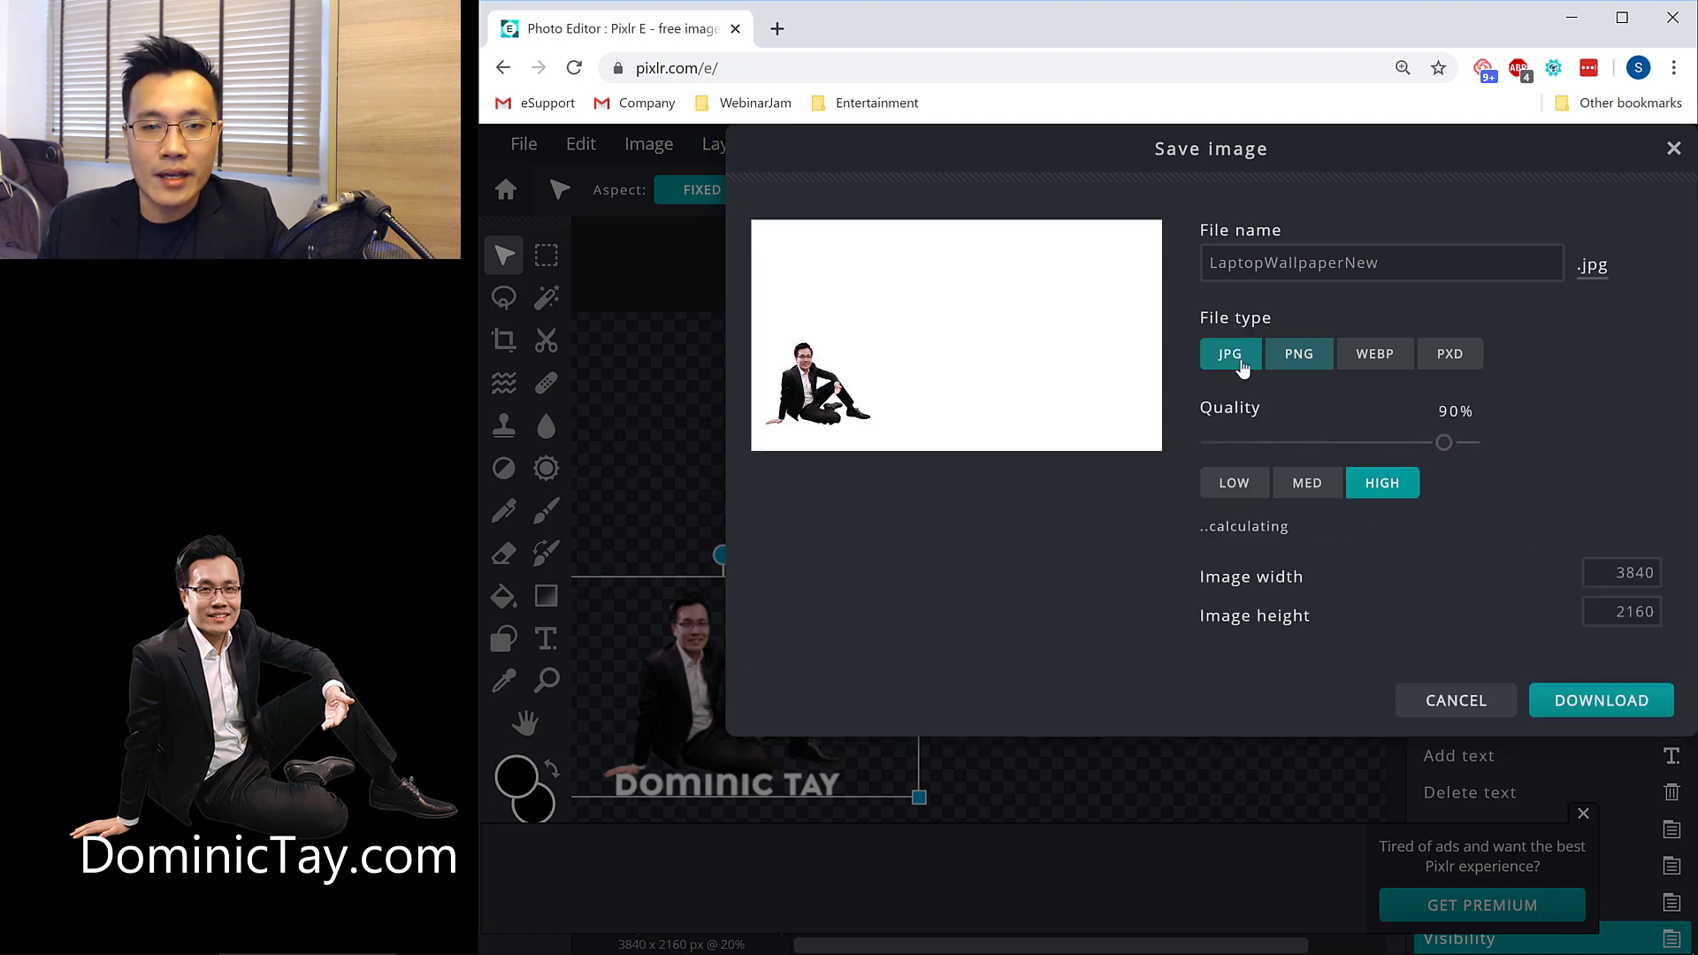
pyautogui.click(1298, 356)
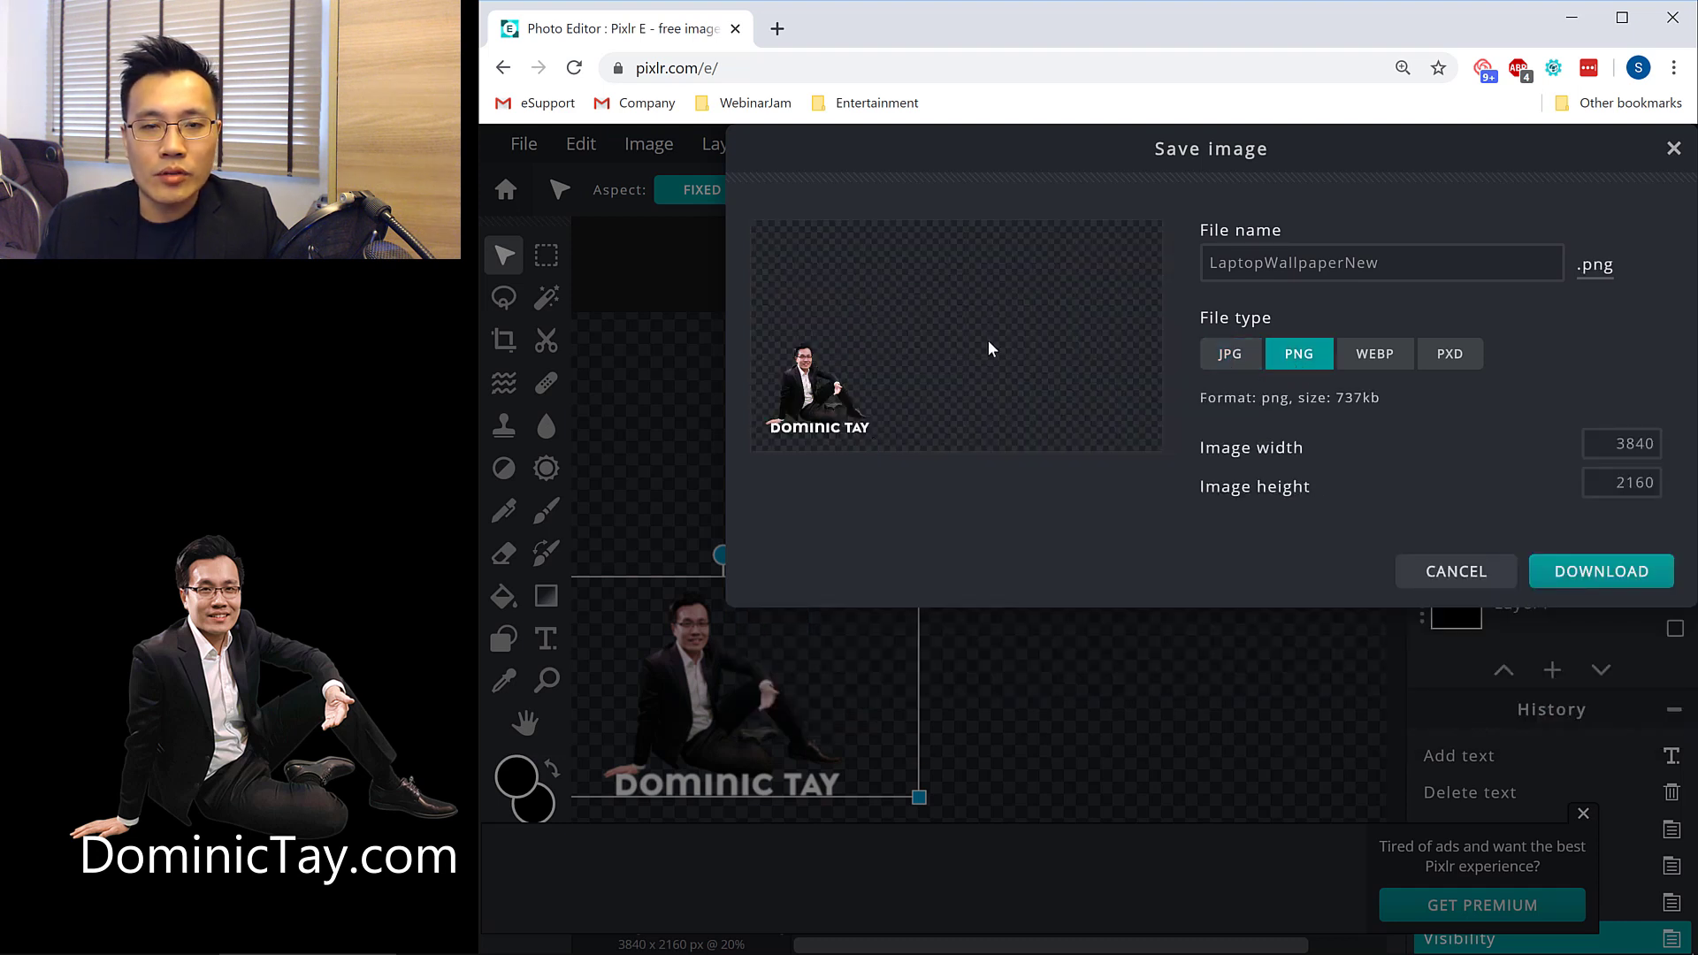
pyautogui.click(1350, 357)
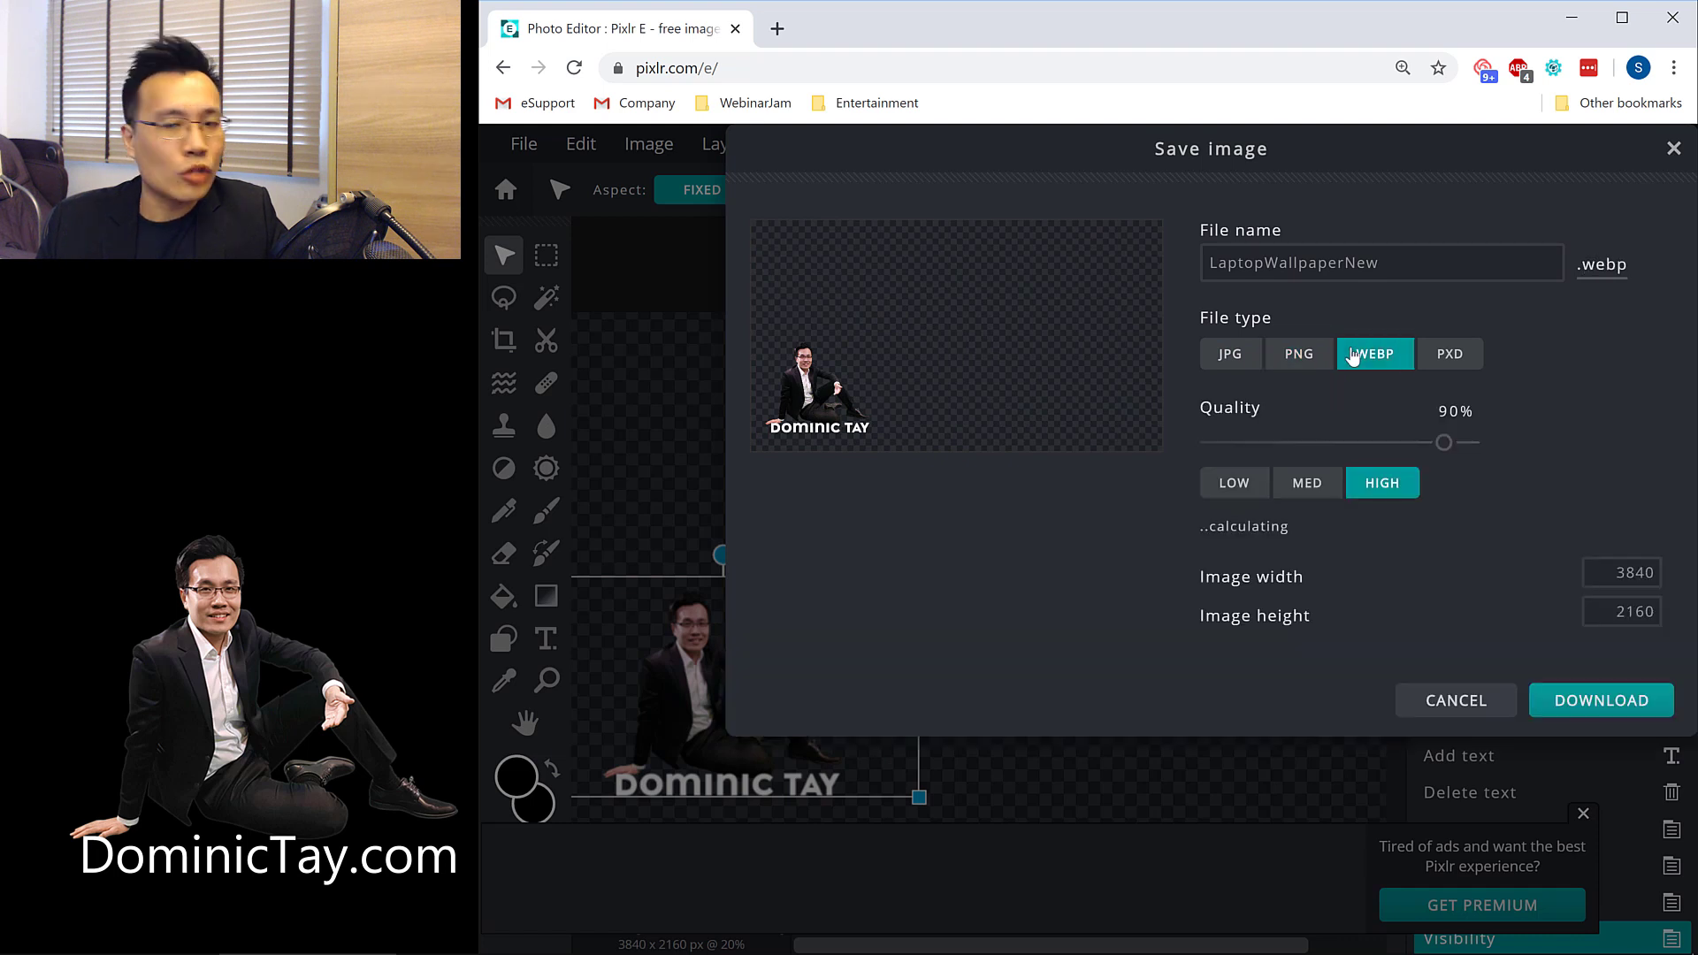
pyautogui.click(1453, 357)
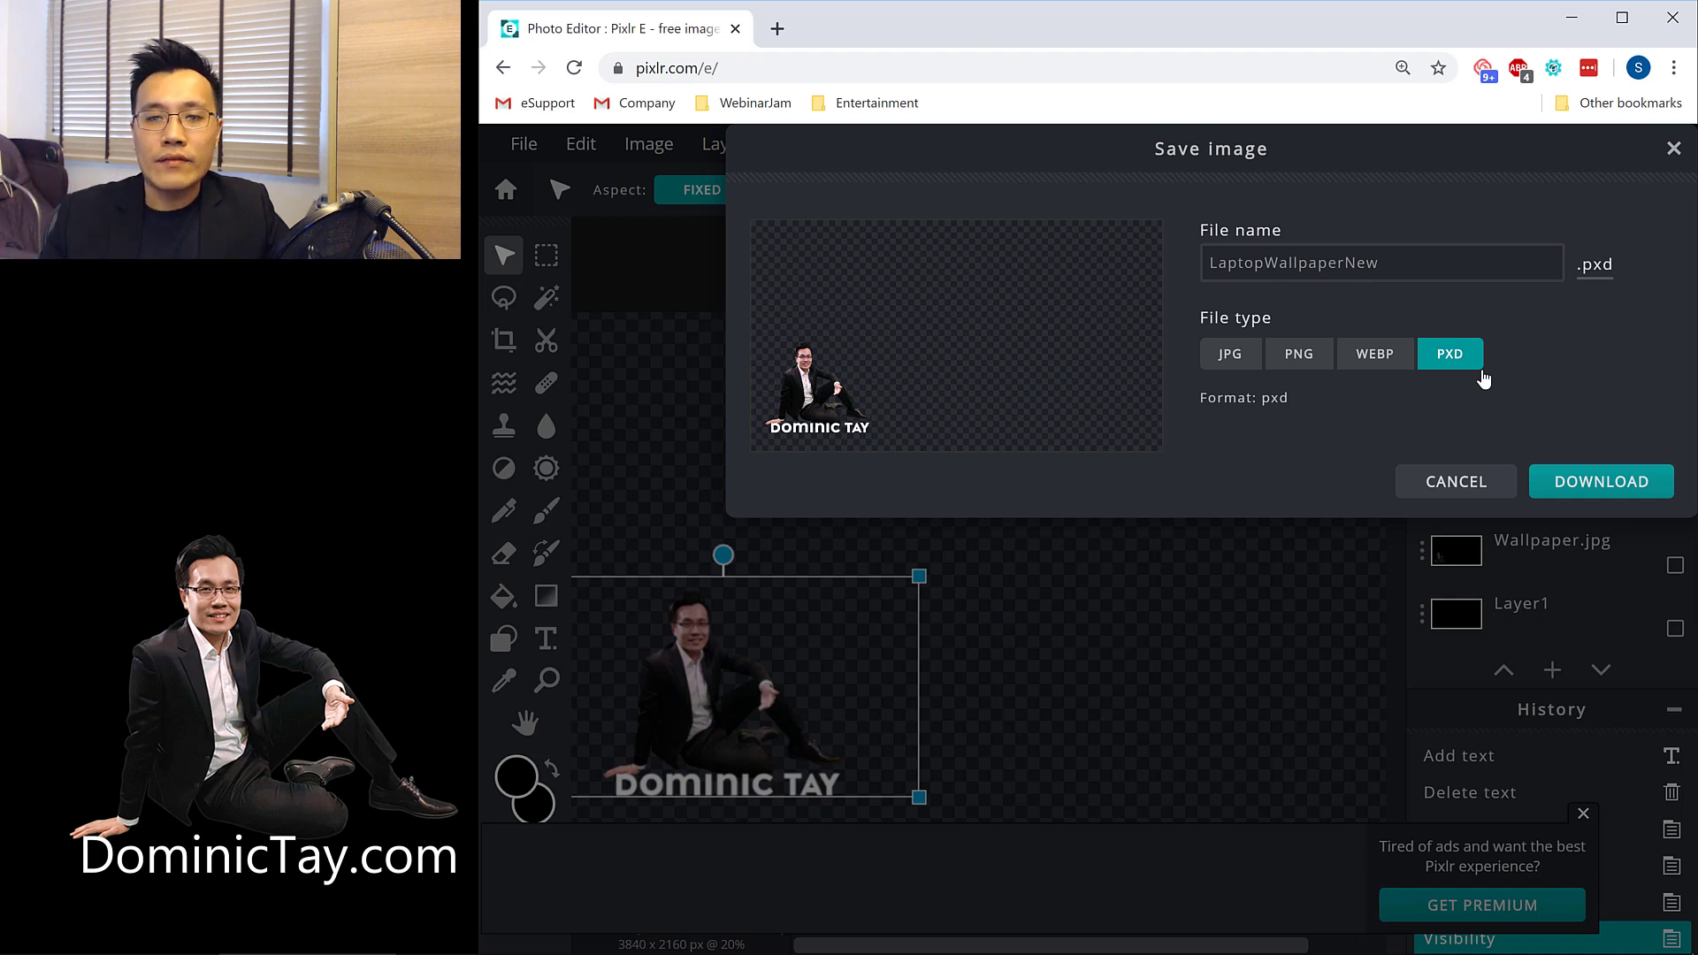
pyautogui.click(1307, 369)
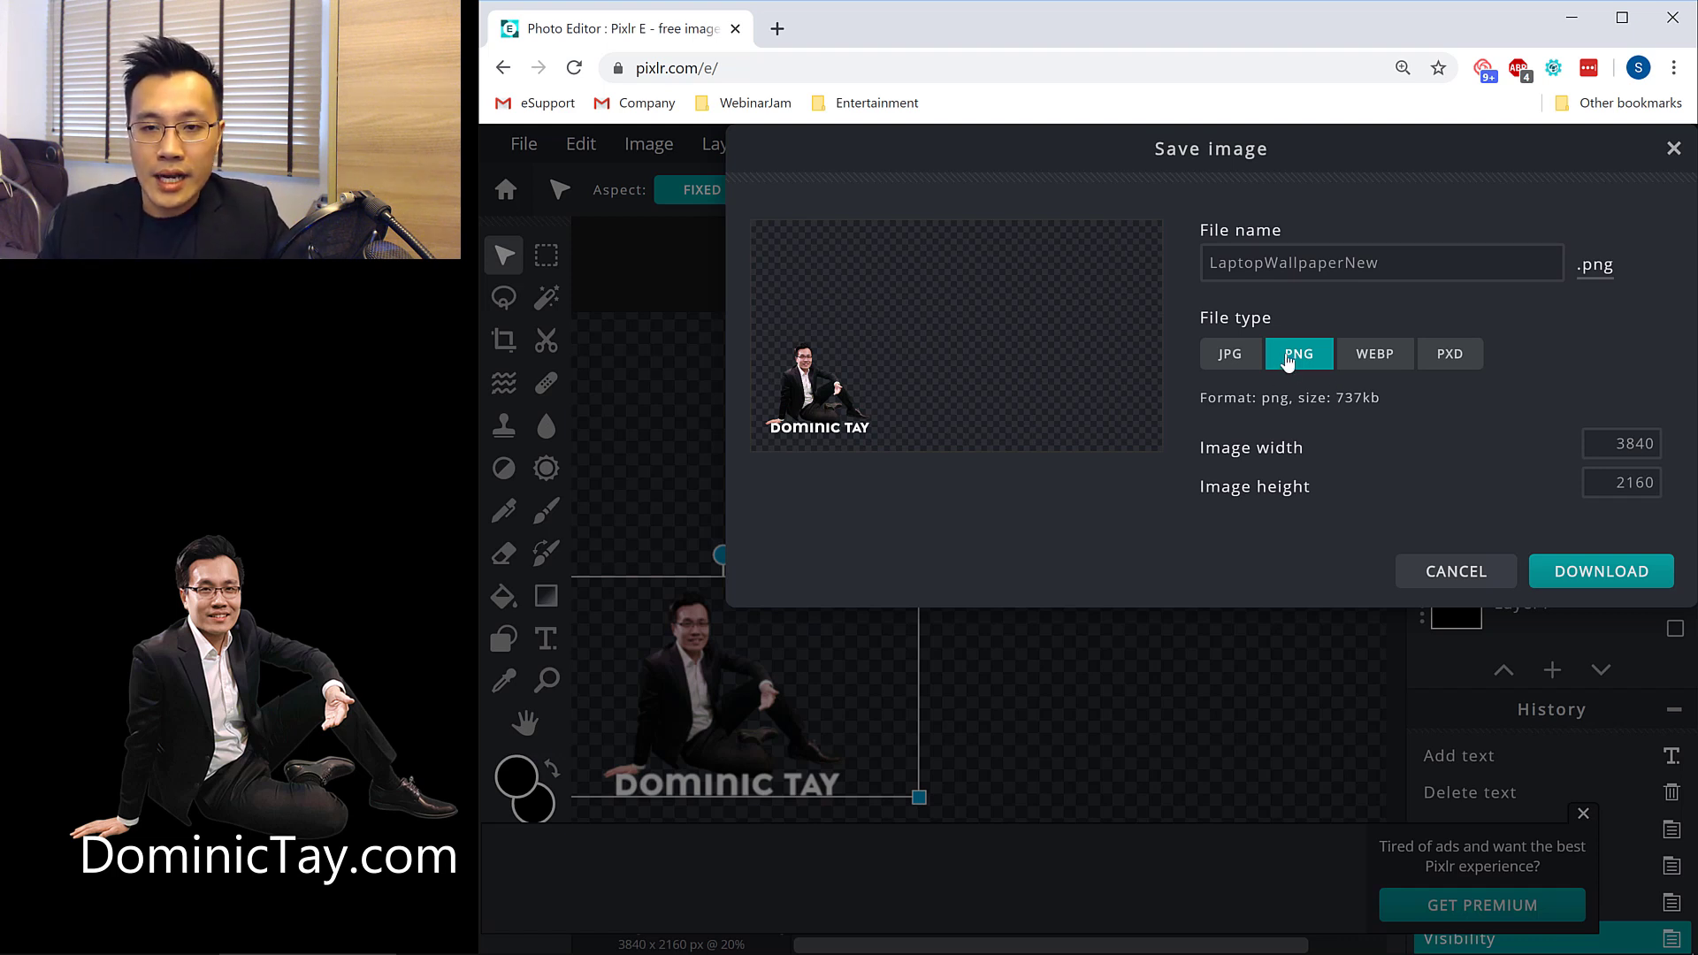
pyautogui.click(1233, 366)
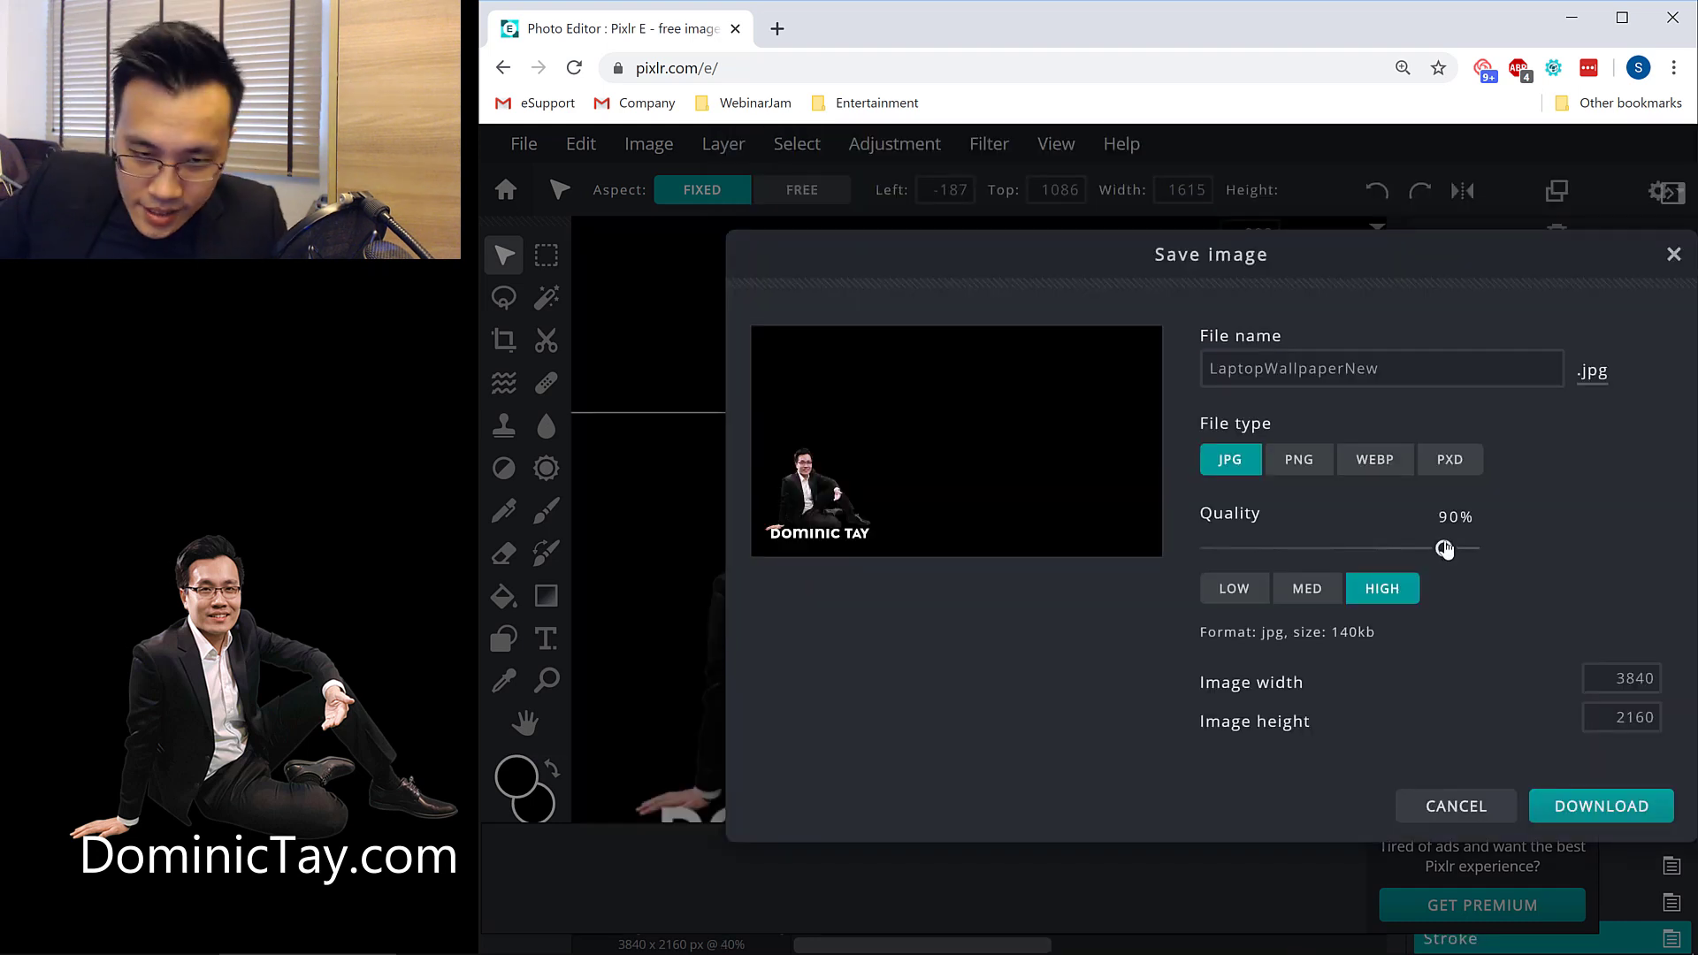
pyautogui.click(1620, 809)
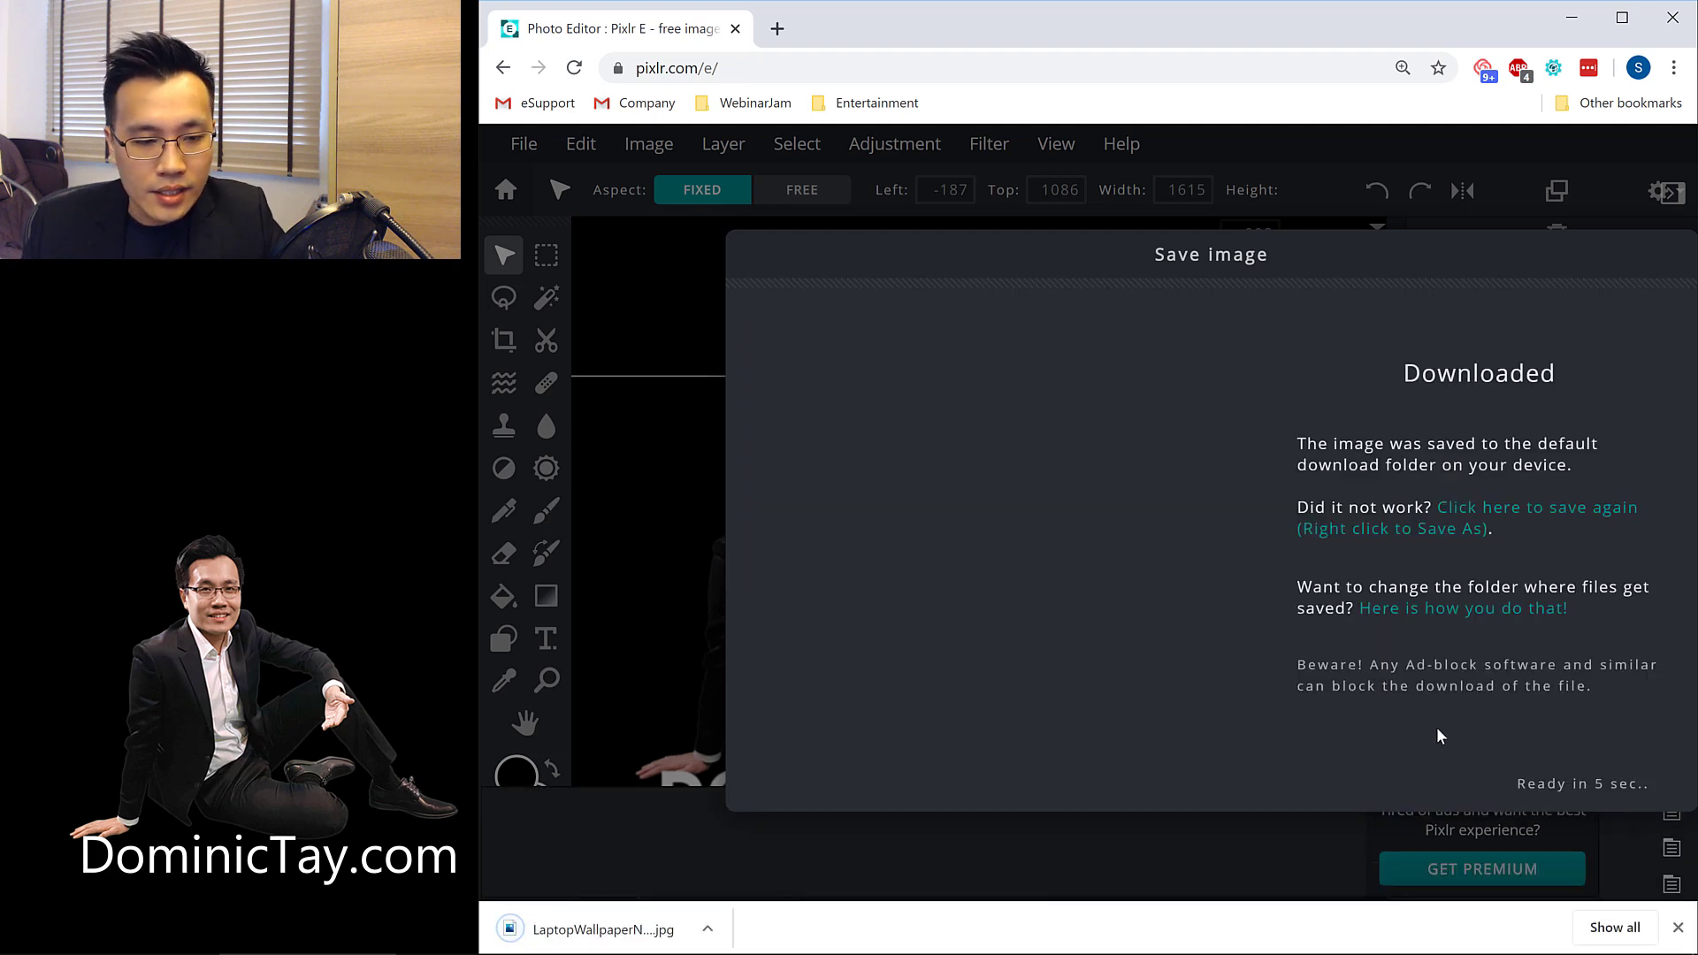
# Open LaptopWallpaperNew.jpg in Photos, set it as the desktop background, then minimize Photos
pyautogui.click(648, 920)
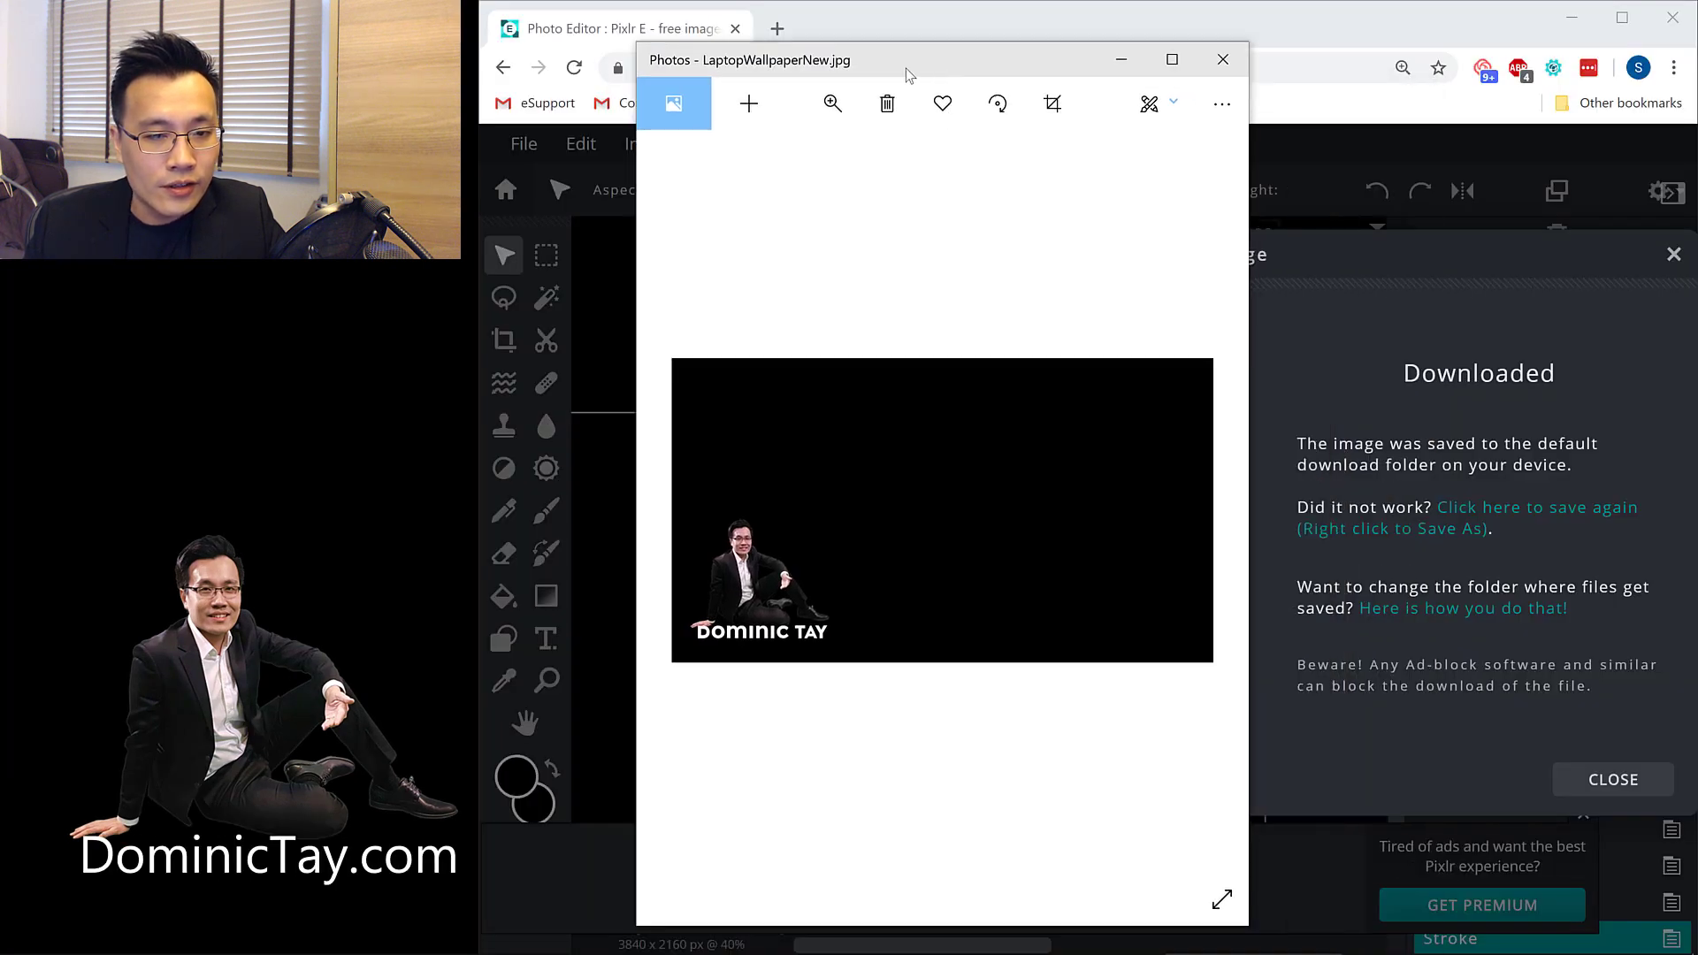
pyautogui.moveTo(900, 74); pyautogui.dragTo(778, 98)
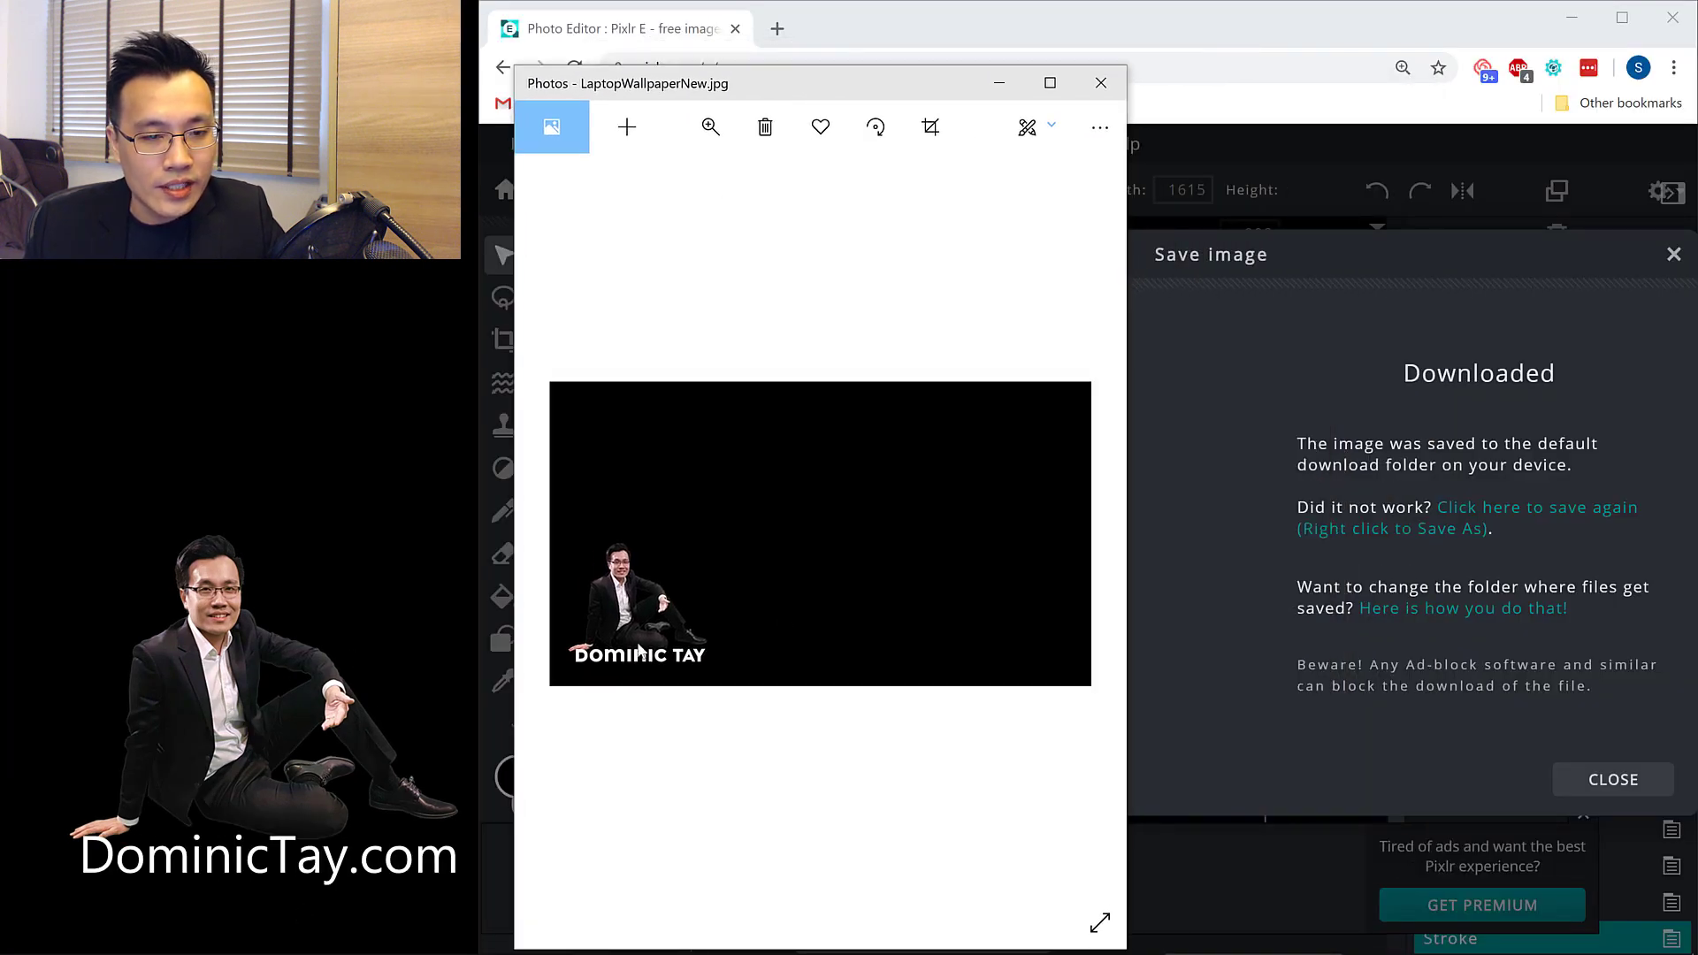
pyautogui.rightClick(815, 608)
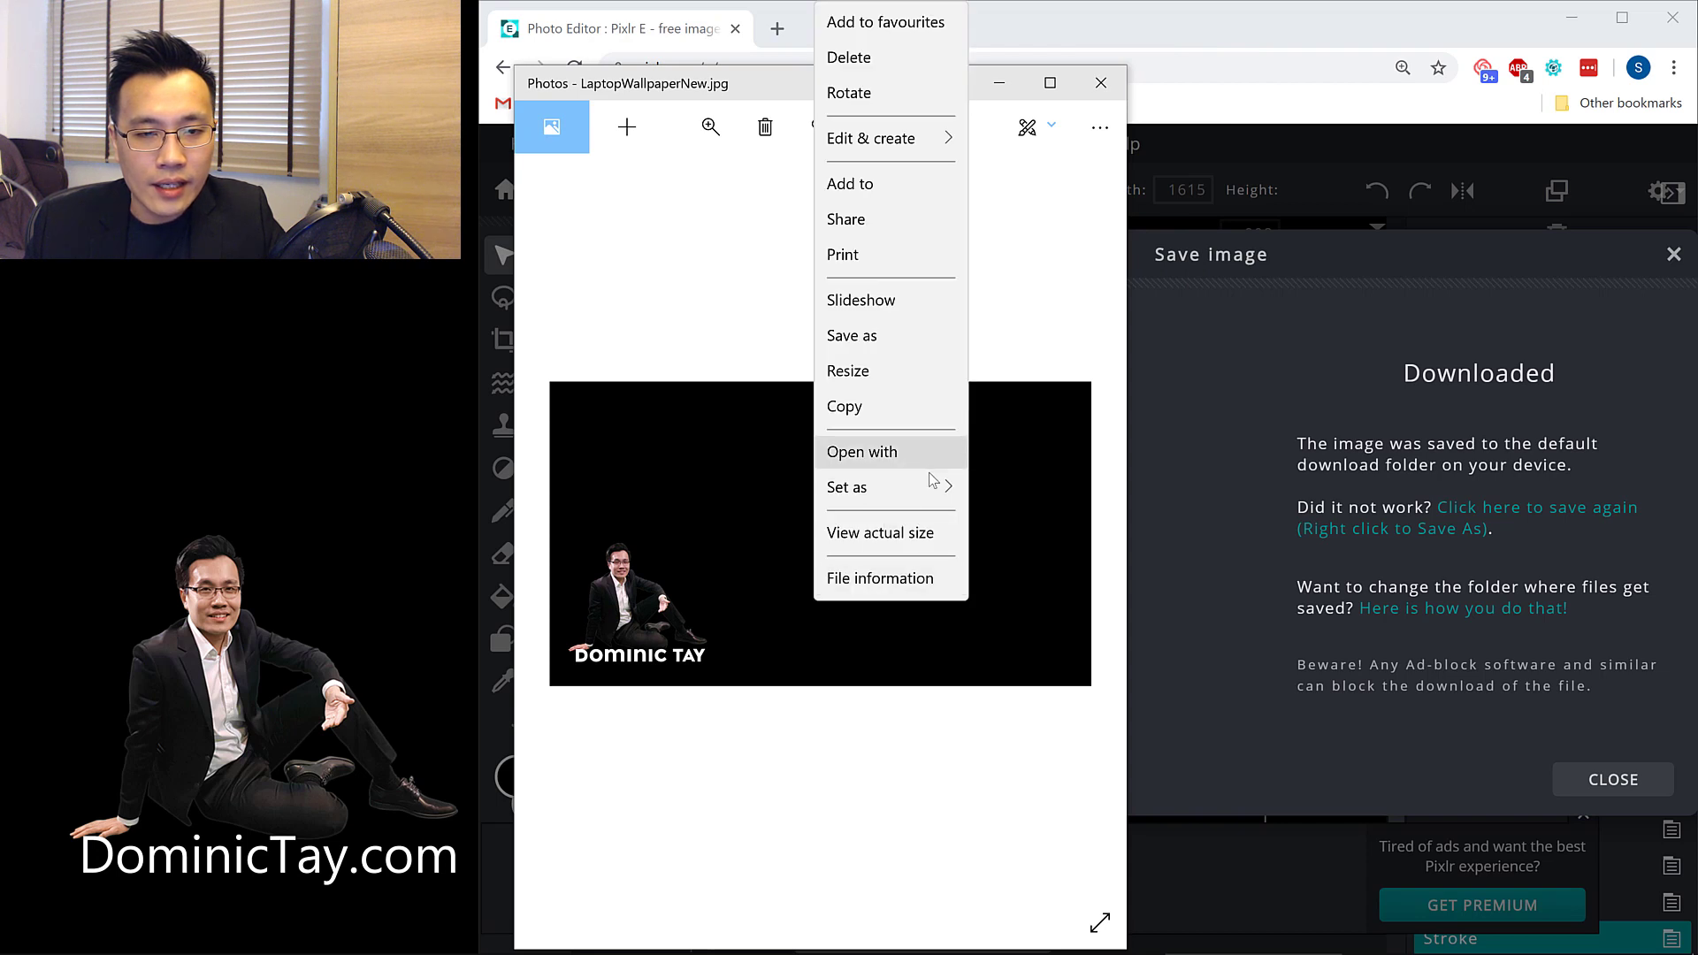
pyautogui.moveTo(934, 486)
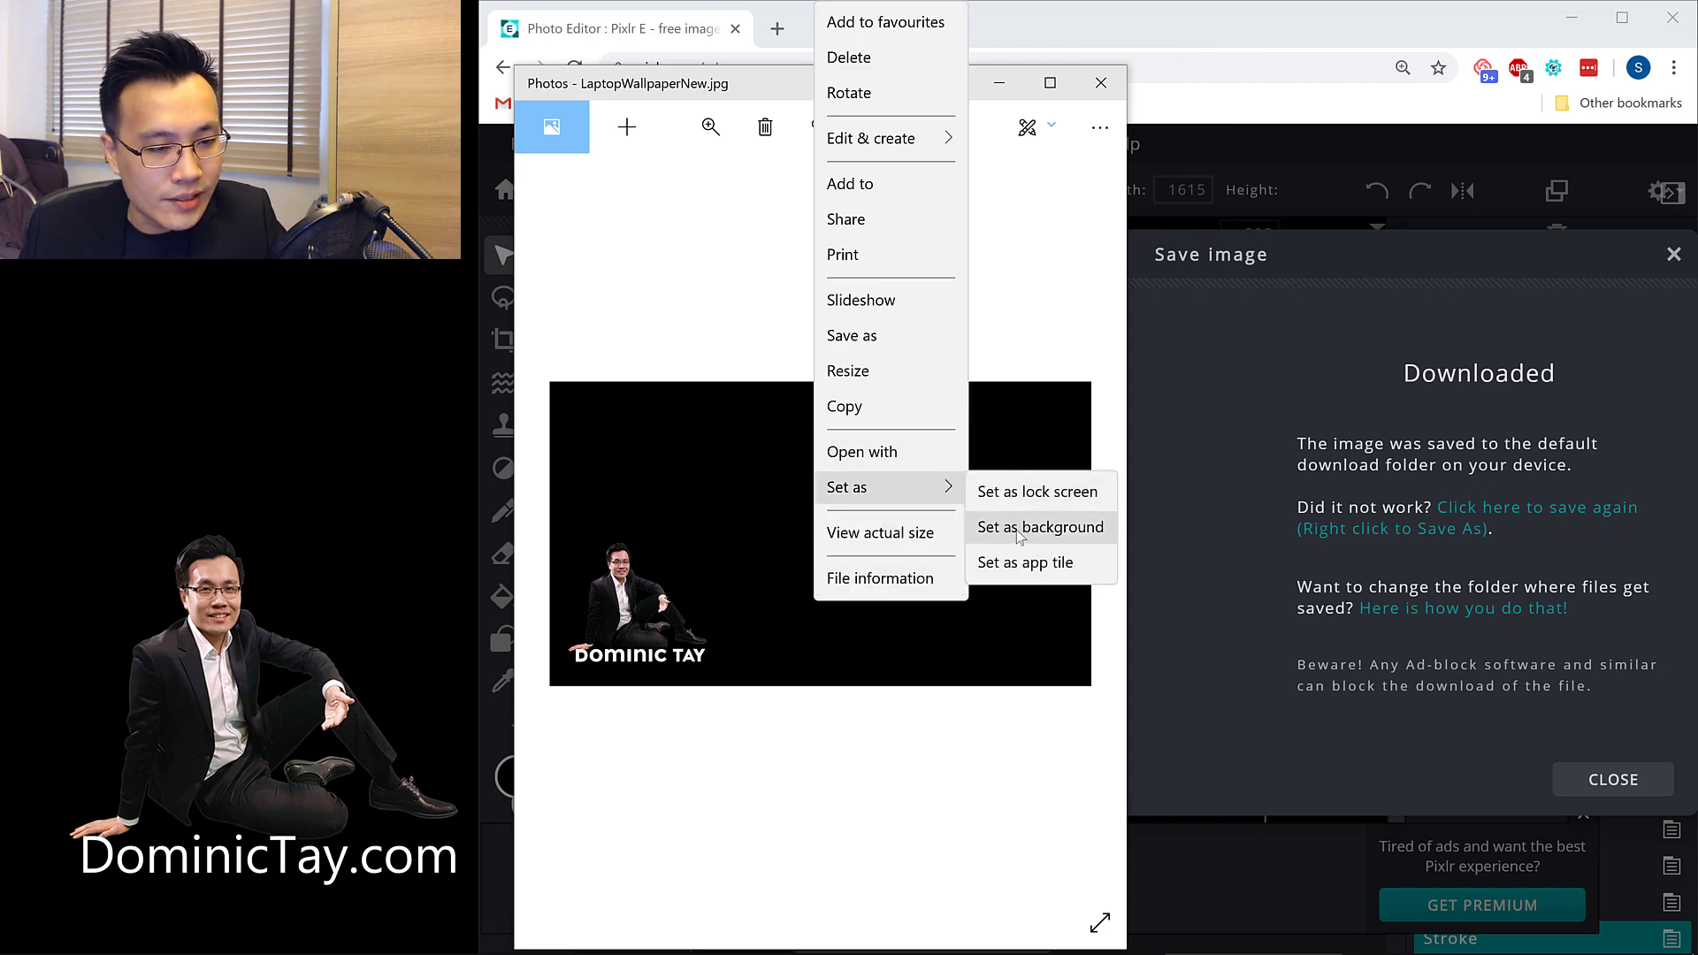
pyautogui.click(1020, 532)
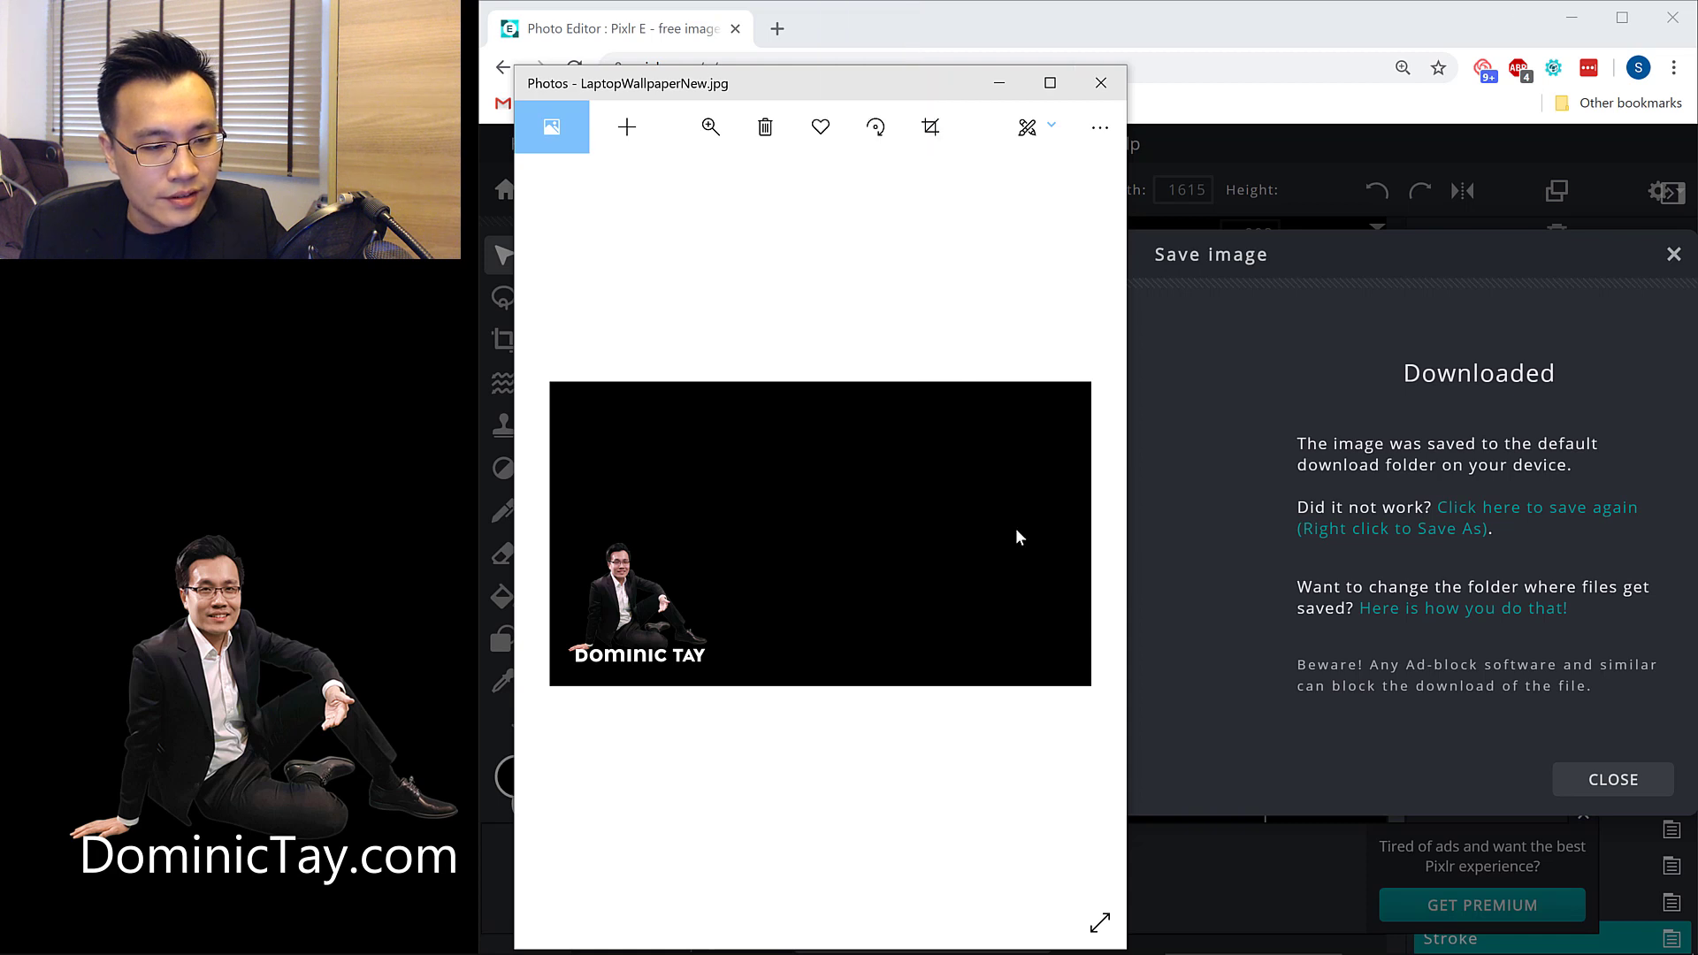
pyautogui.click(999, 83)
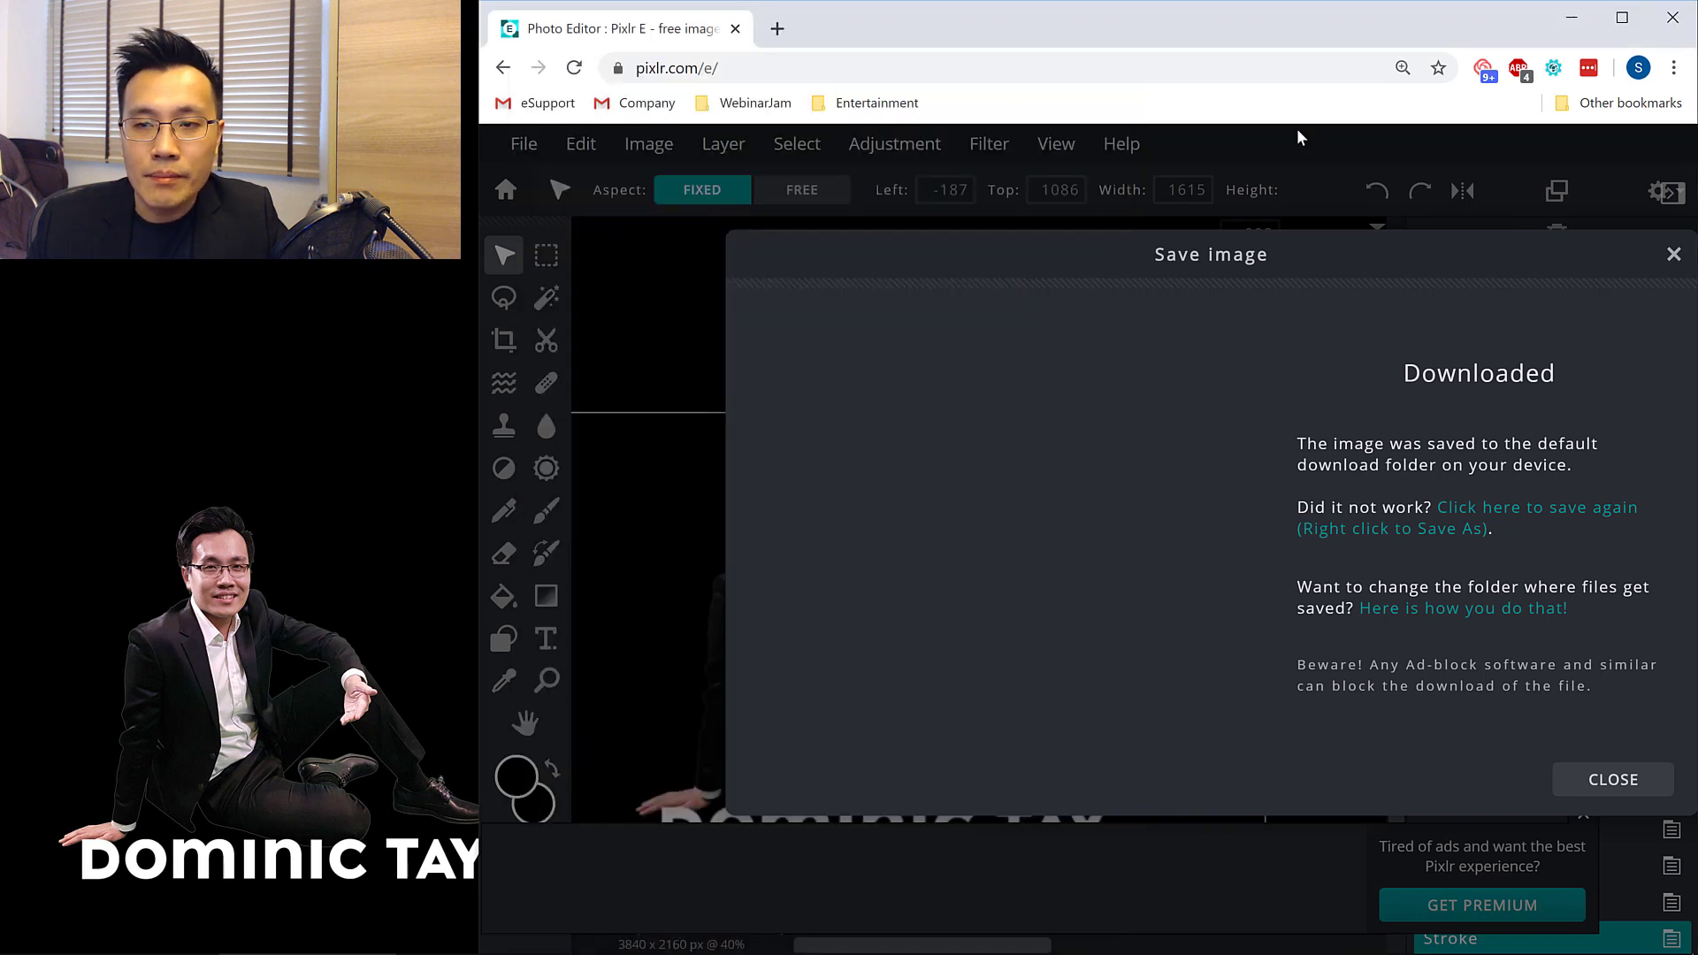